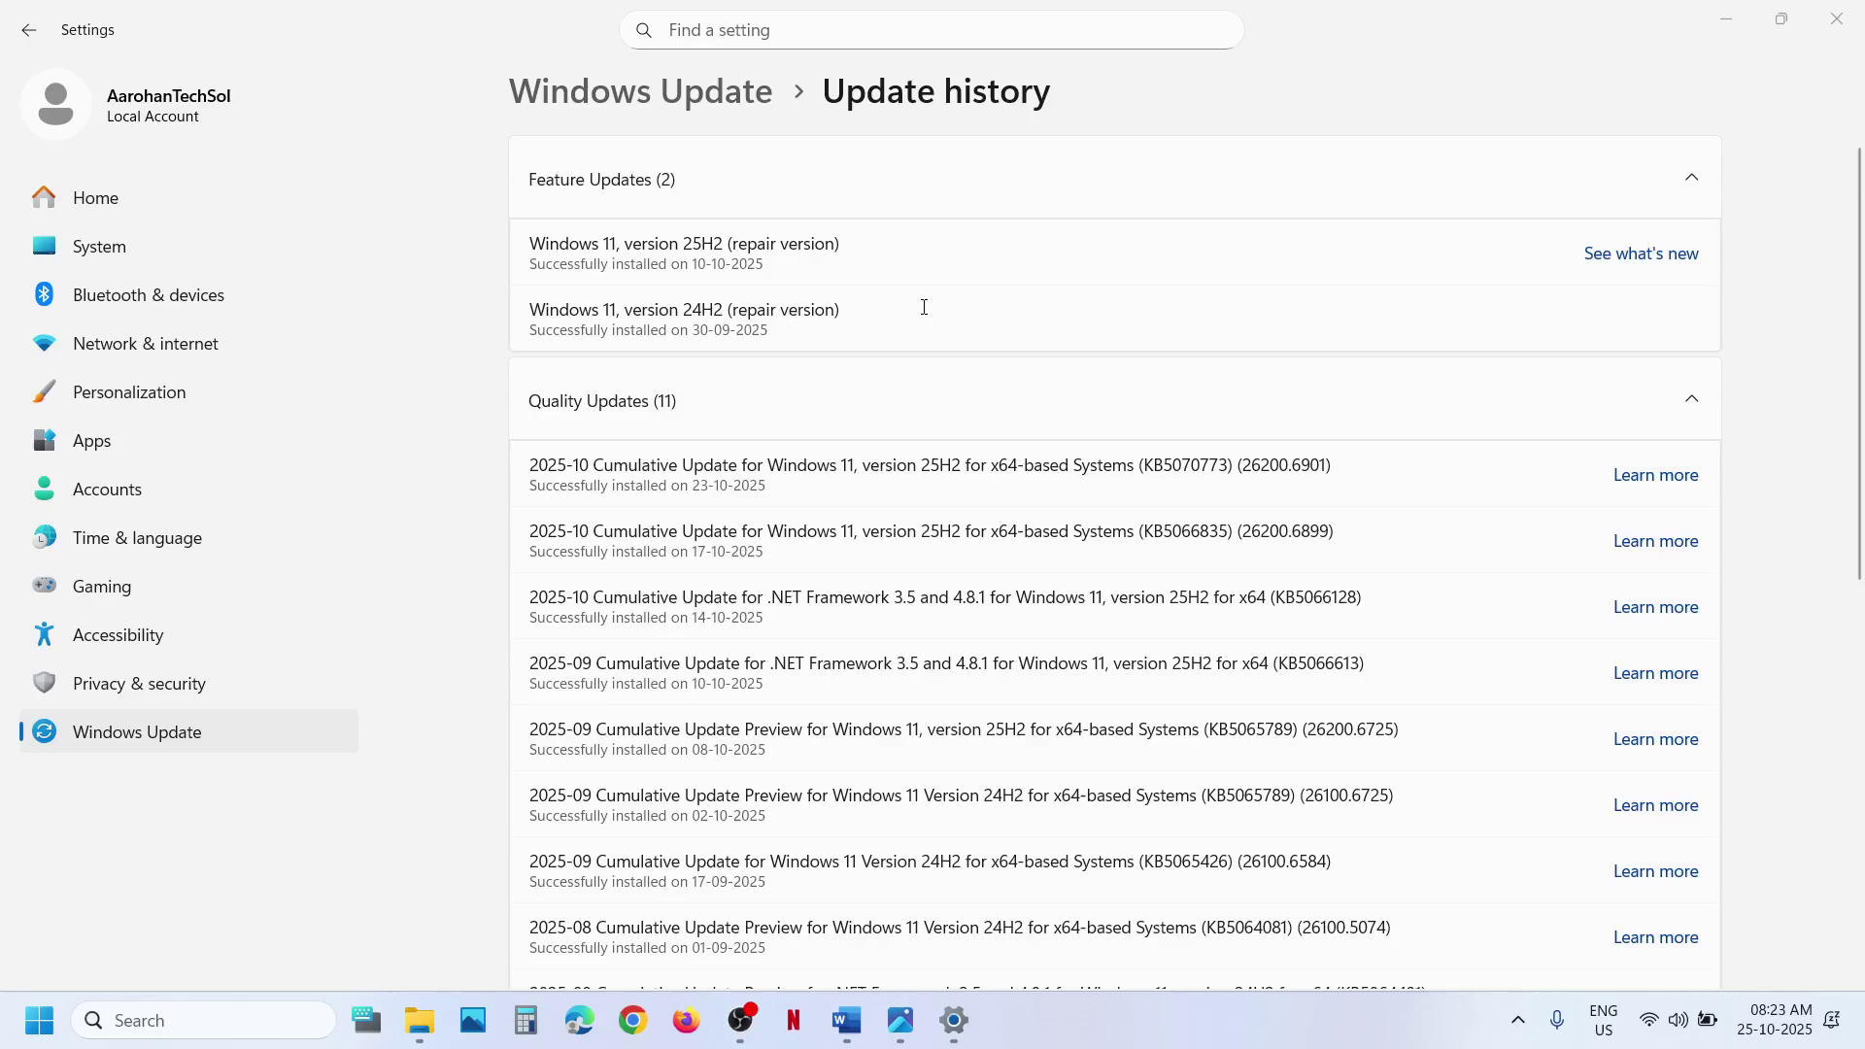
Highlight version 25H2 in the update history and review the 25H2 install error screenshot
double_click(705, 243)
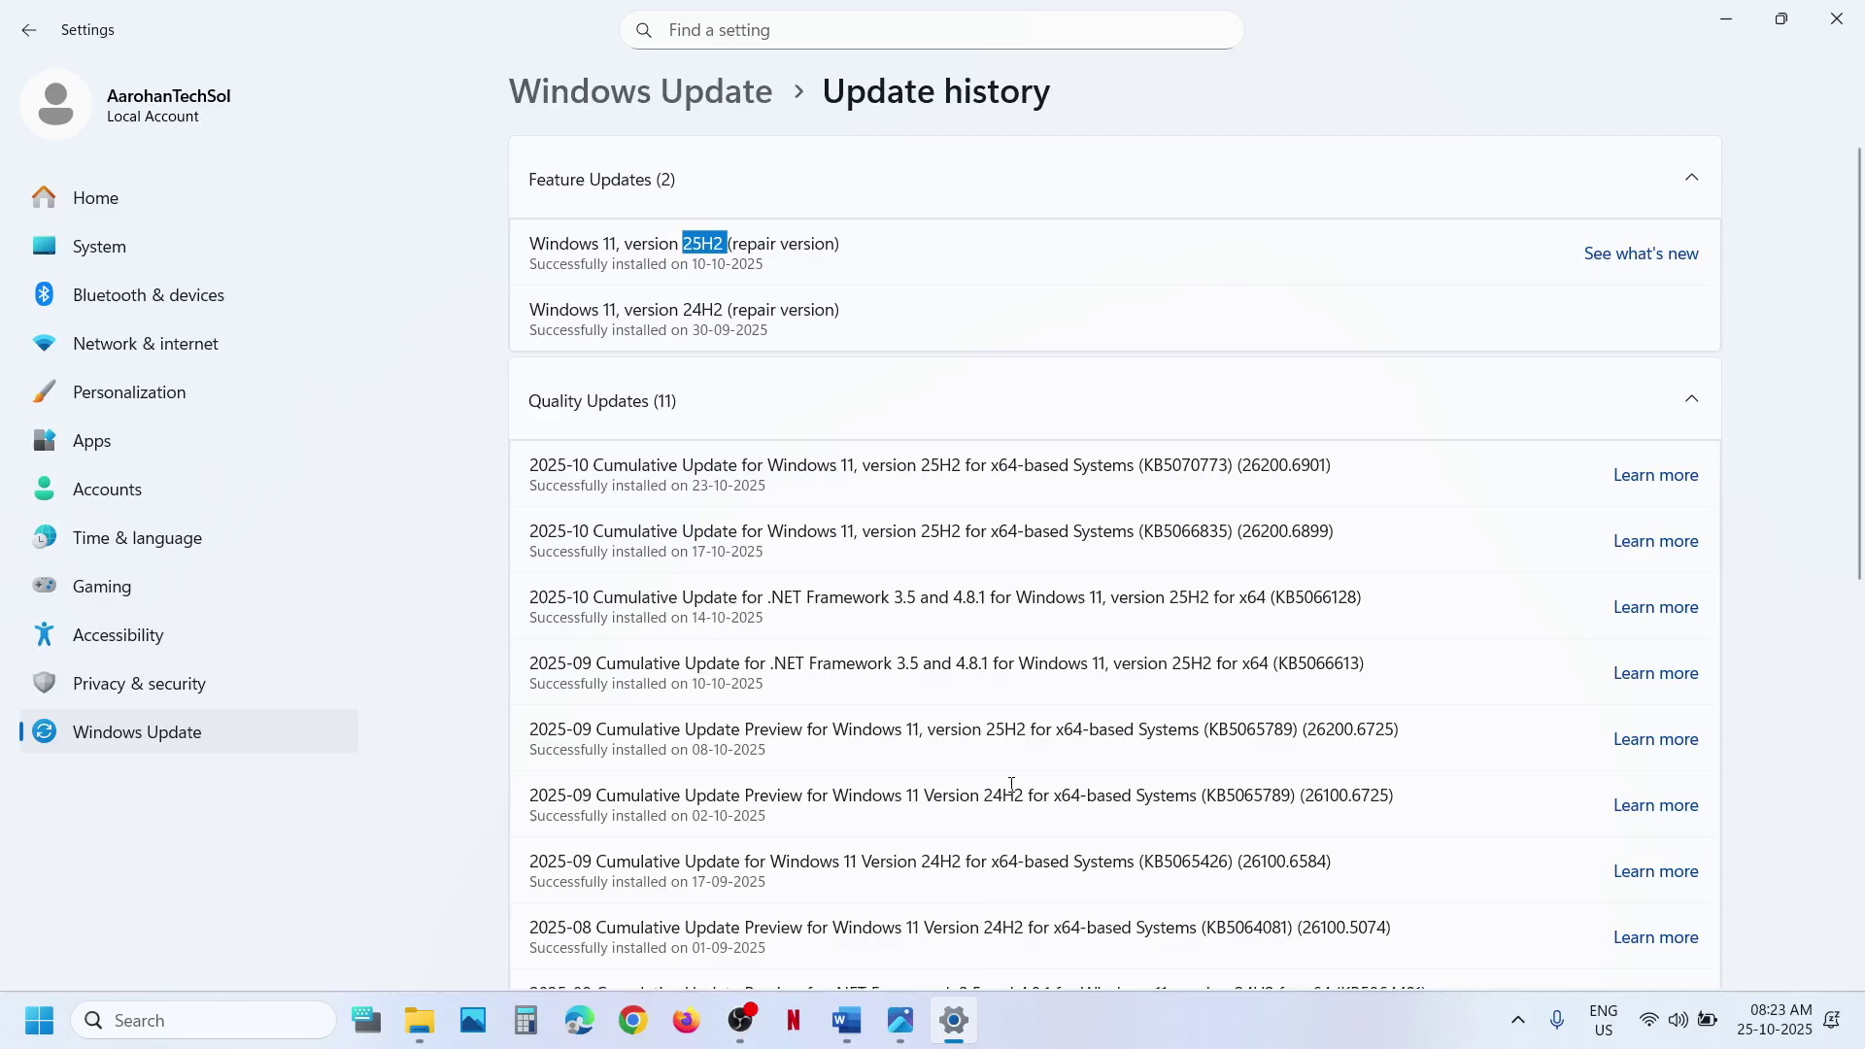
mouse_move(900, 1019)
left_click(998, 901)
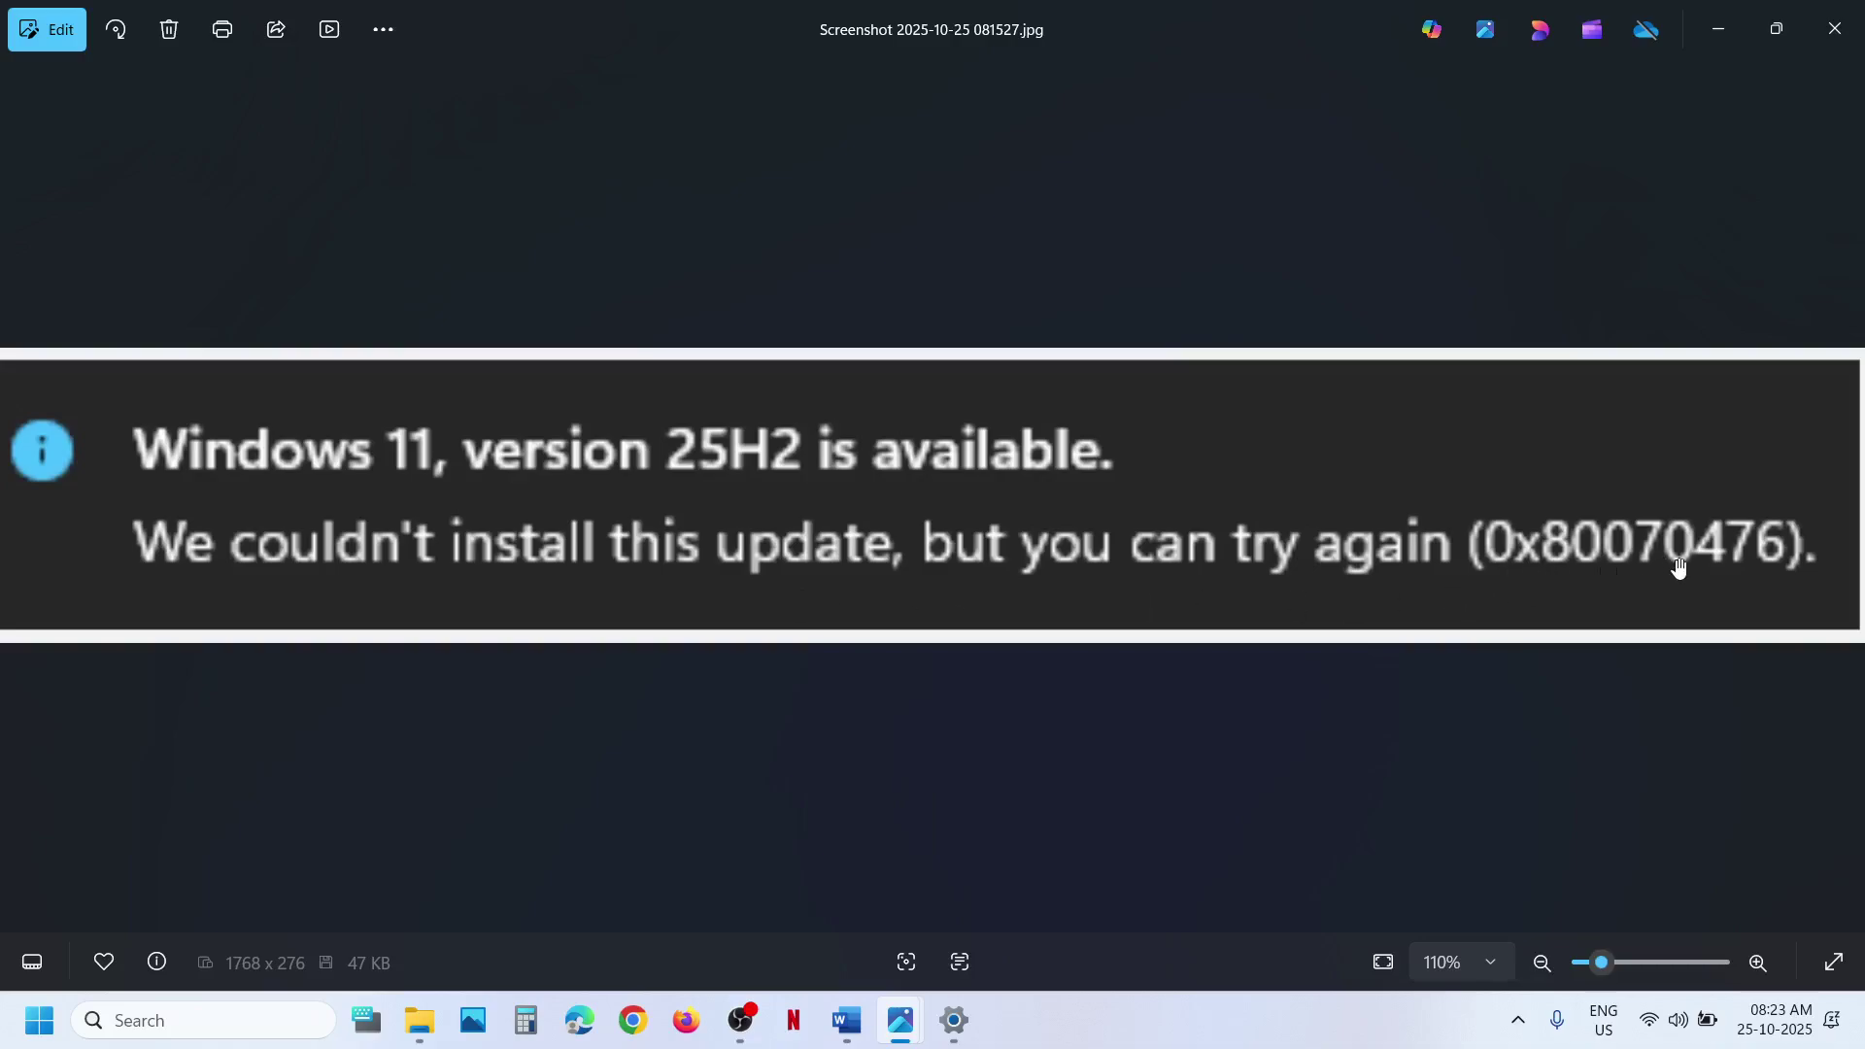
left_click(1714, 30)
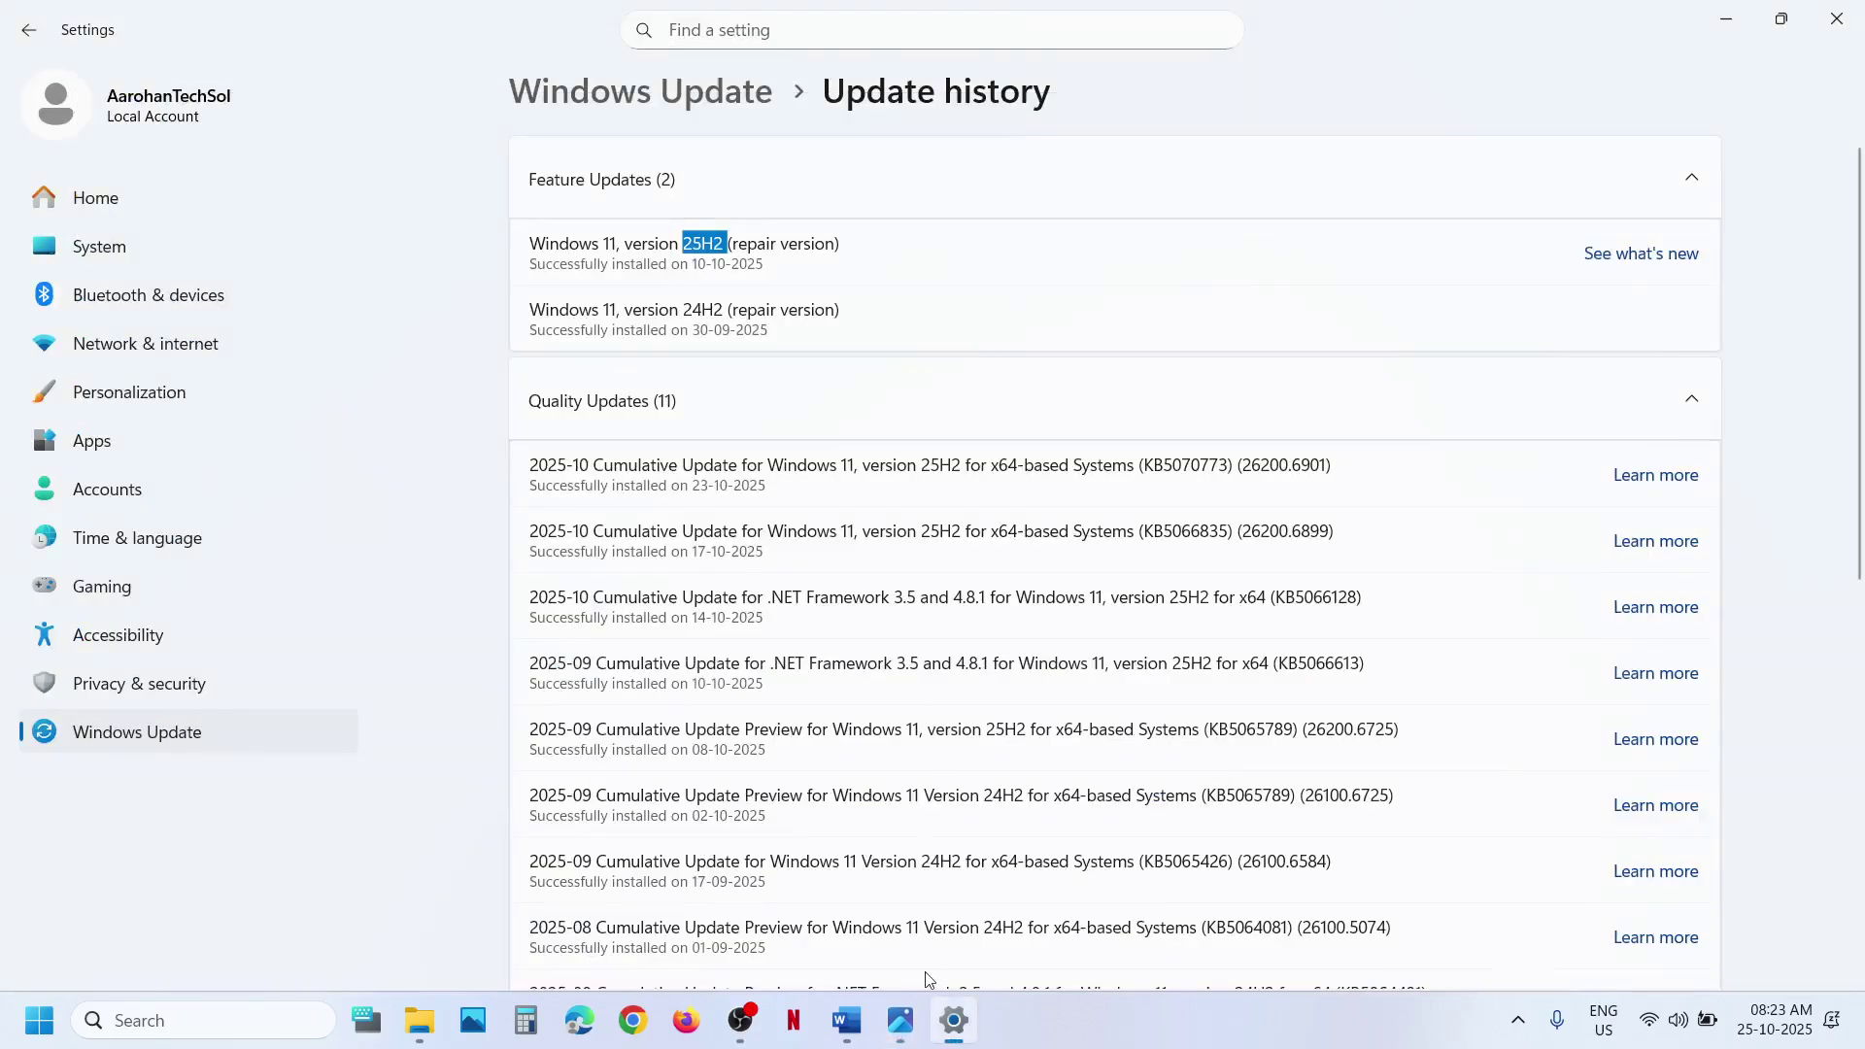
In the Word notes, highlight 'Hit Retry' and 'restart PC' and check the power options without restarting
left_click(847, 1020)
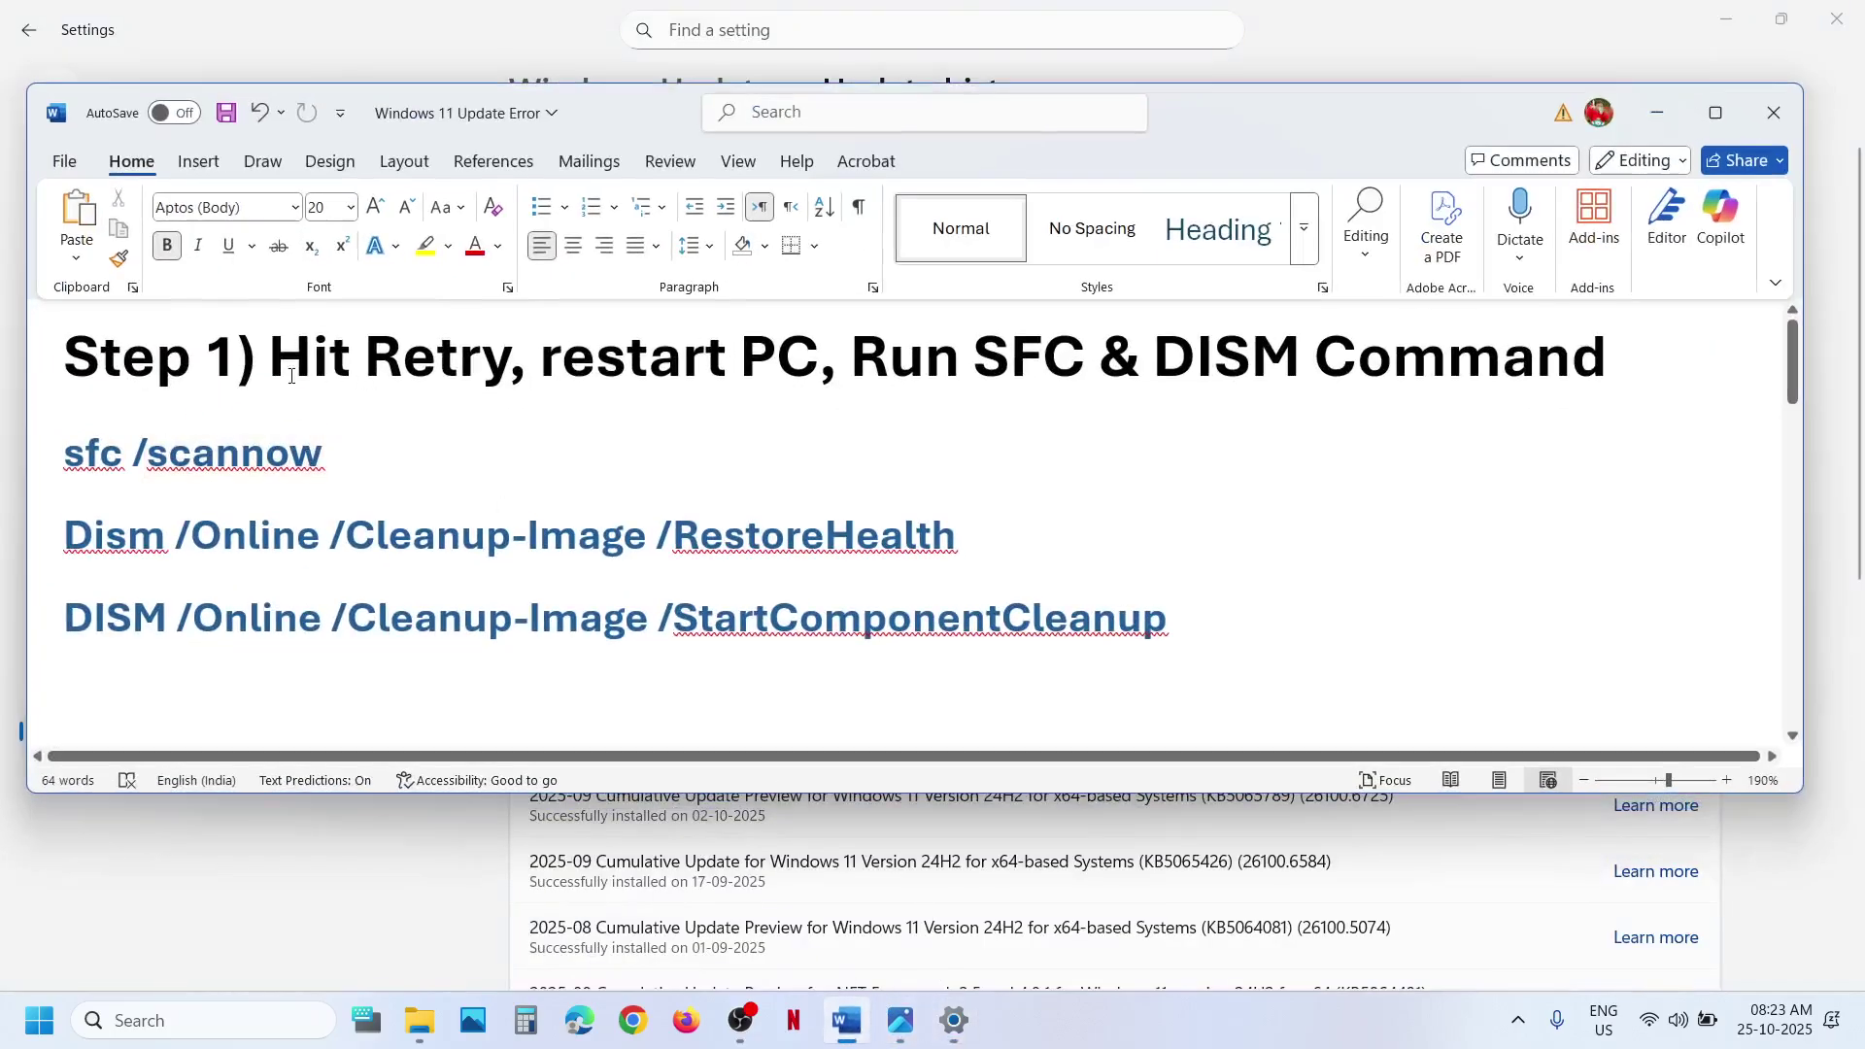
left_click_drag(273, 364, 480, 382)
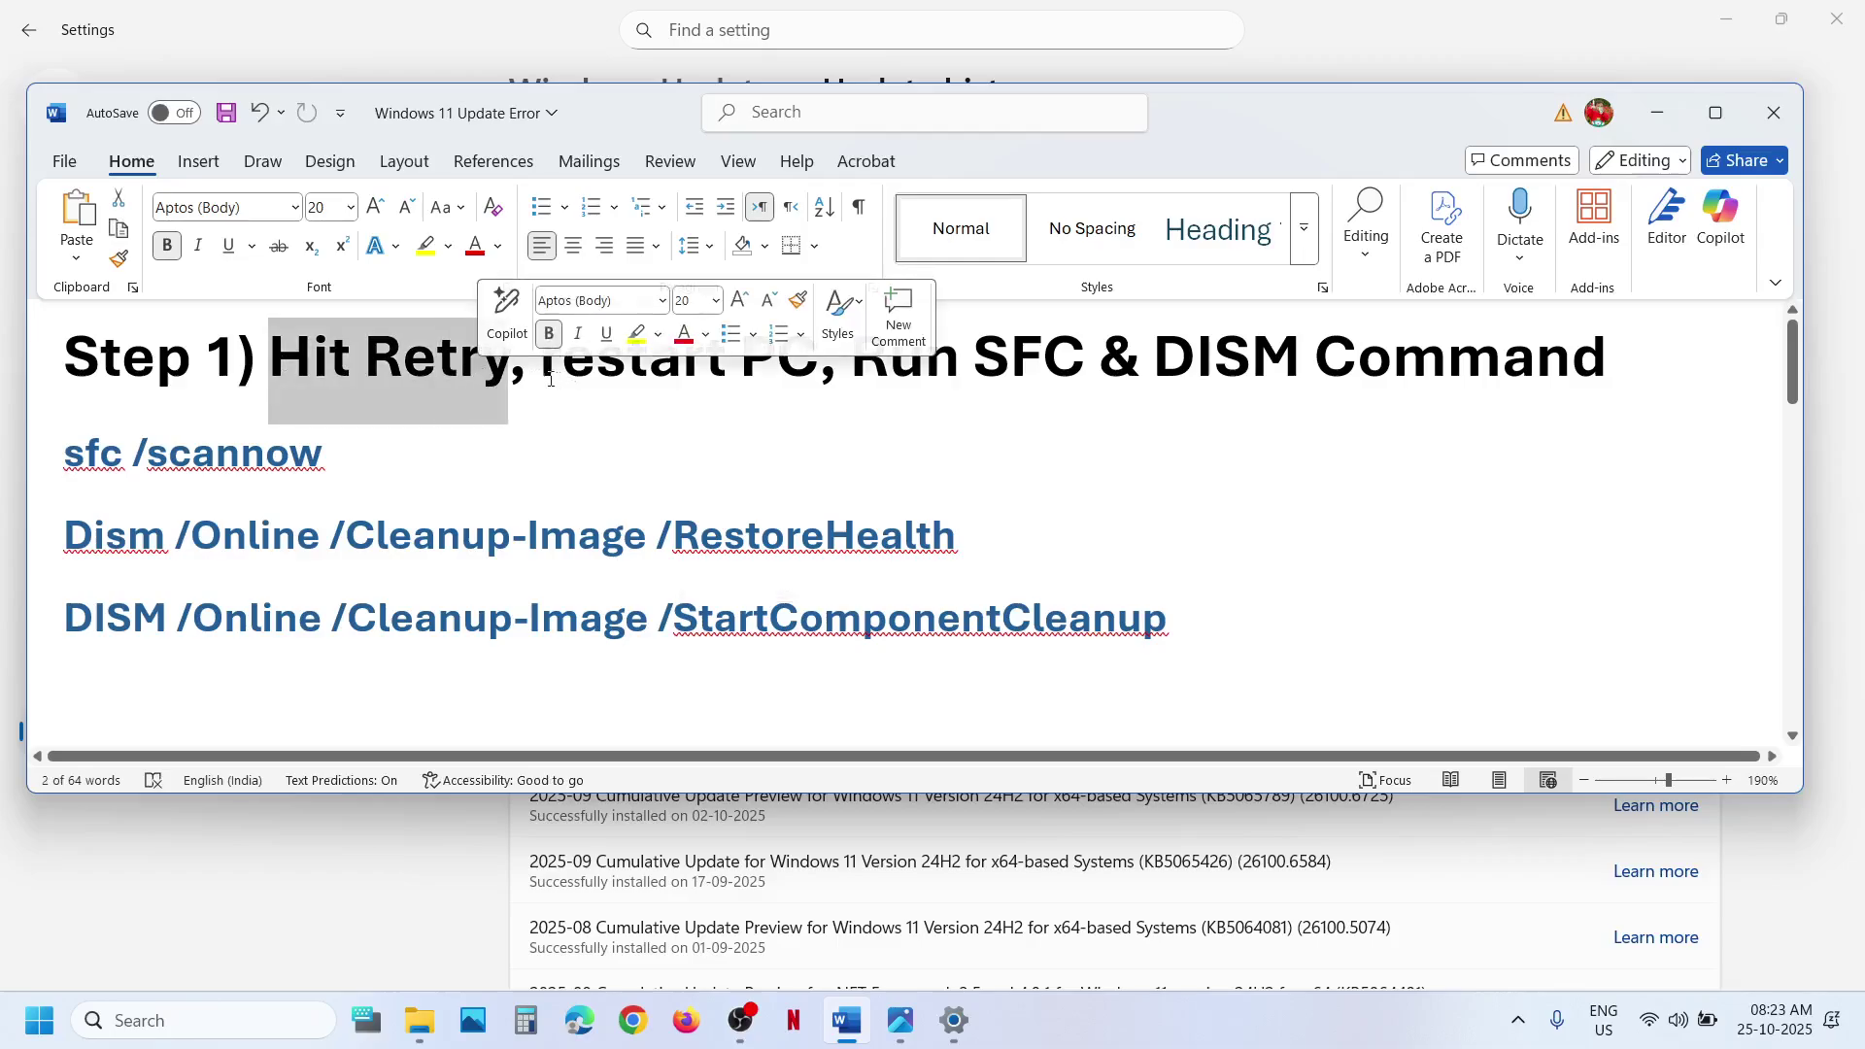
left_click_drag(542, 379, 783, 382)
left_click(39, 1020)
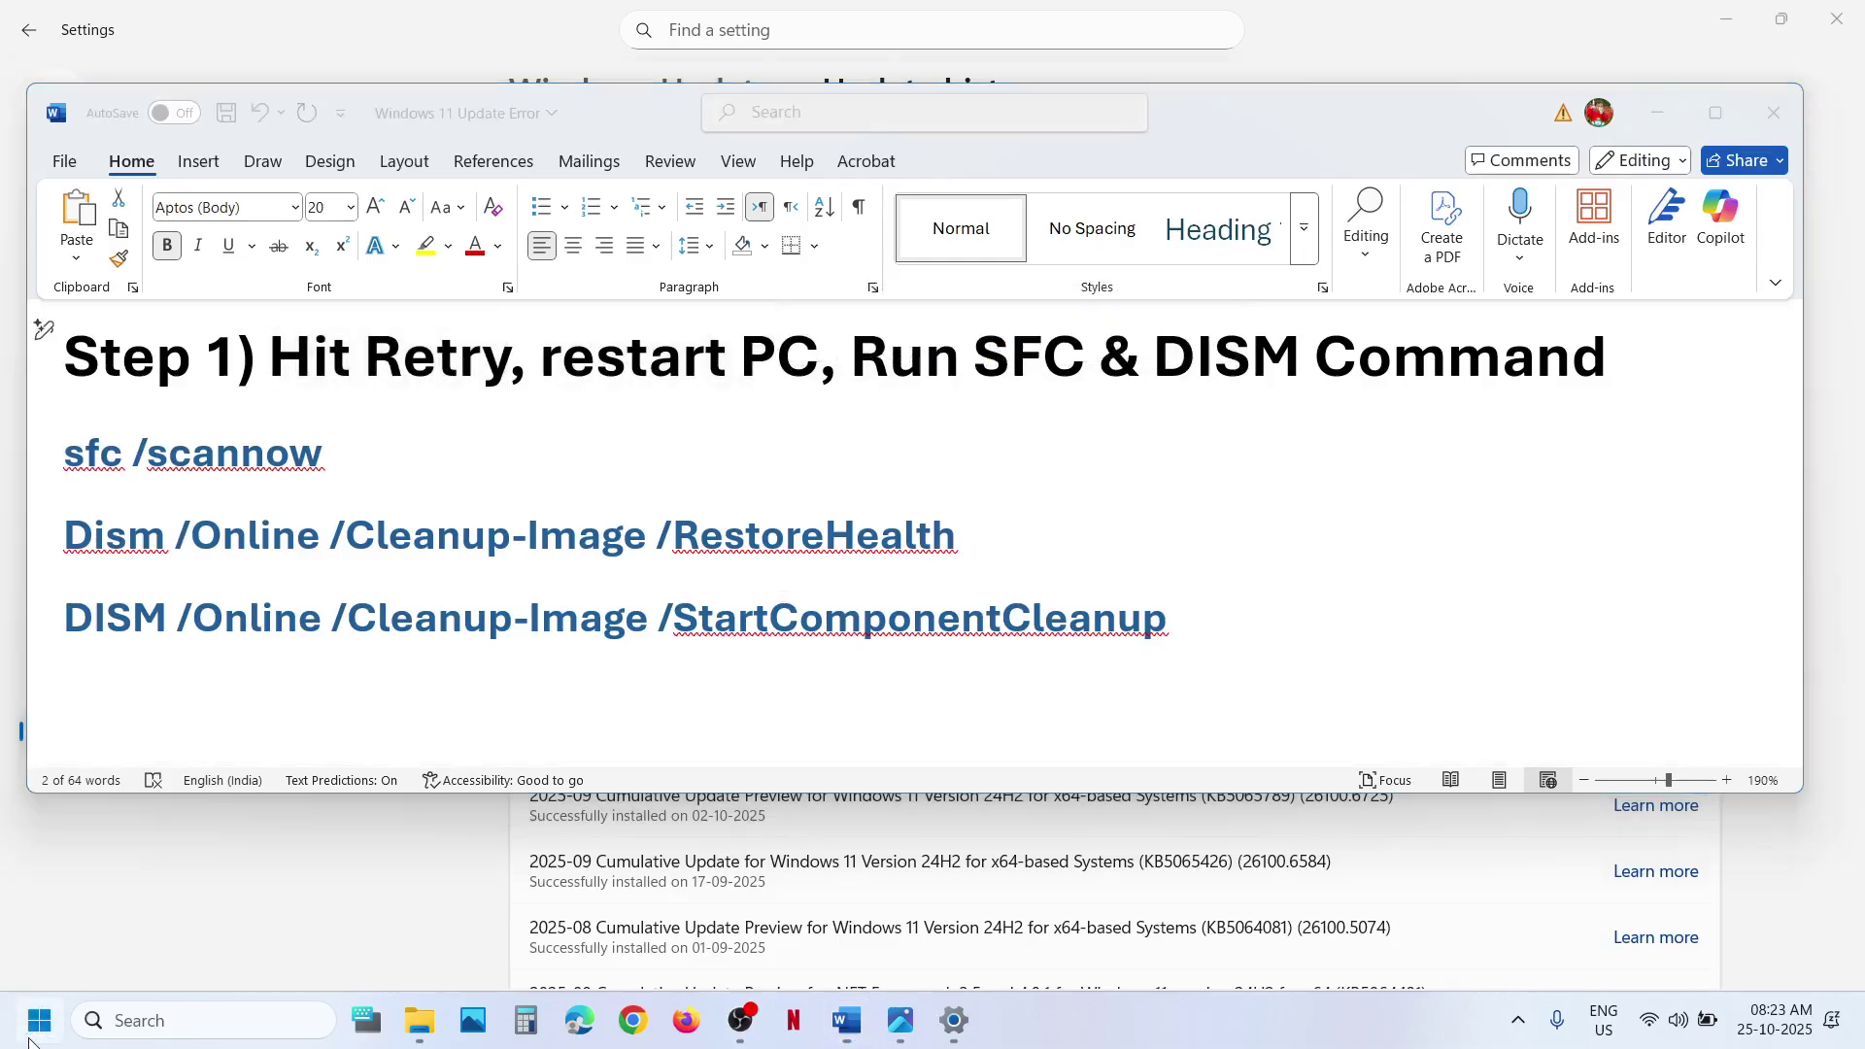
left_click(709, 934)
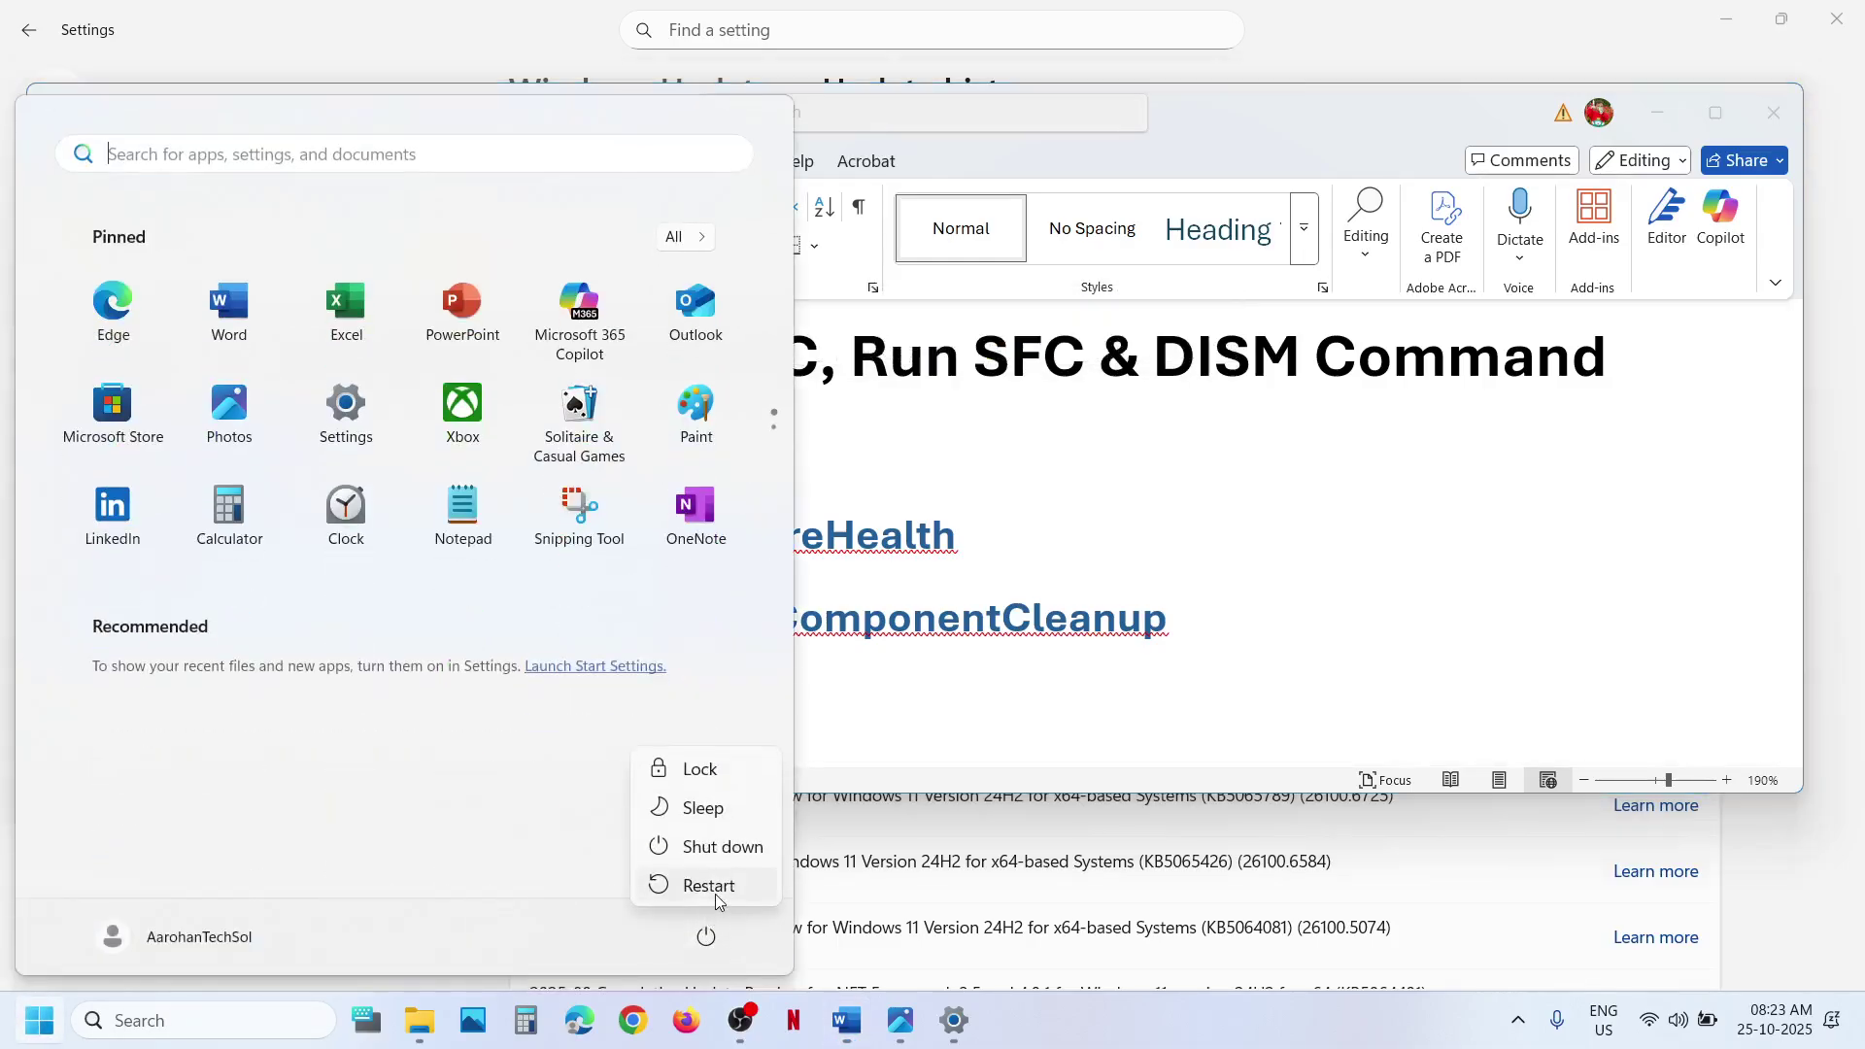
left_click(1097, 526)
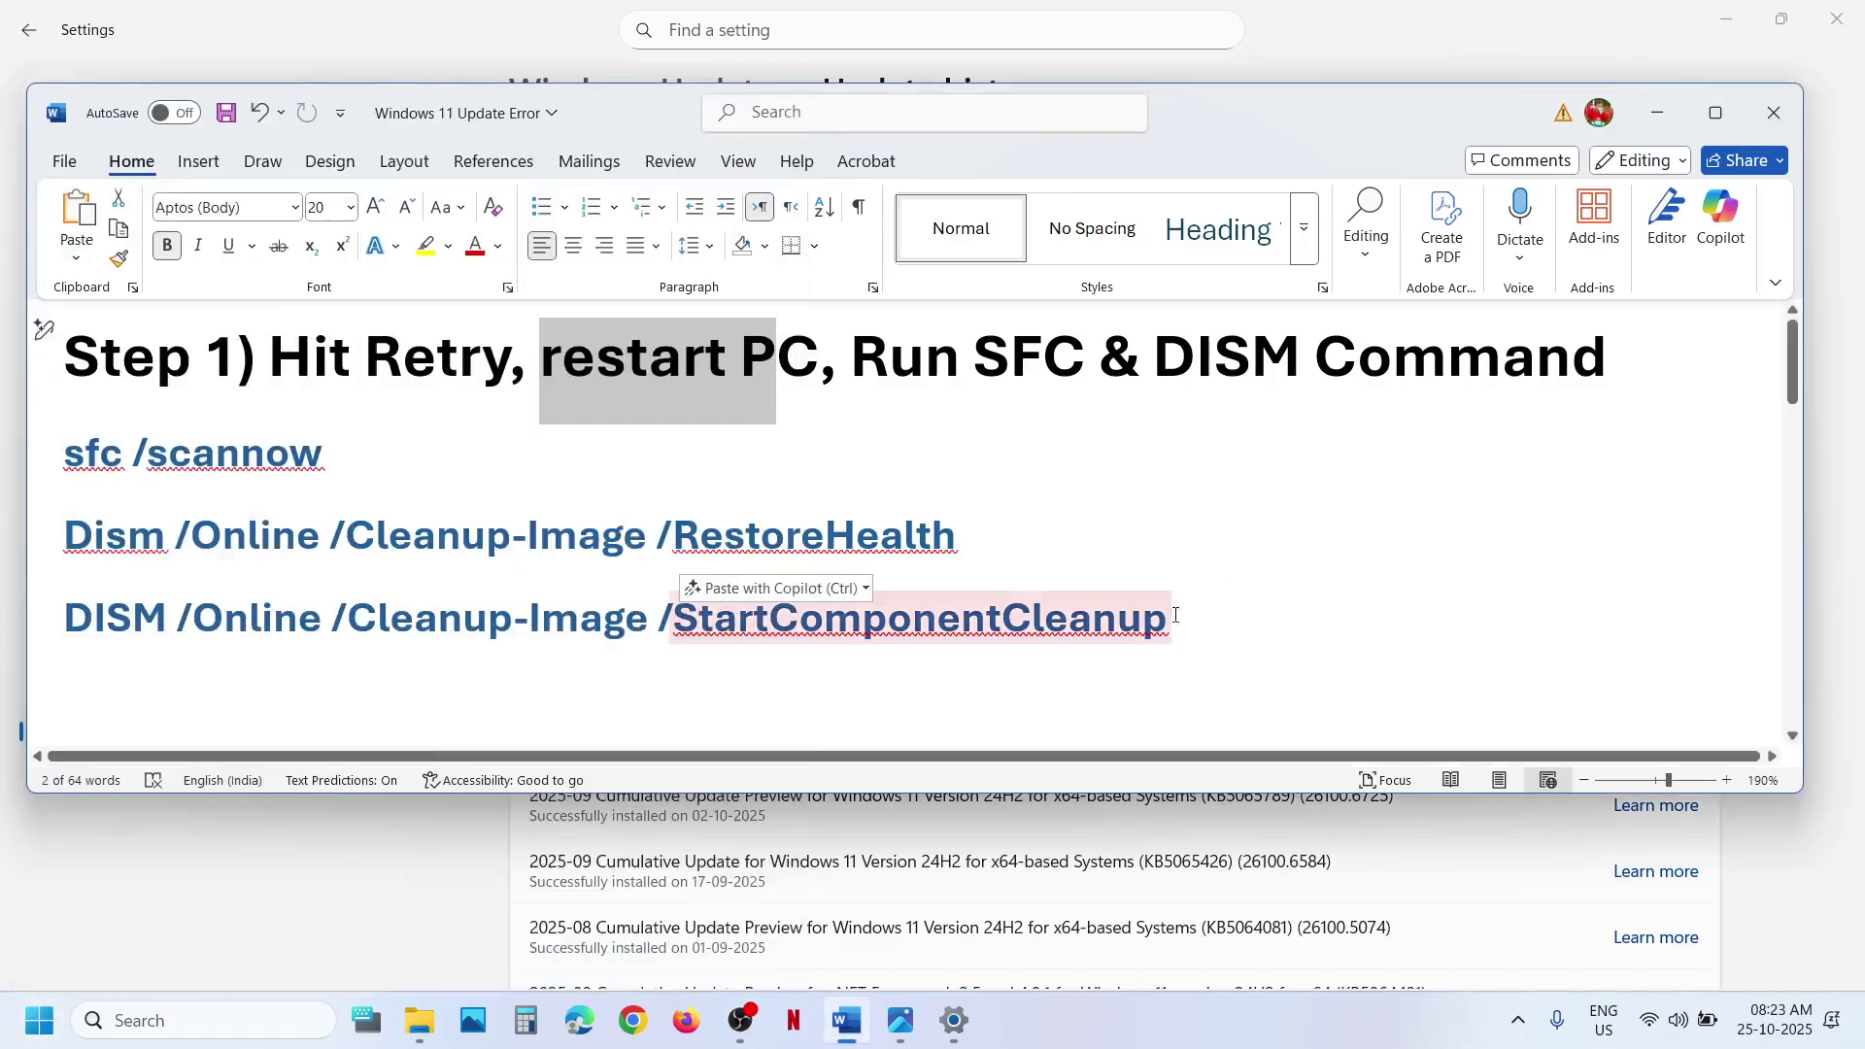
Select the three SFC and DISM command lines and launch Command Prompt as administrator
left_click_drag(1176, 627, 114, 476)
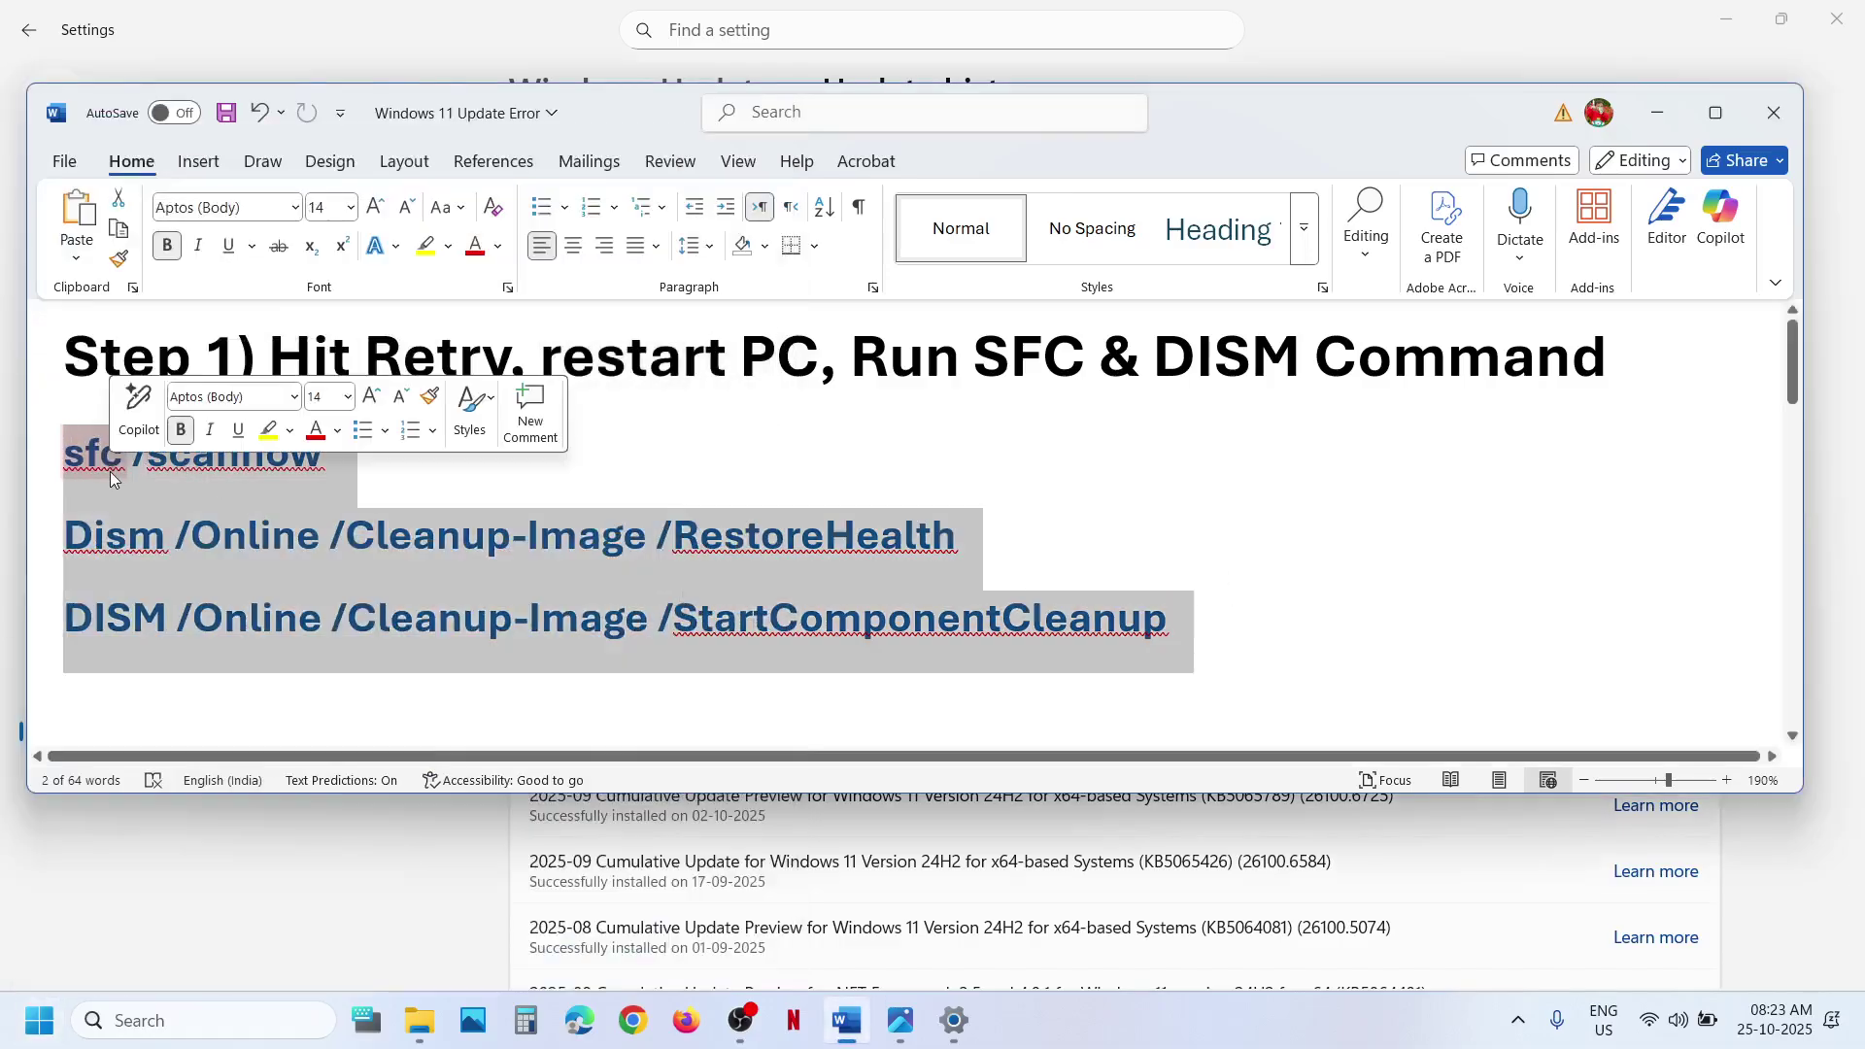
left_click(133, 1032)
type("cmd")
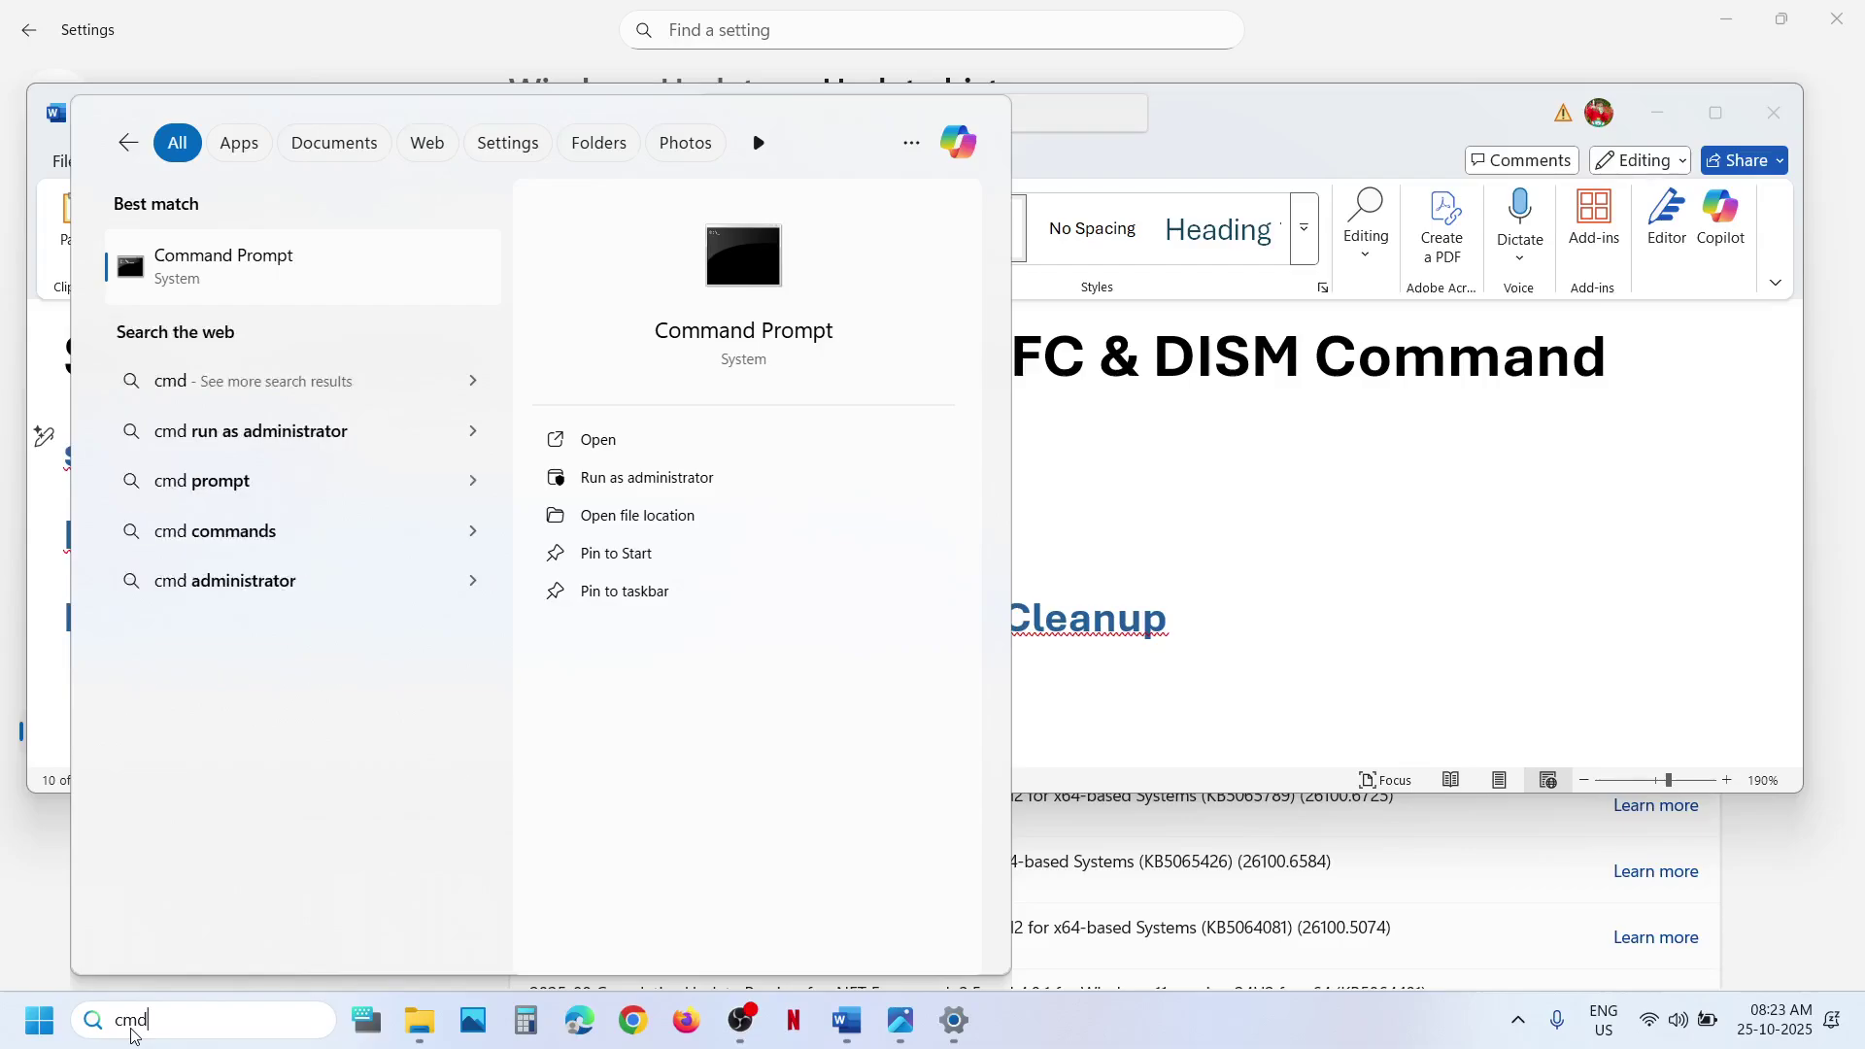
right_click(240, 291)
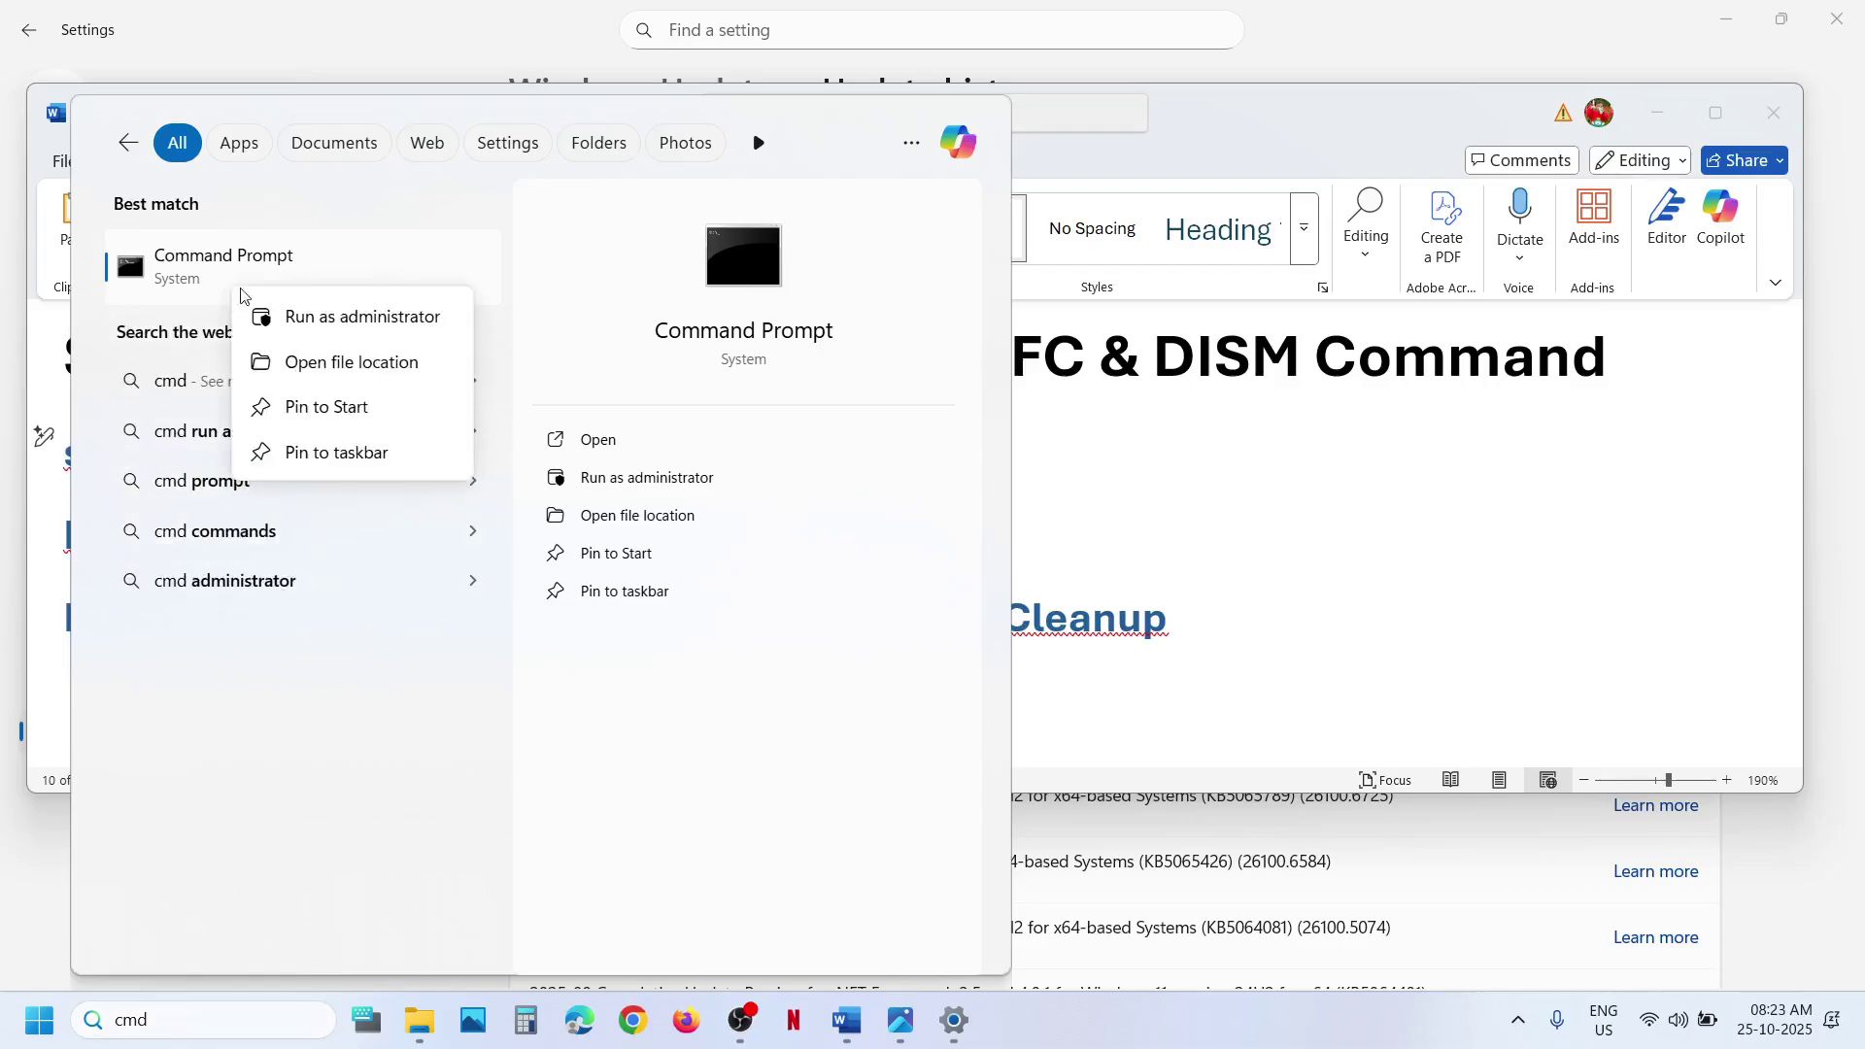
left_click(393, 322)
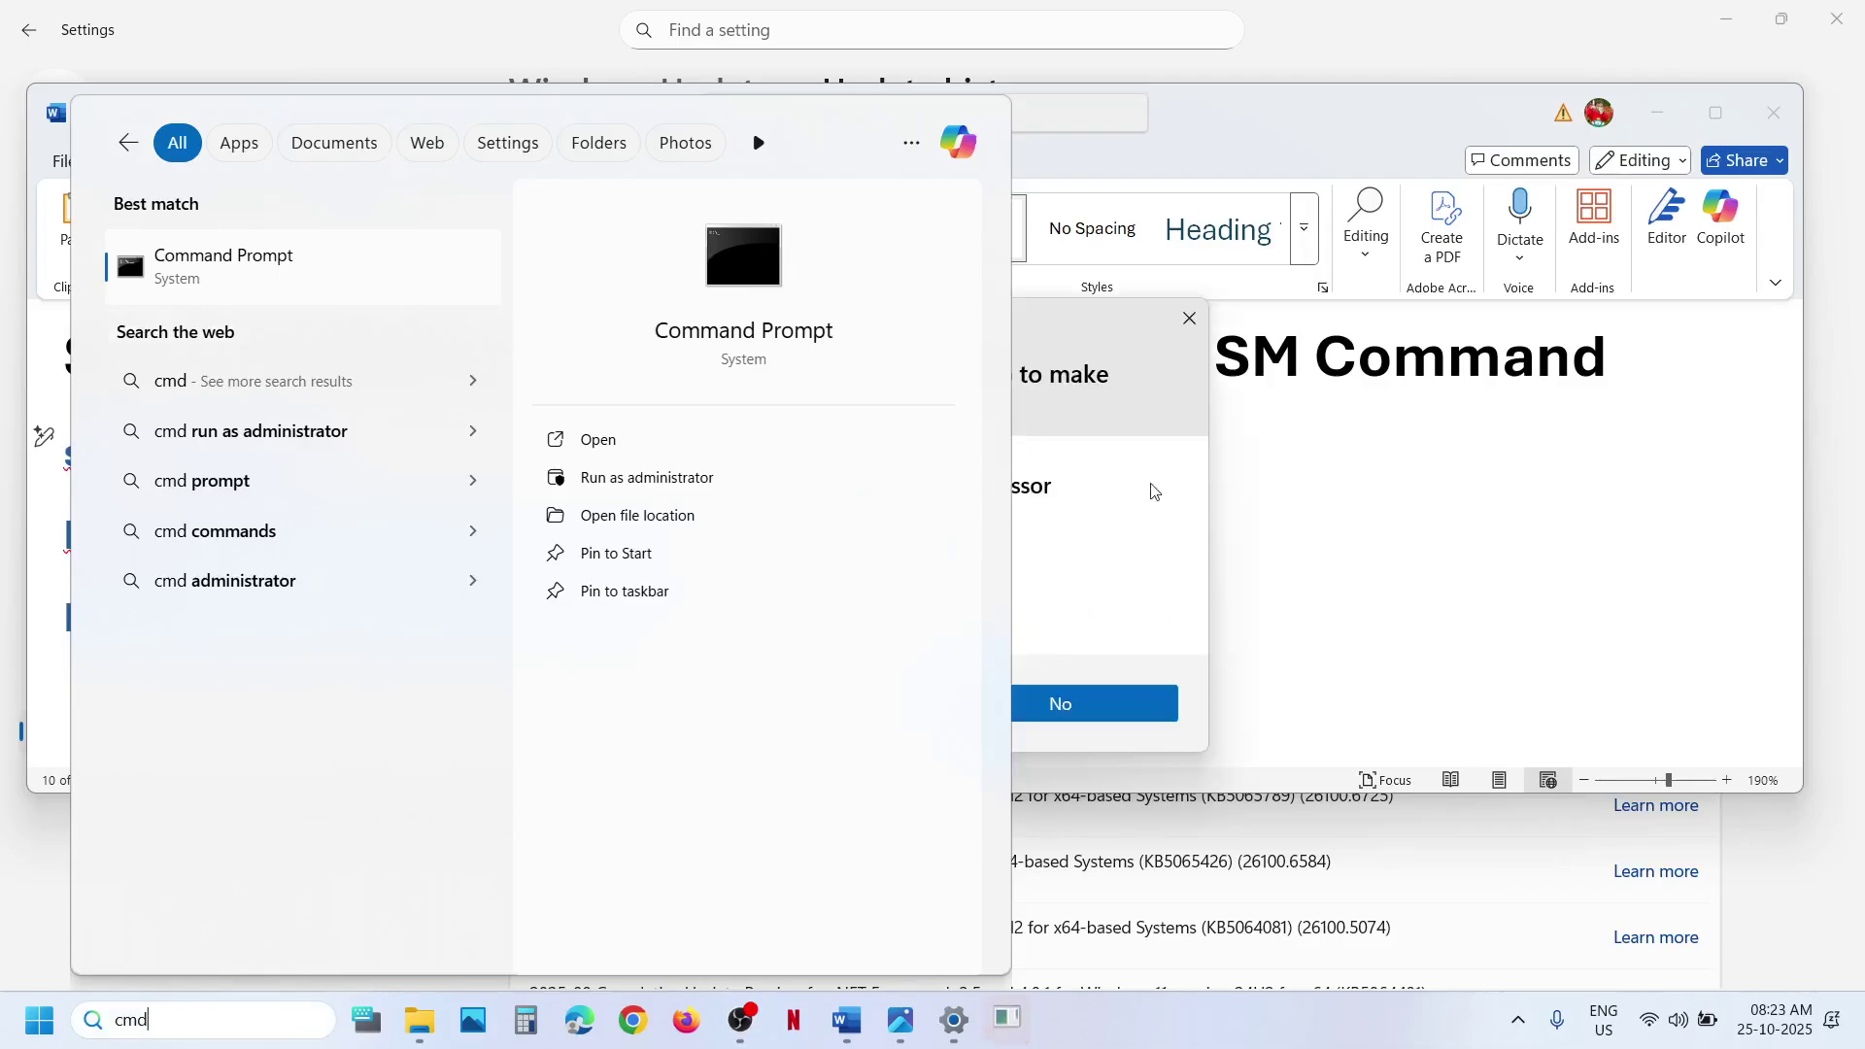
Allow the elevated Command Prompt, move it right, and run sfc /scannow in it
left_click(807, 703)
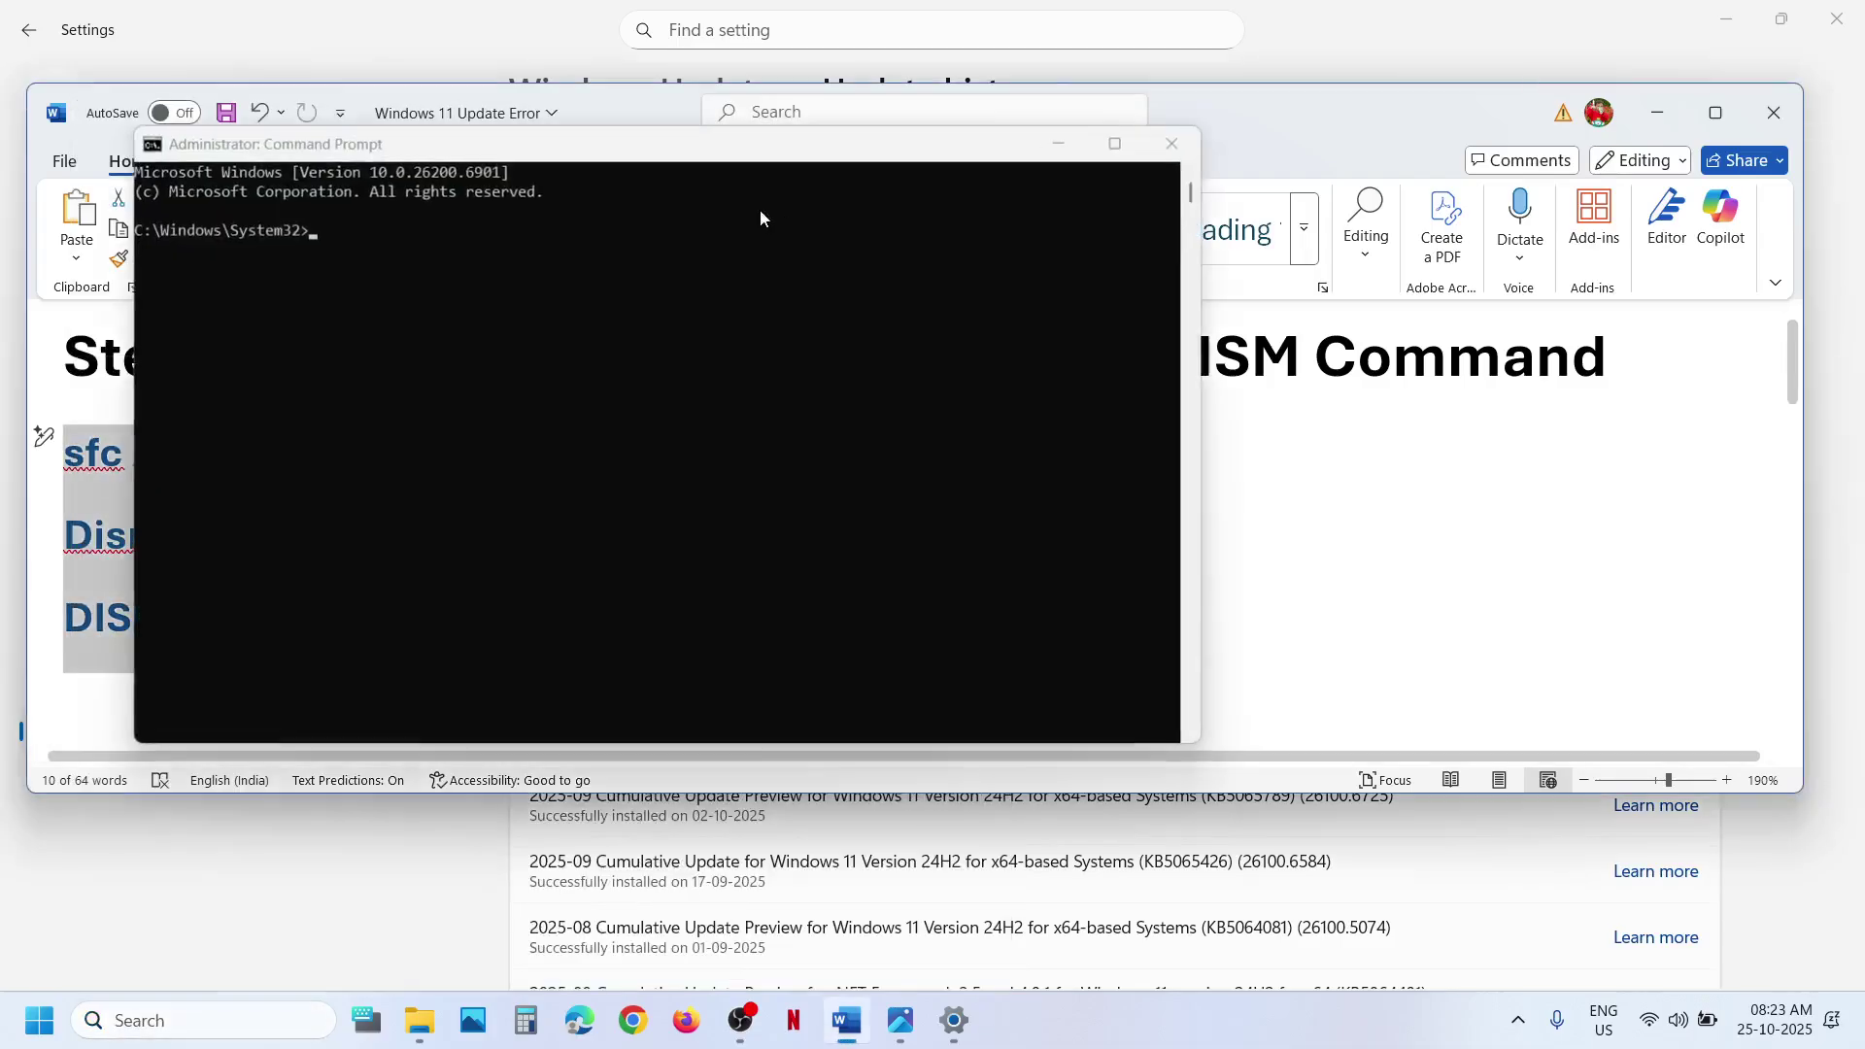
left_click_drag(678, 148, 1173, 160)
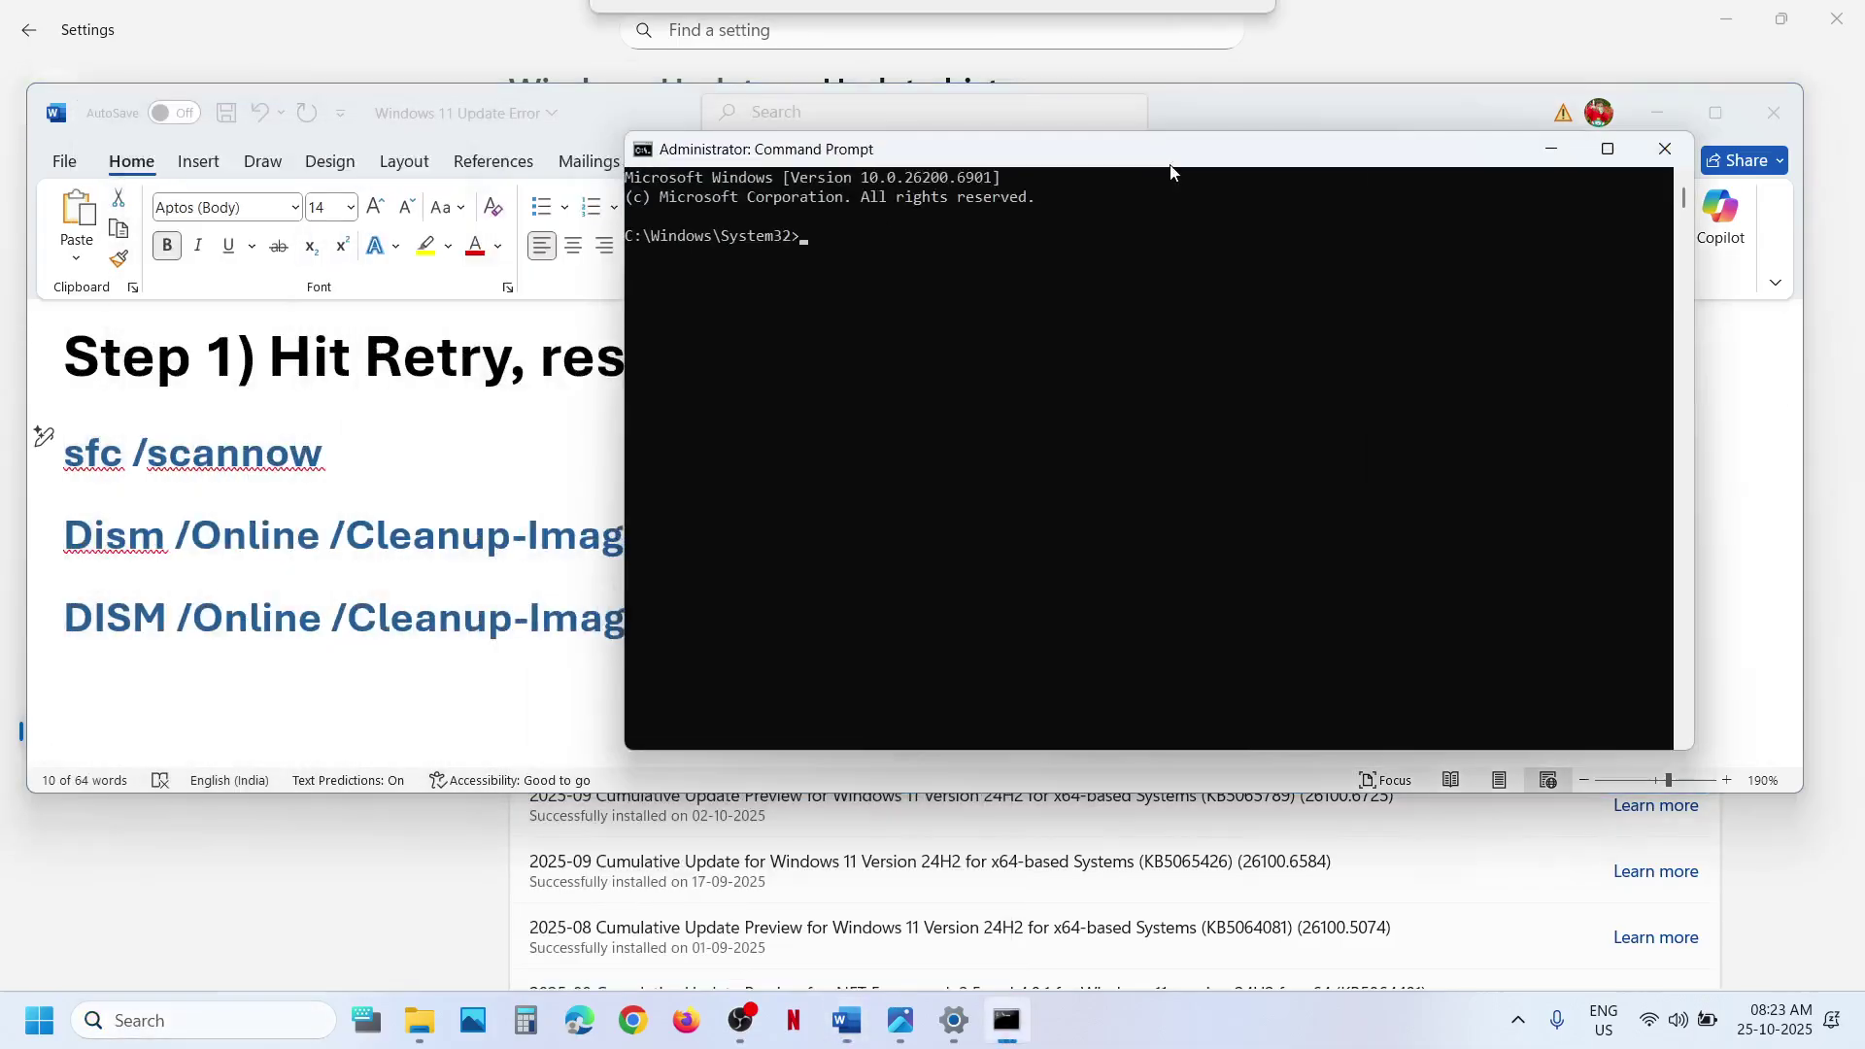
triple_click(261, 461)
key("ctrl+c")
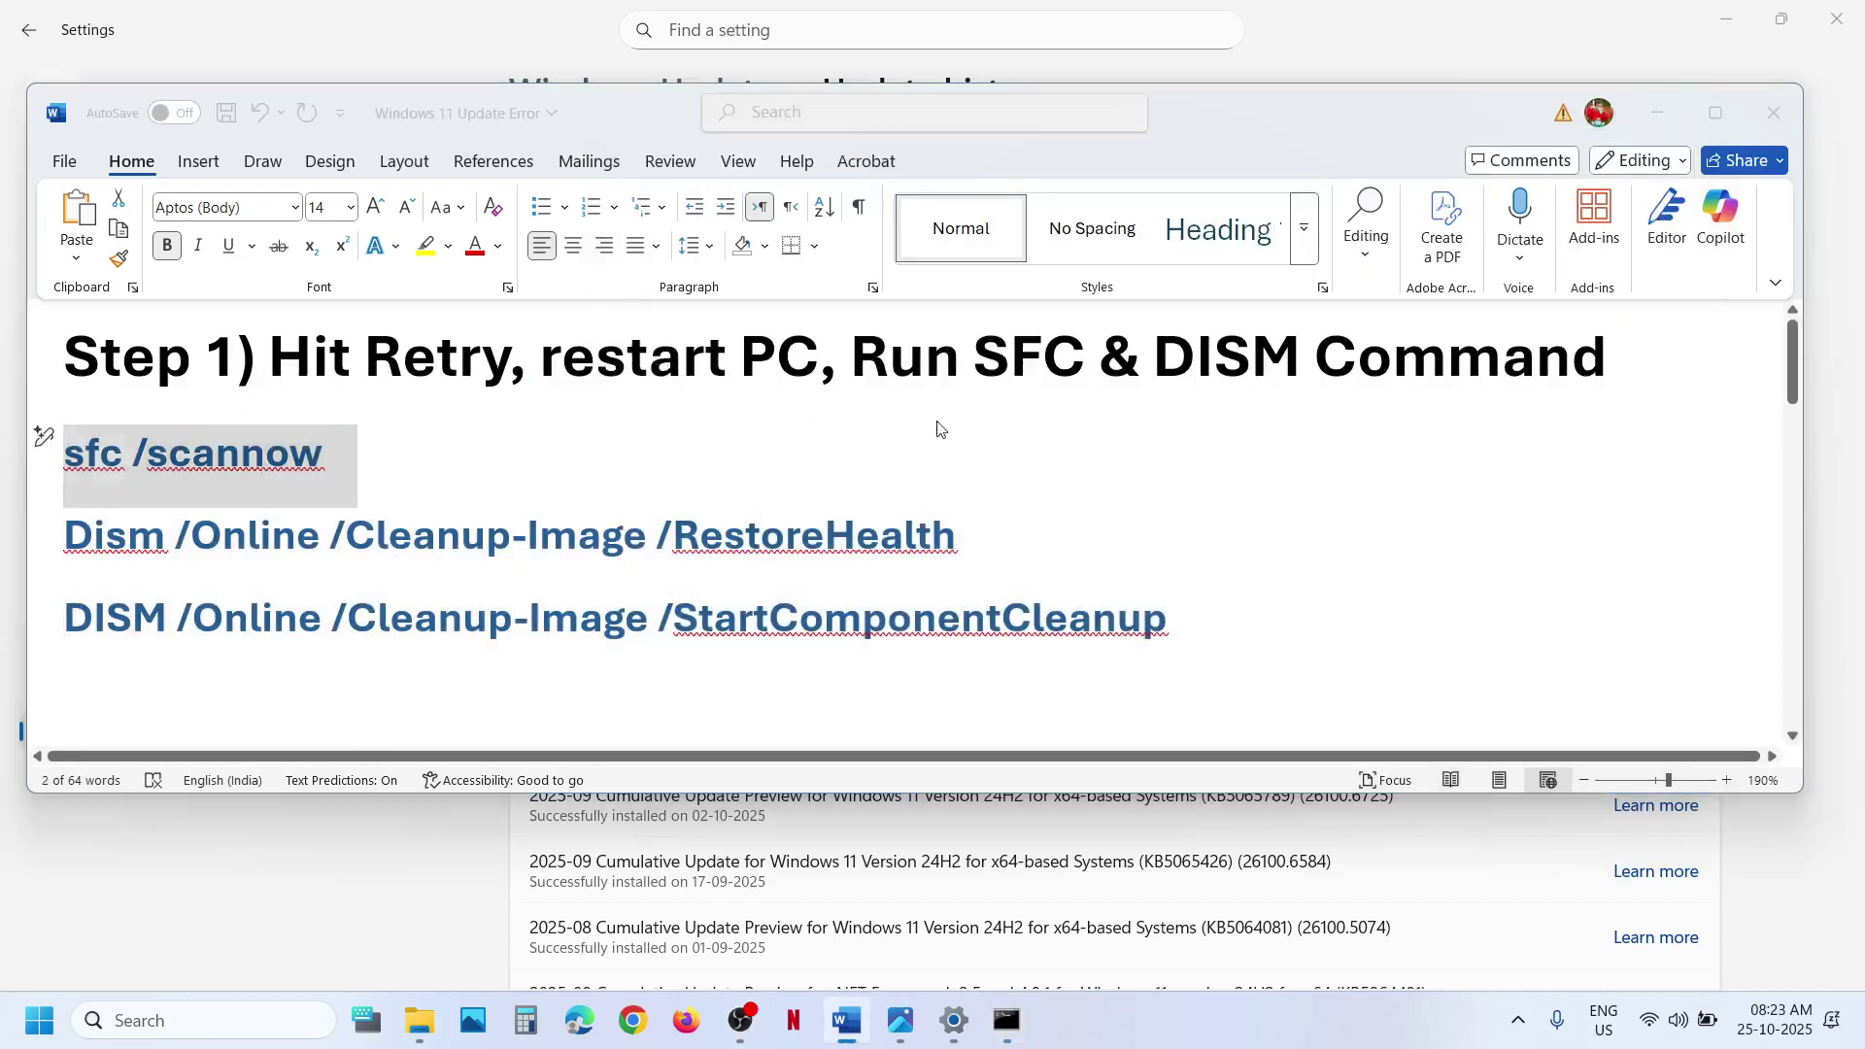
key("alt+Tab")
key("ctrl+v")
key("Return")
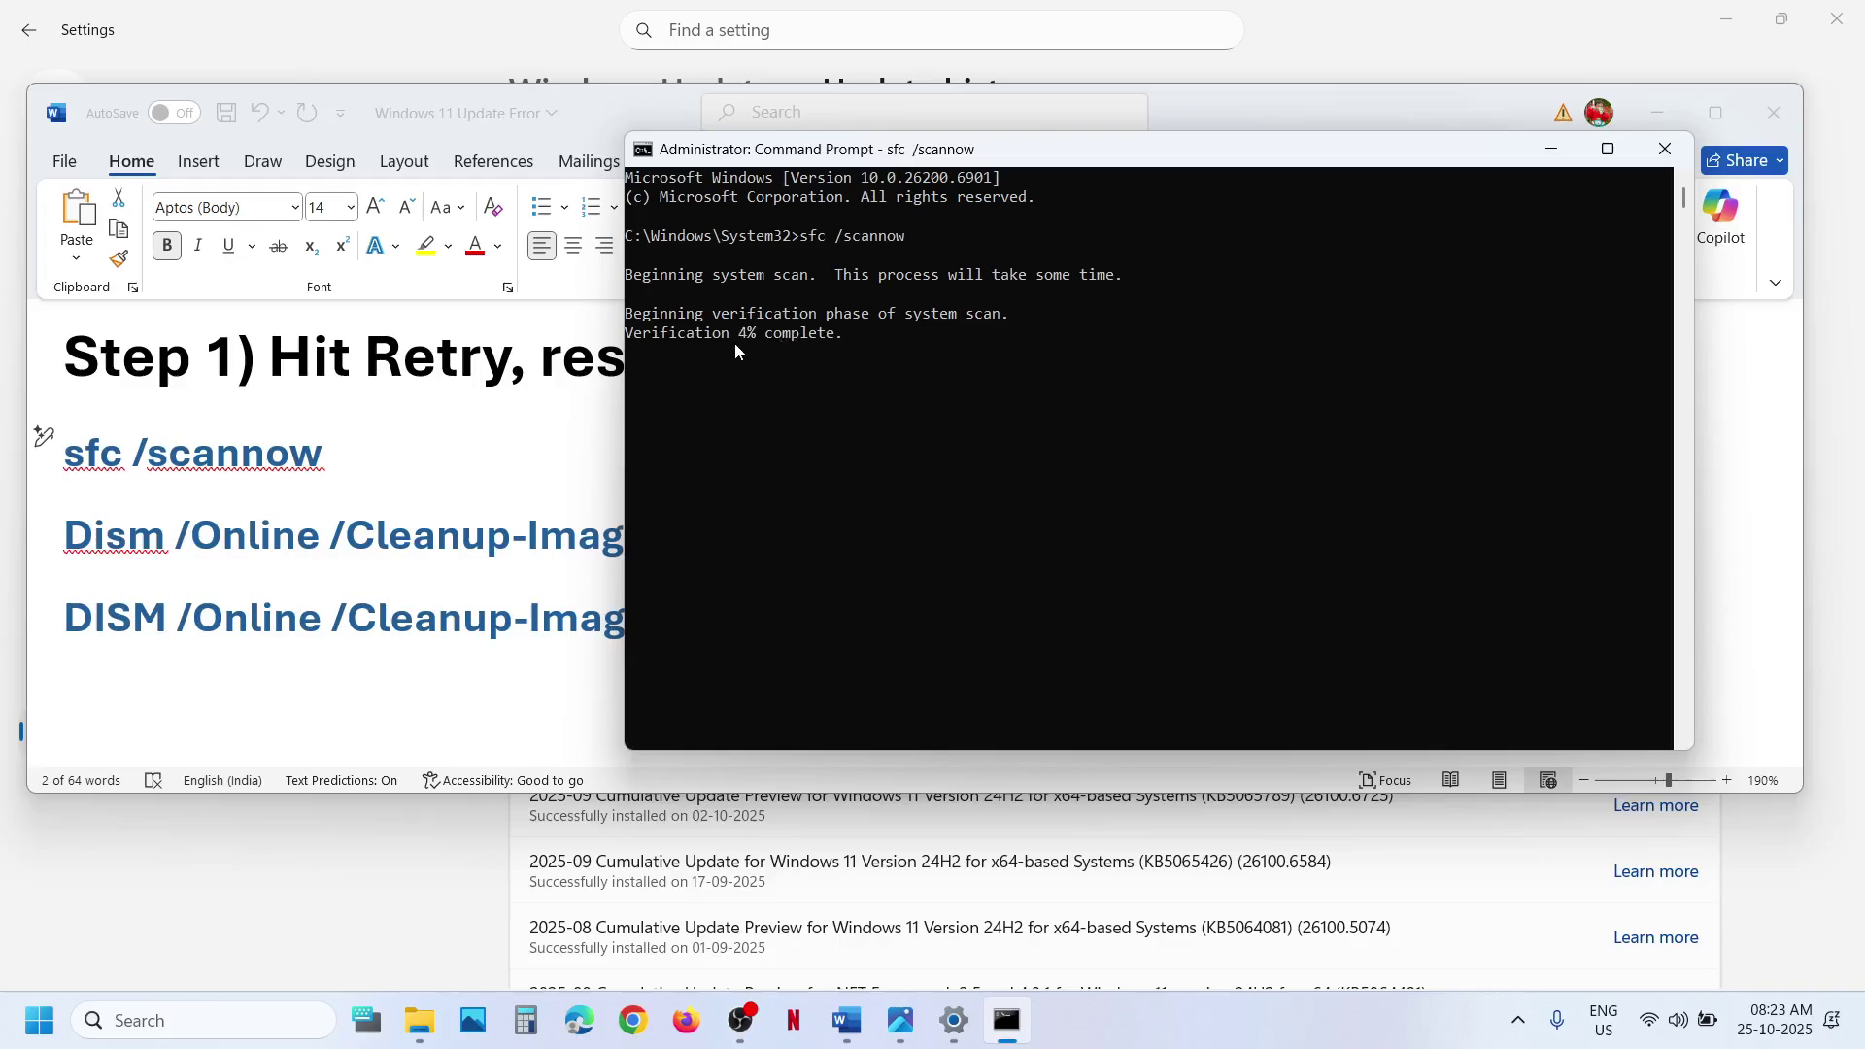
Select the Dism RestoreHealth and StartComponentCleanup lines while checking the scan's progress
left_click(375, 540)
left_click_drag(785, 548, 375, 540)
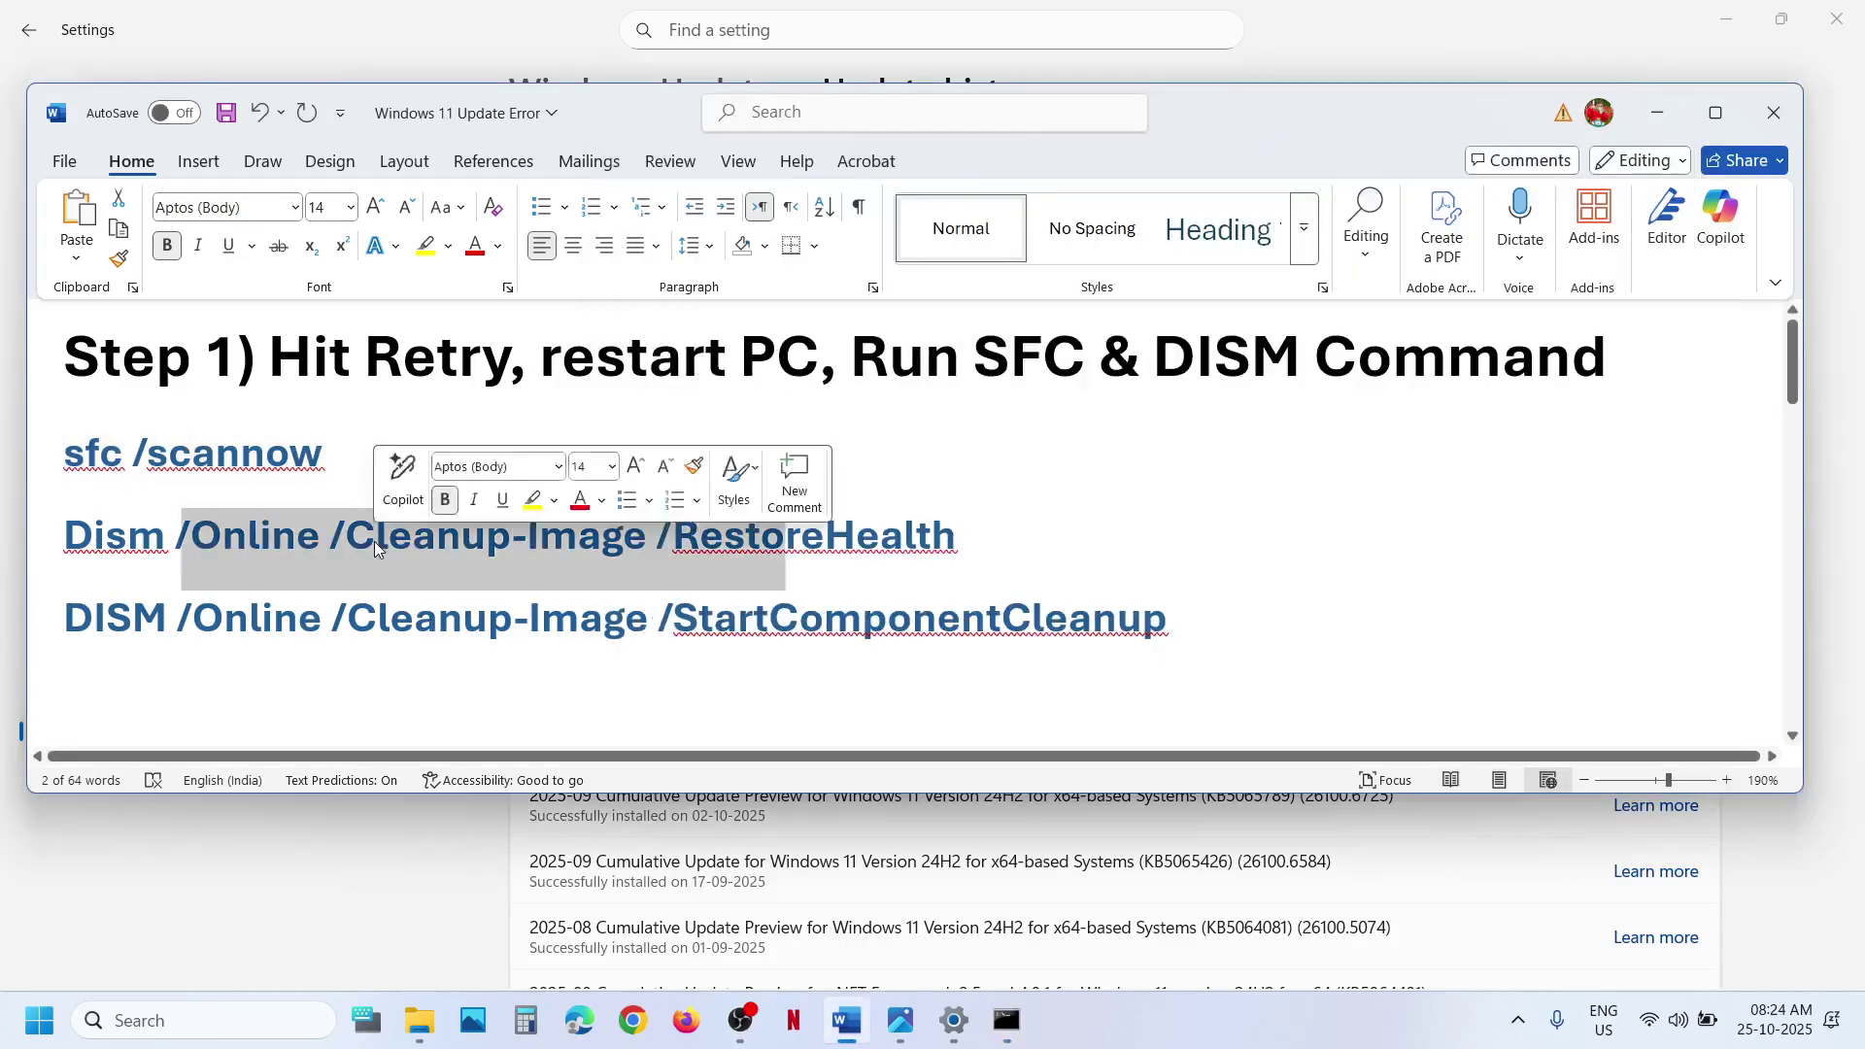
triple_click(374, 540)
key("alt+Tab")
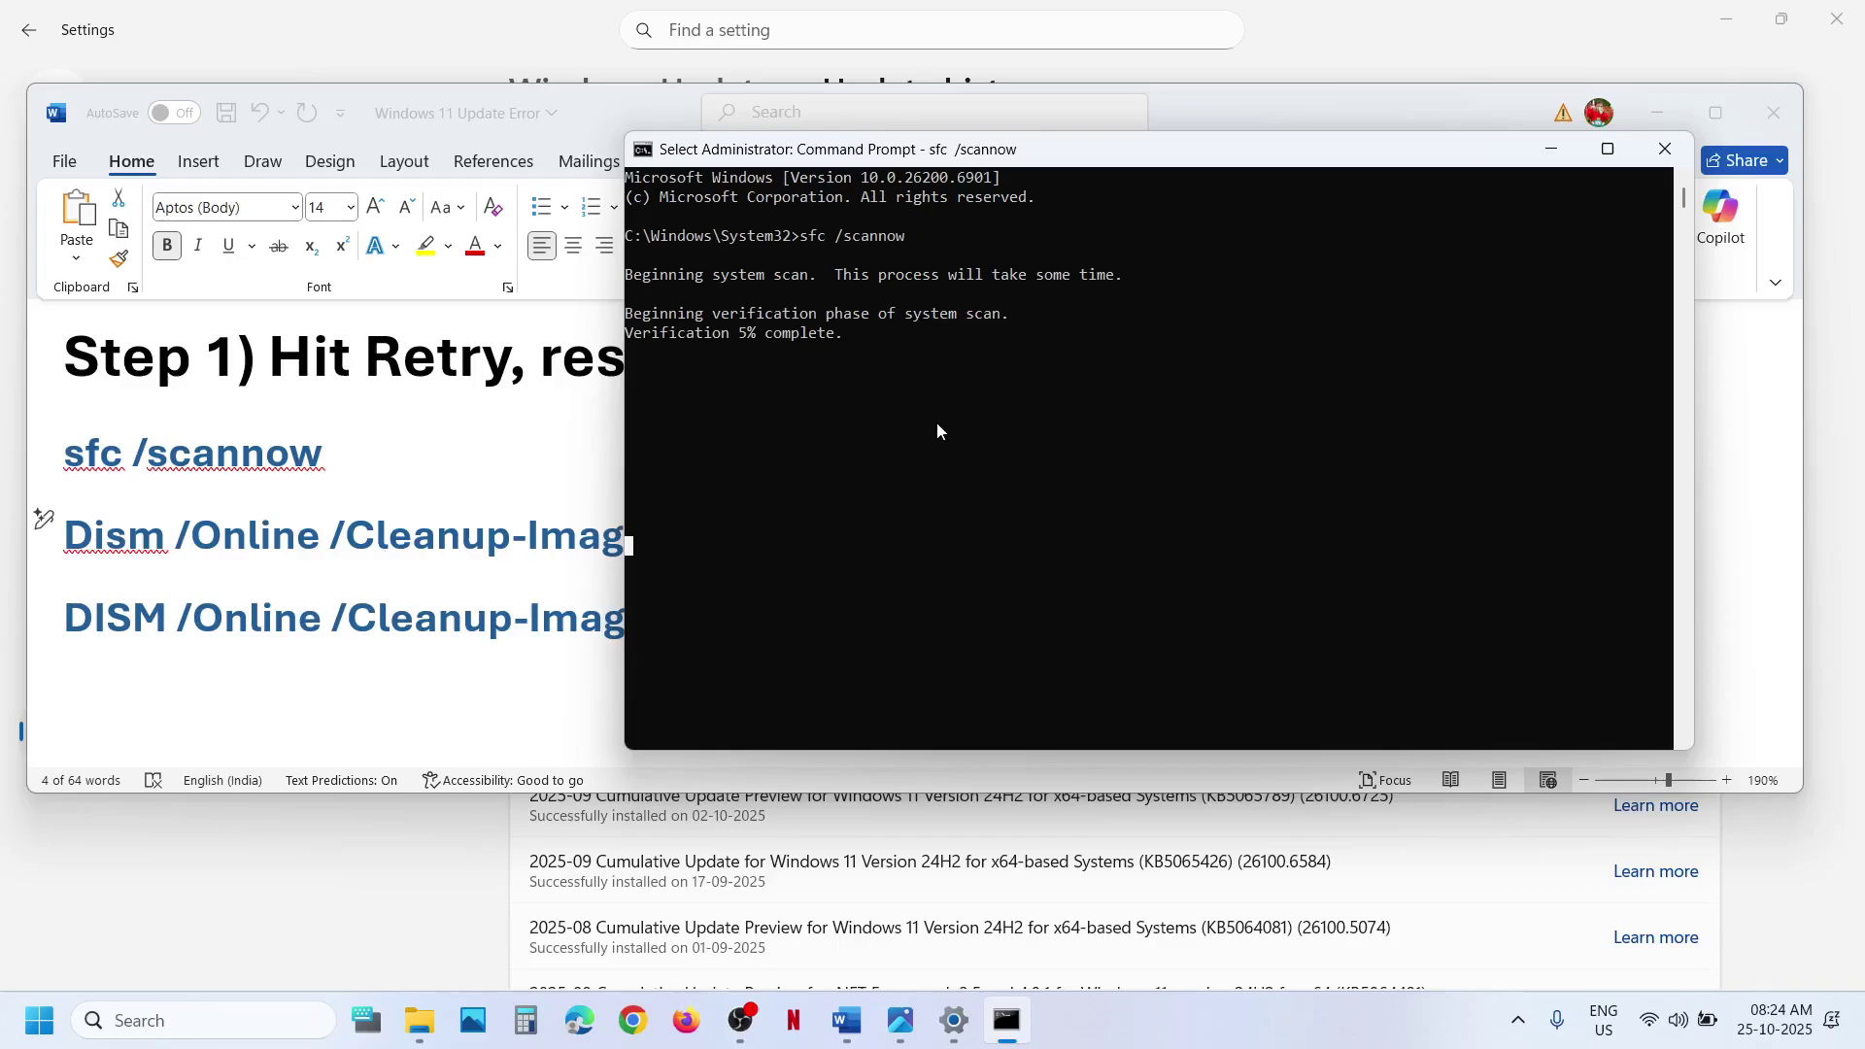
key("alt+Tab")
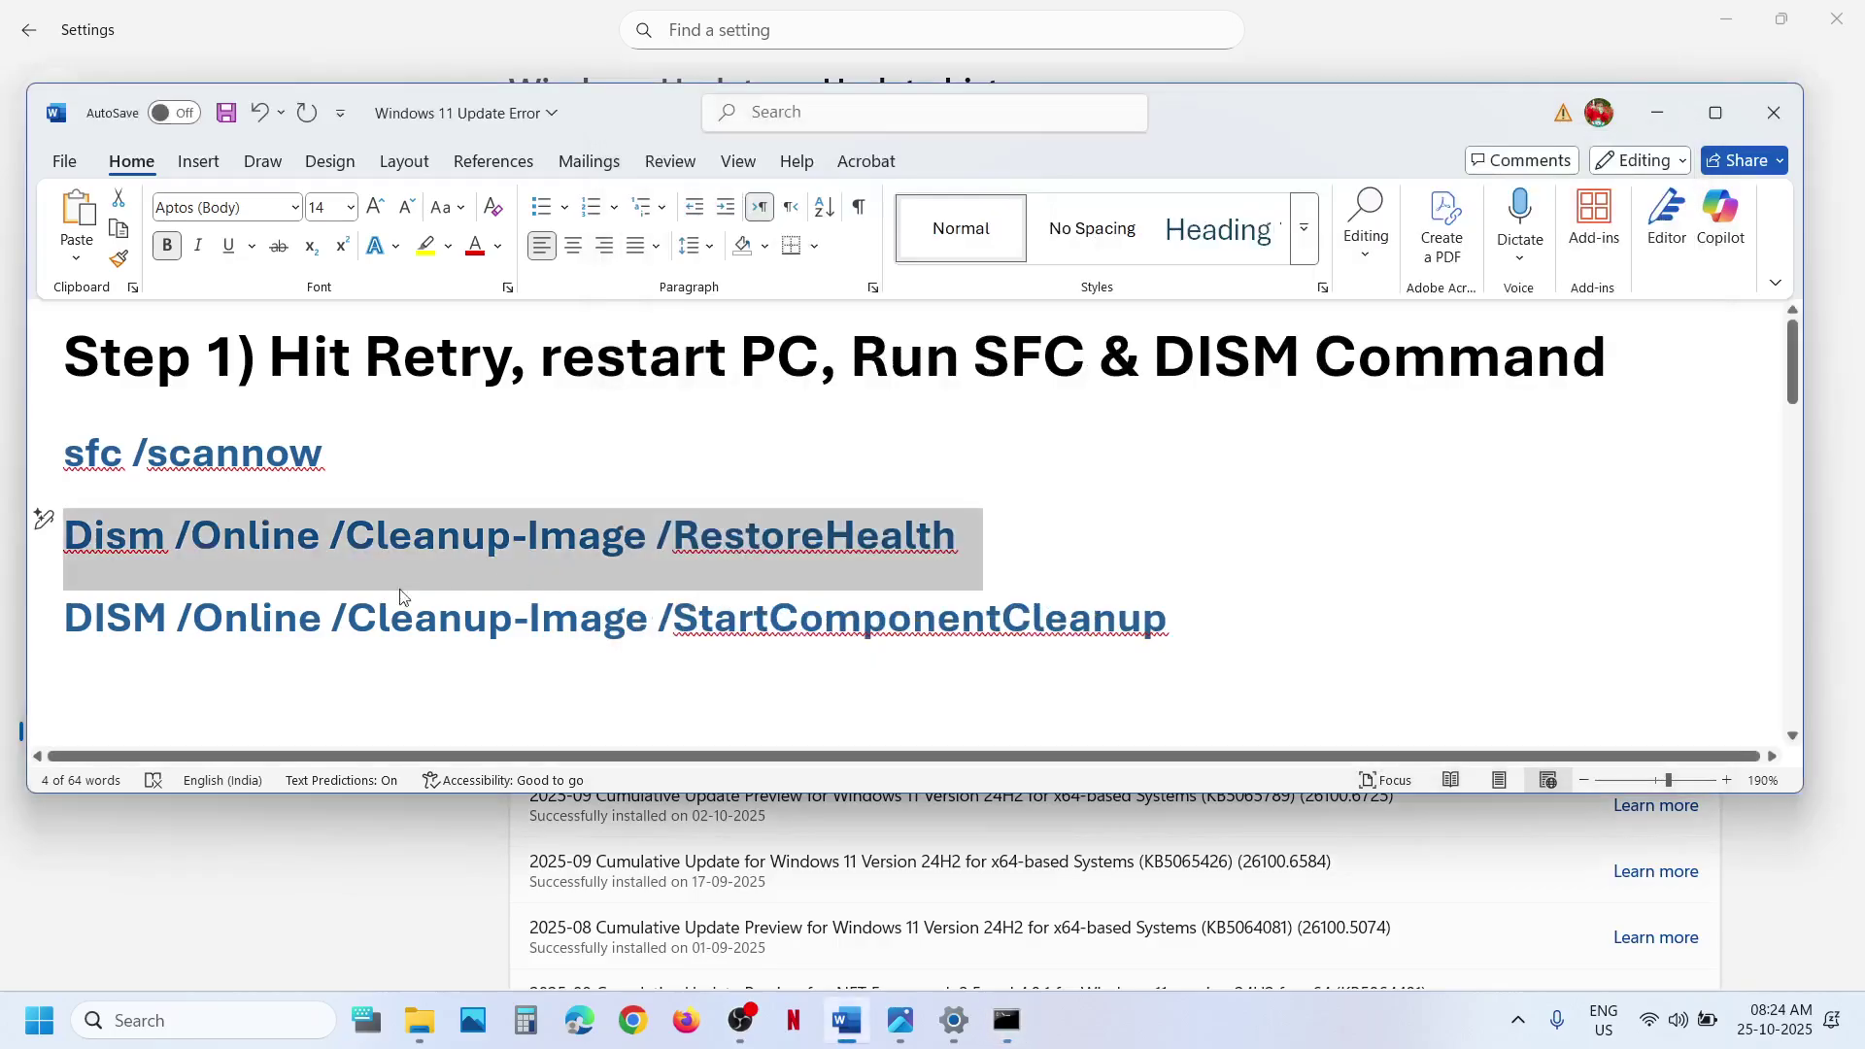
key("alt+Tab")
key("alt+Tab")
triple_click(554, 621)
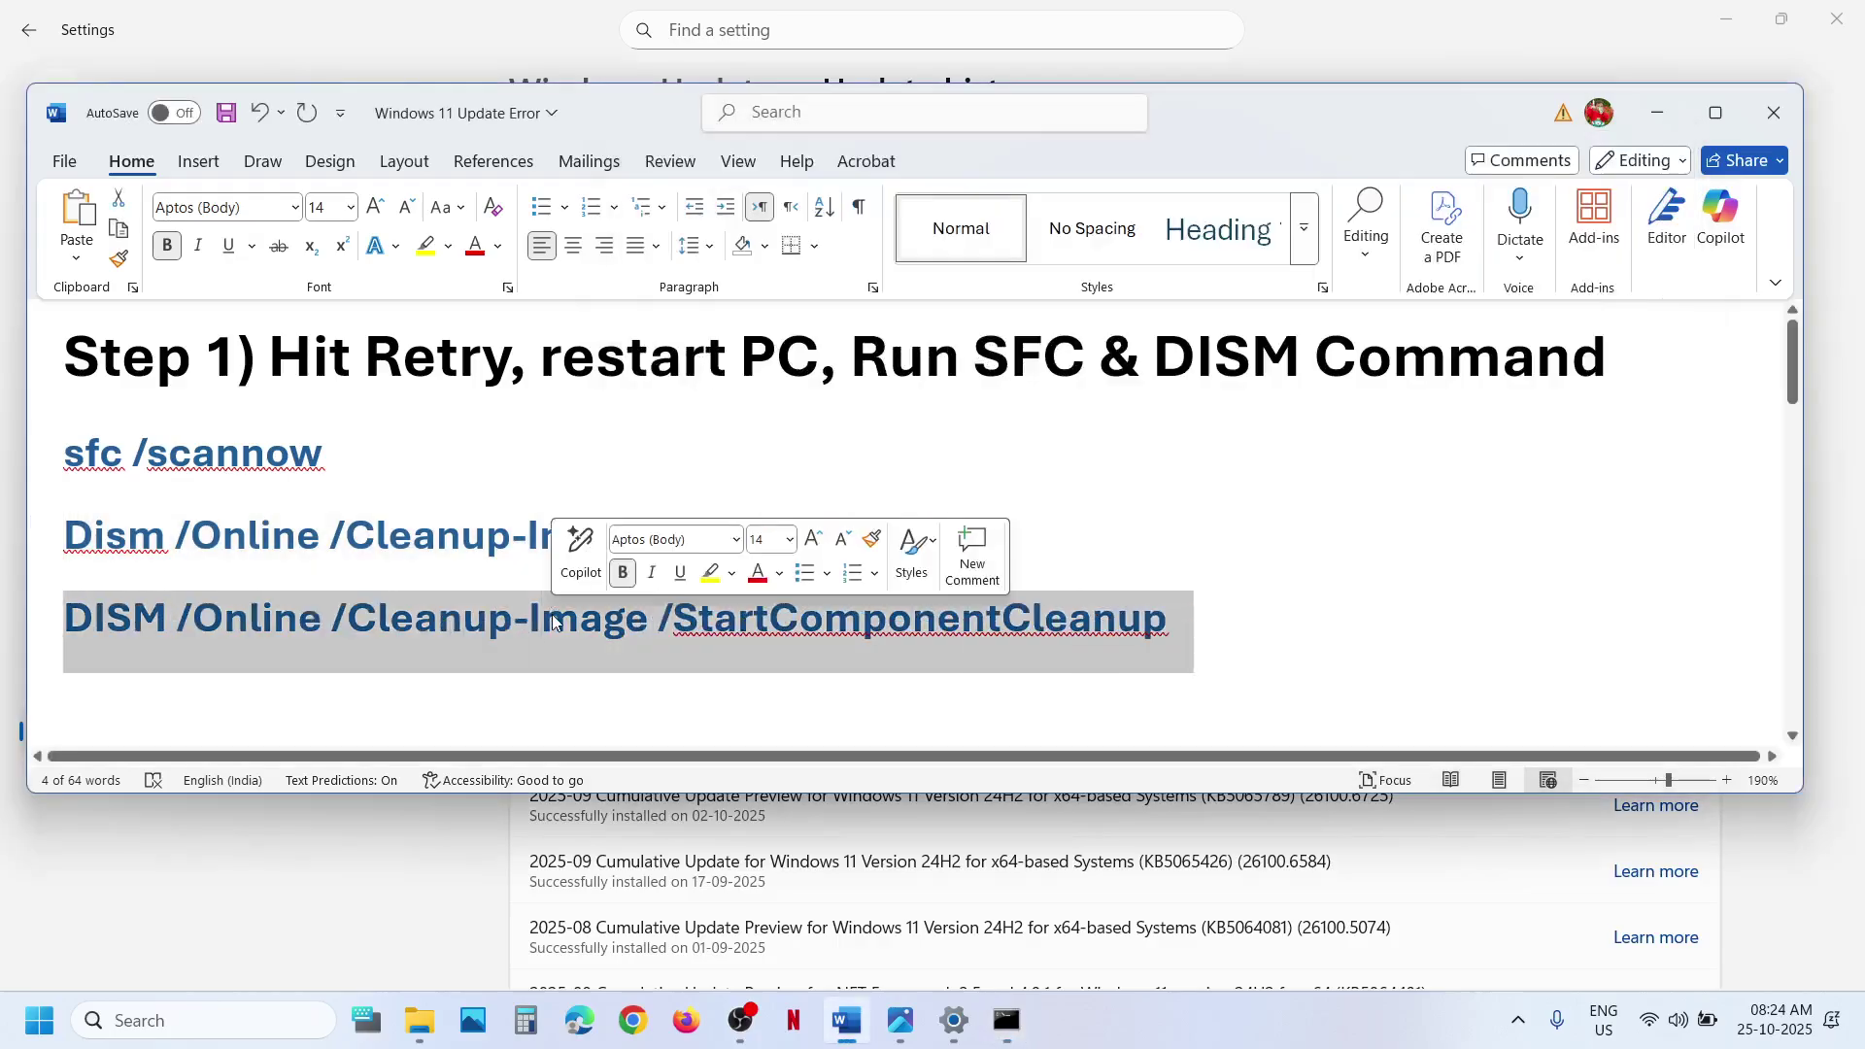
key("alt+Tab")
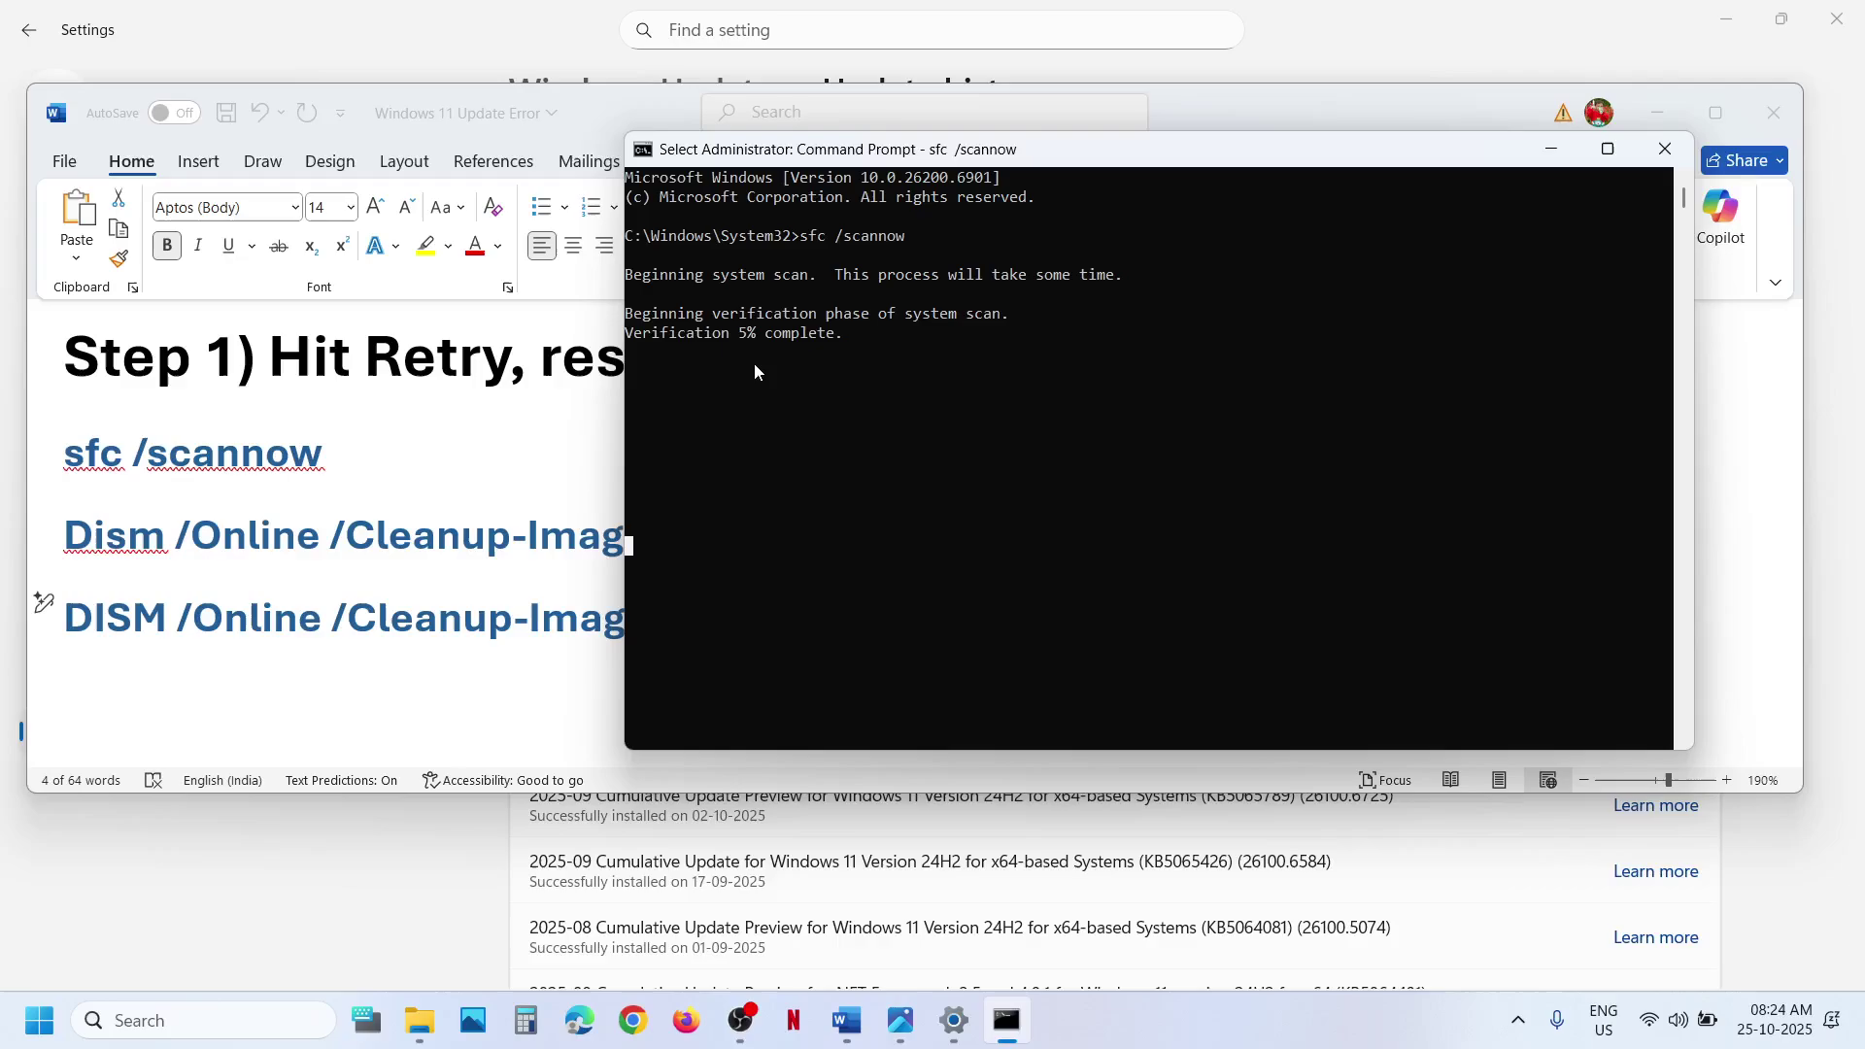
key("alt+Tab")
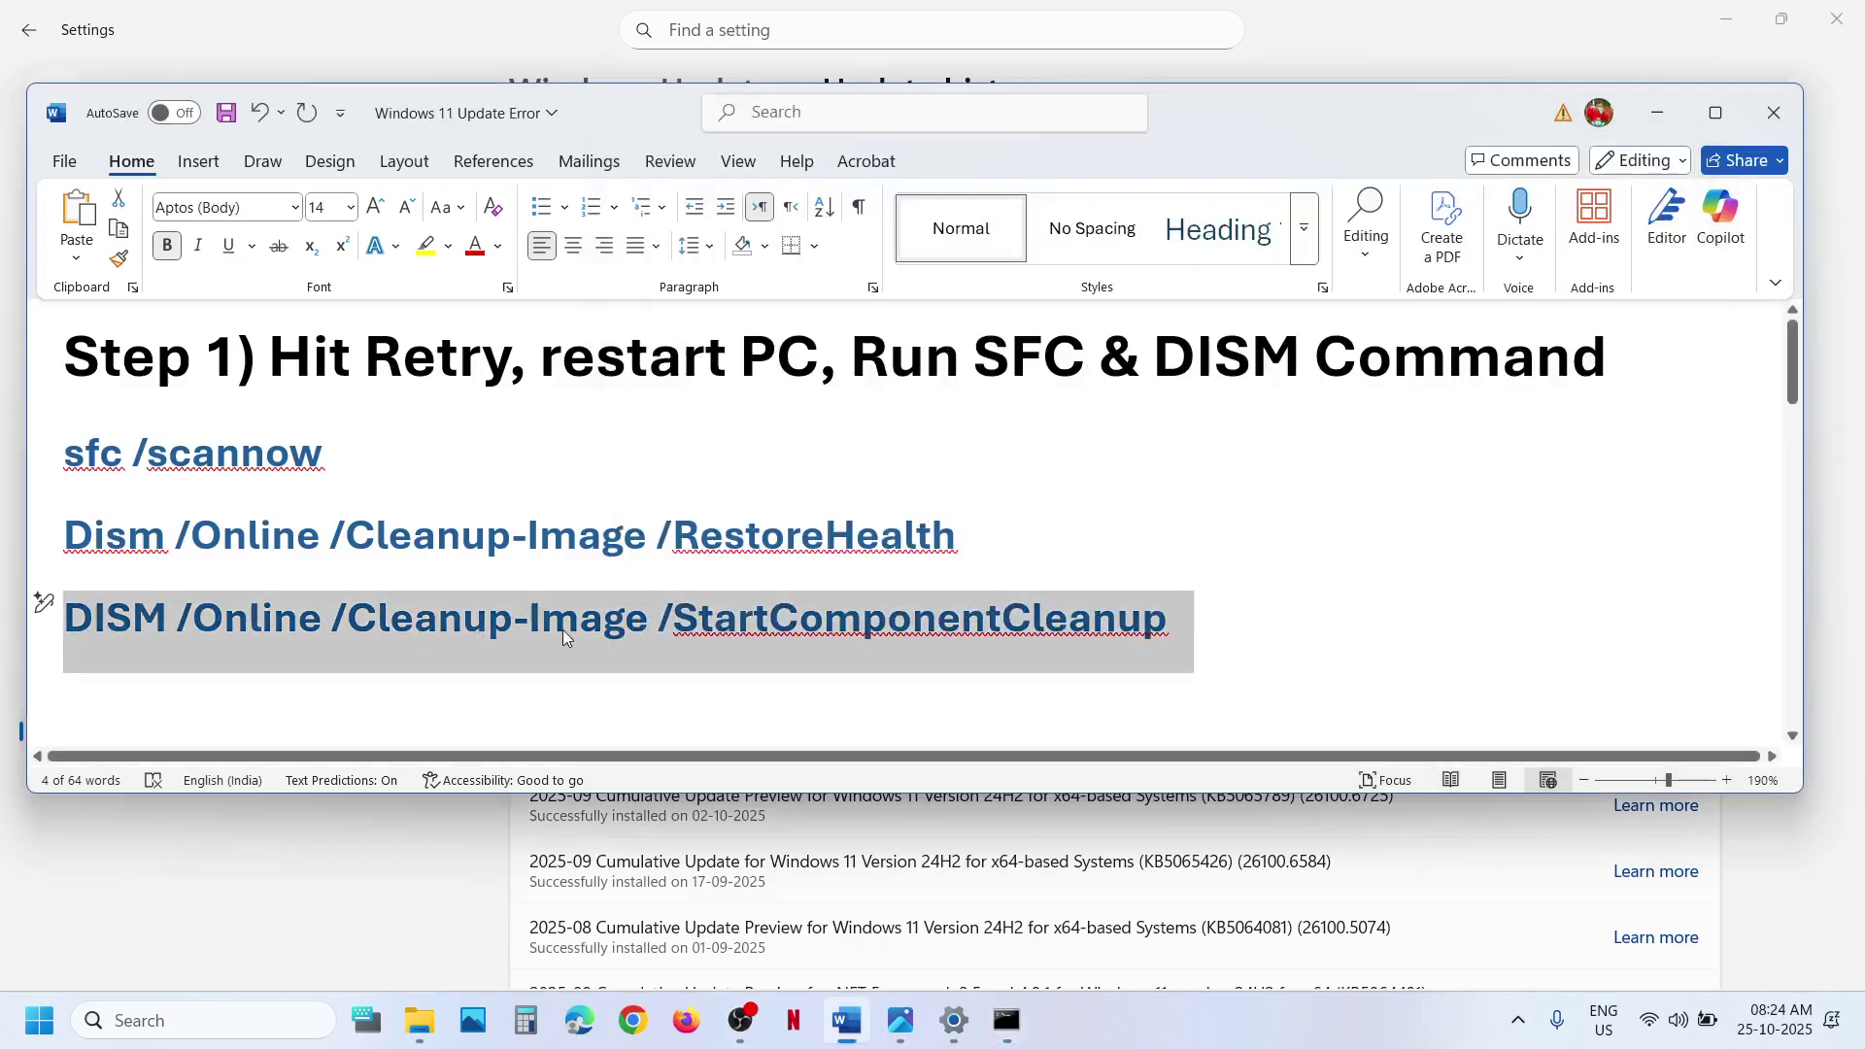
key("alt+Tab")
key("alt+Tab")
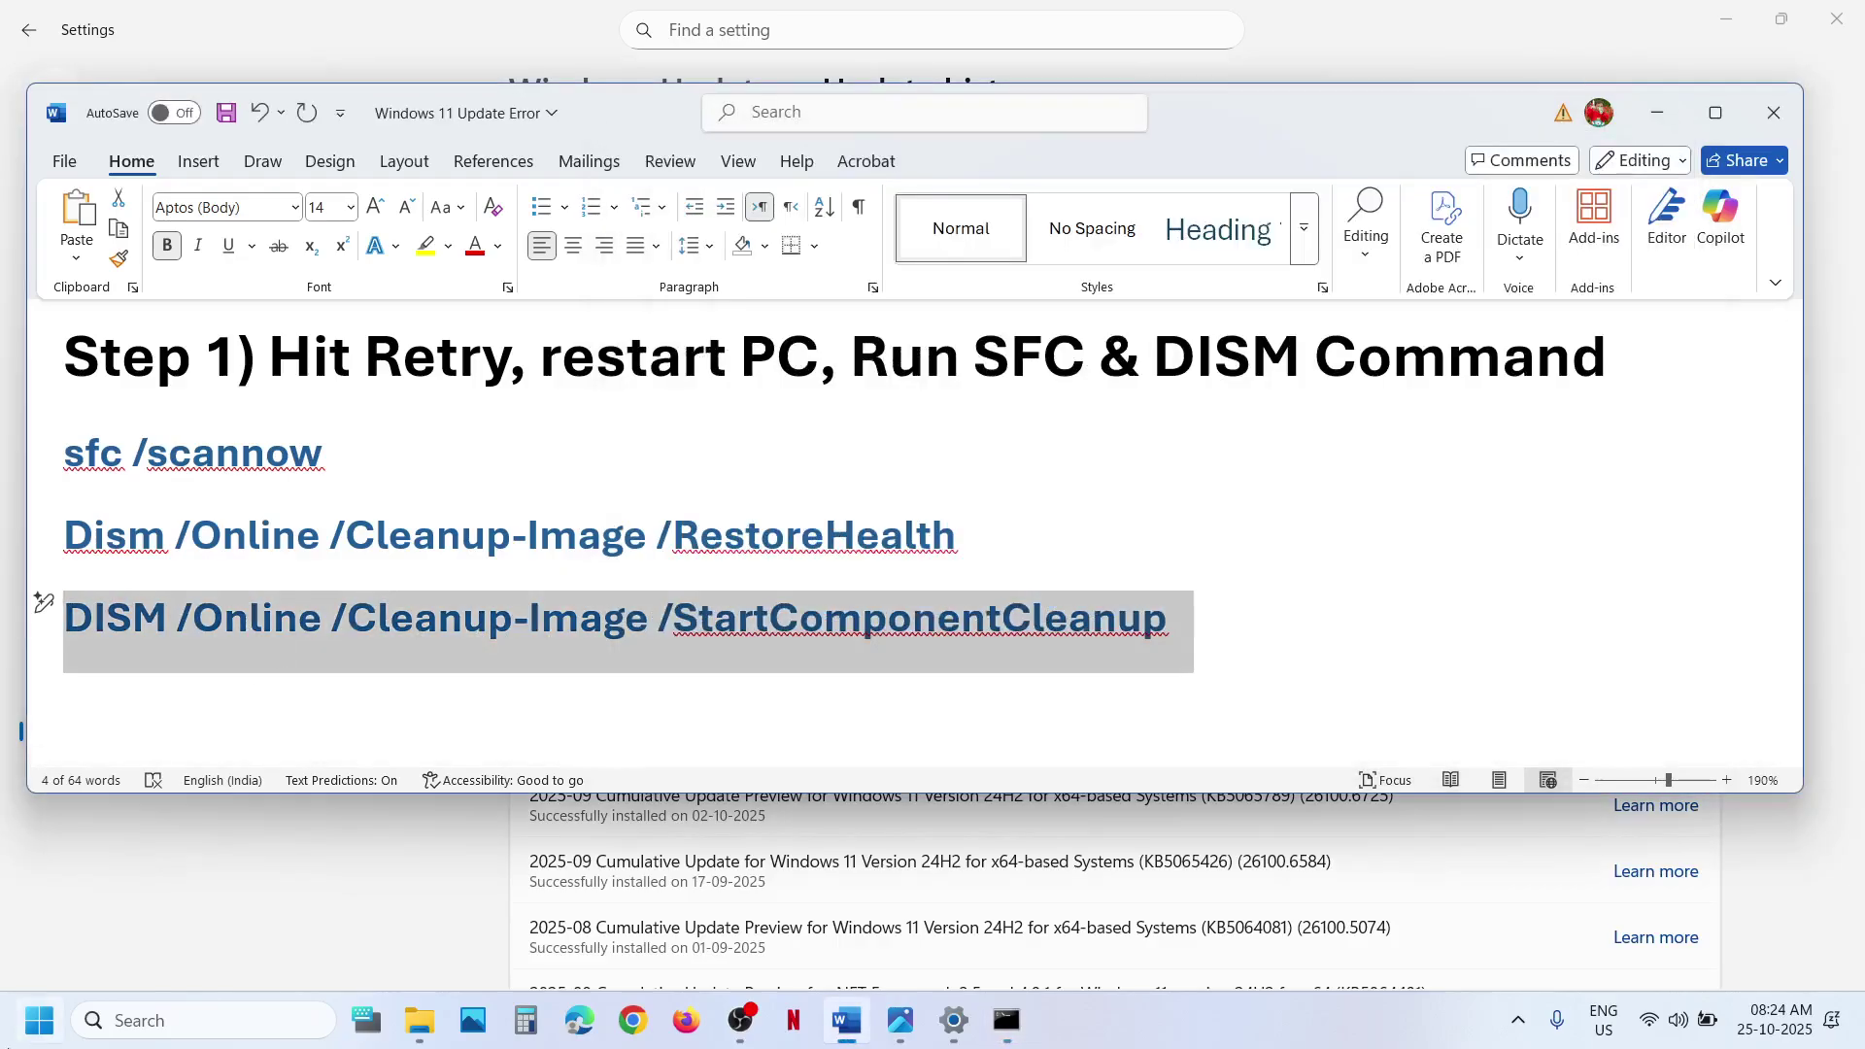
Check the power options without restarting, then scroll the notes down to Step 2
key("super")
left_click(706, 936)
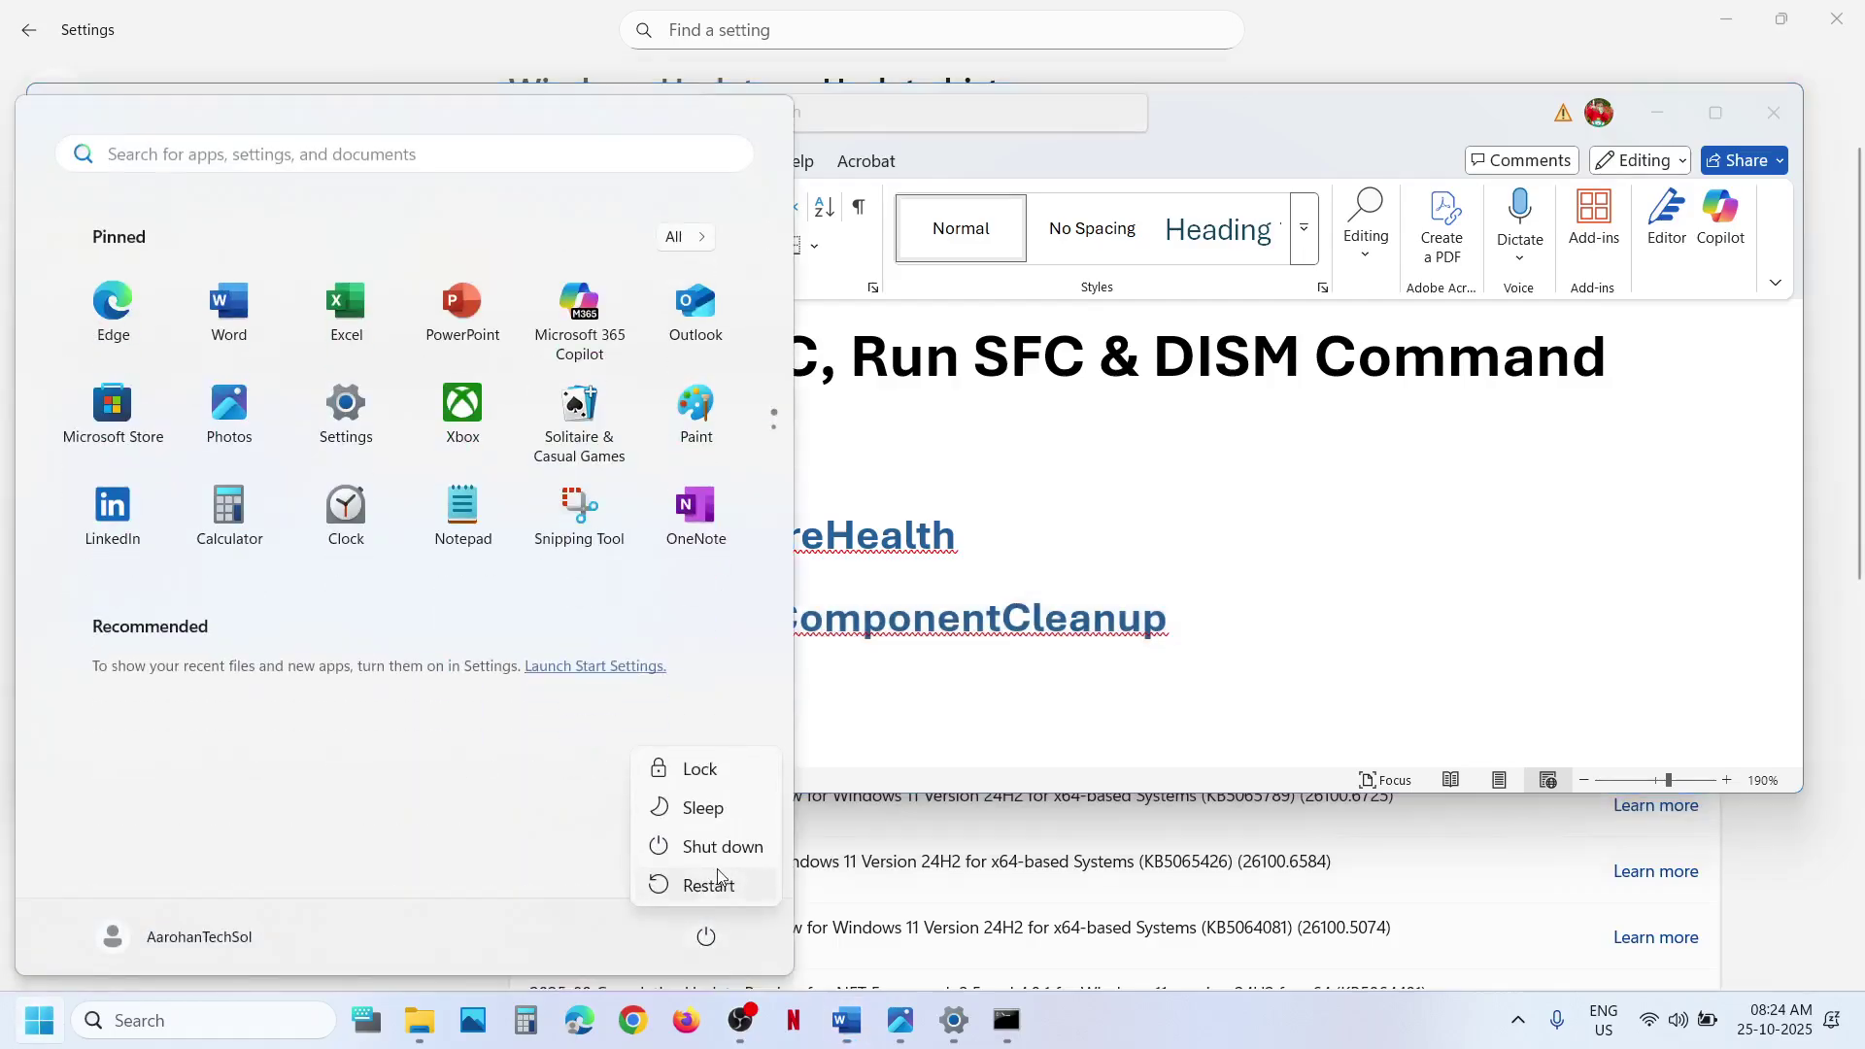
key("Escape")
key("Escape")
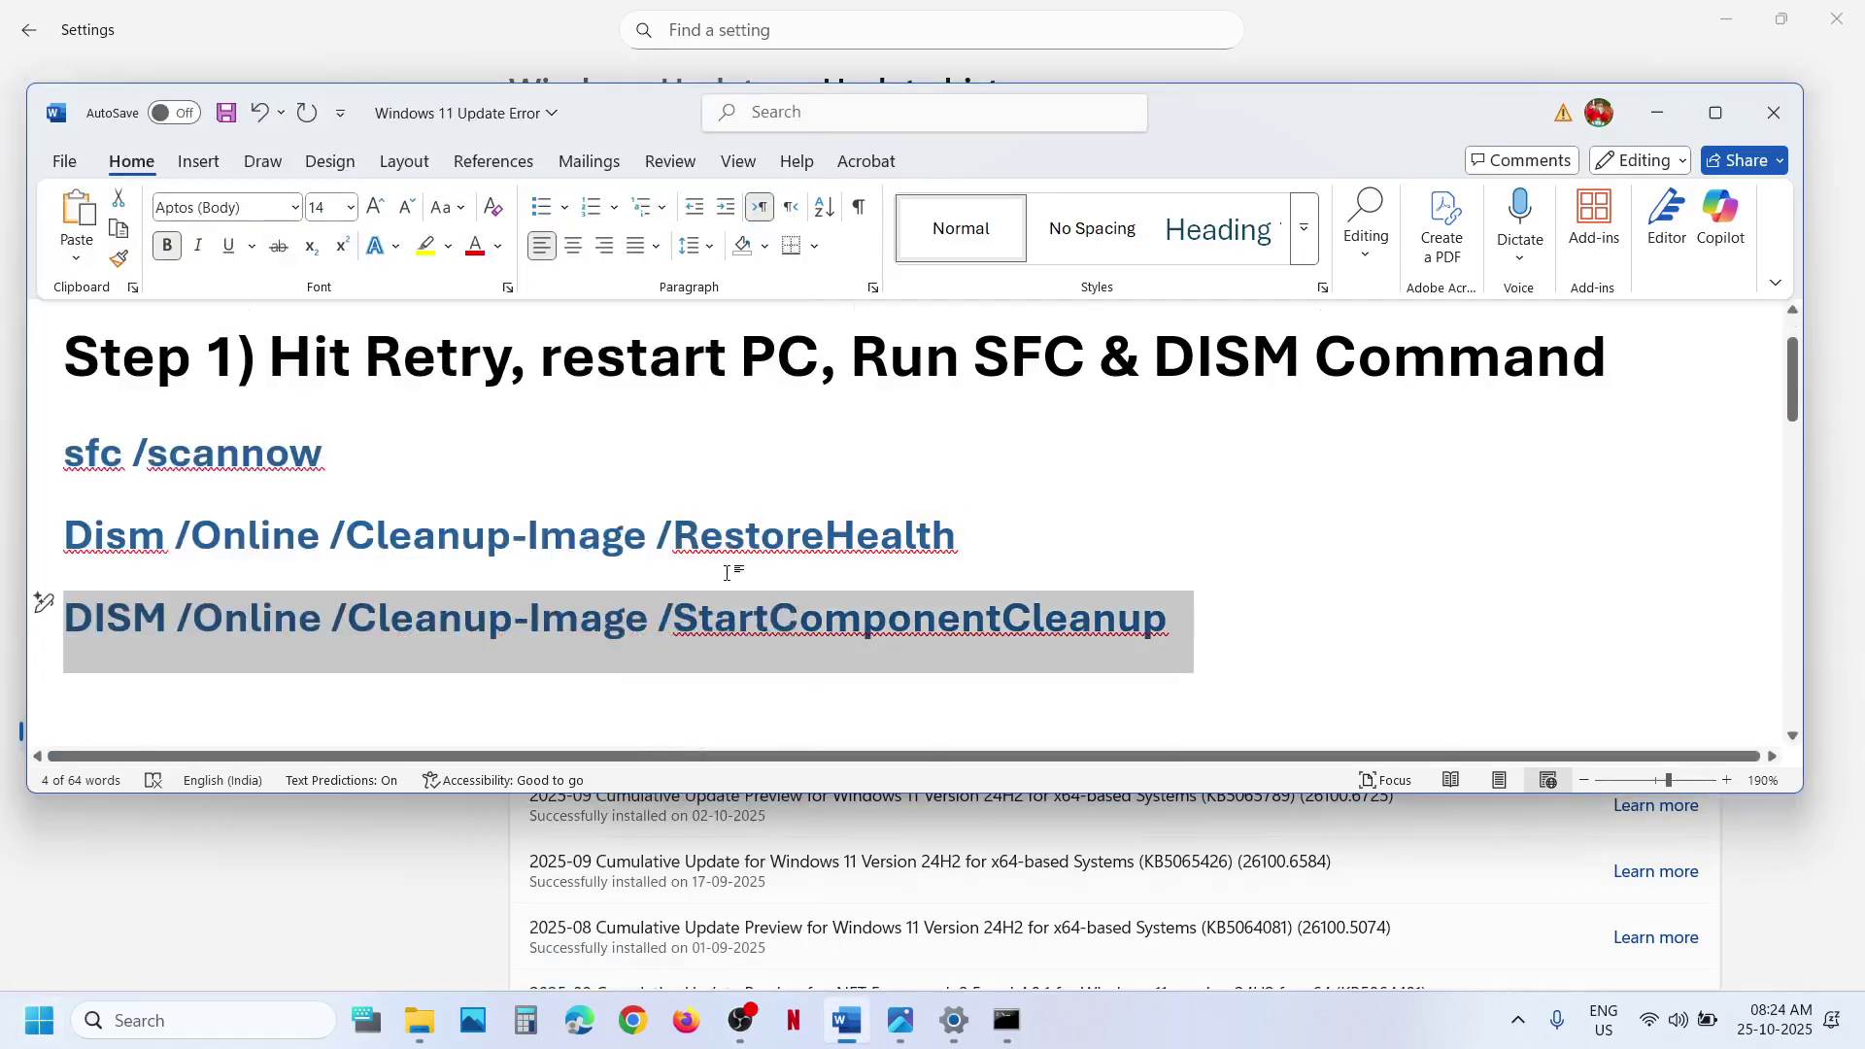
scroll(727, 573, "down", 3)
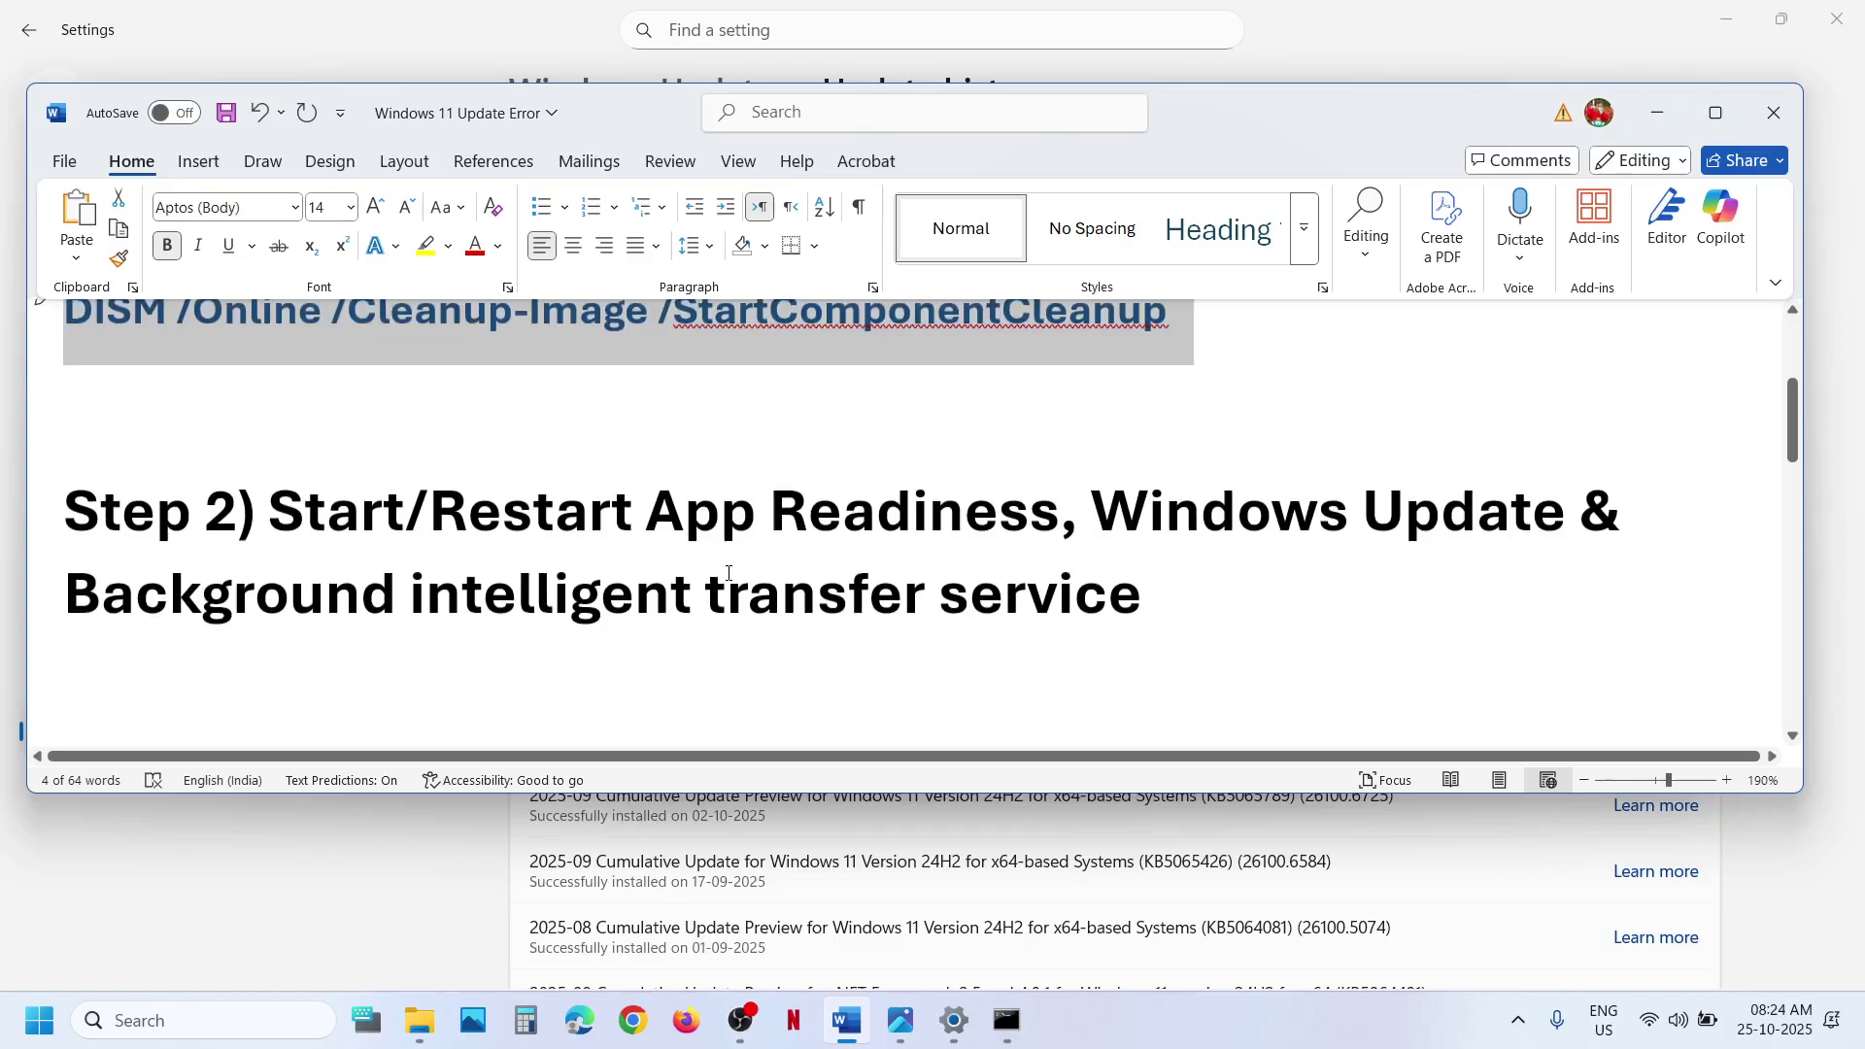
Open the Services console and locate the Windows Update service
left_click(146, 1016)
type("services")
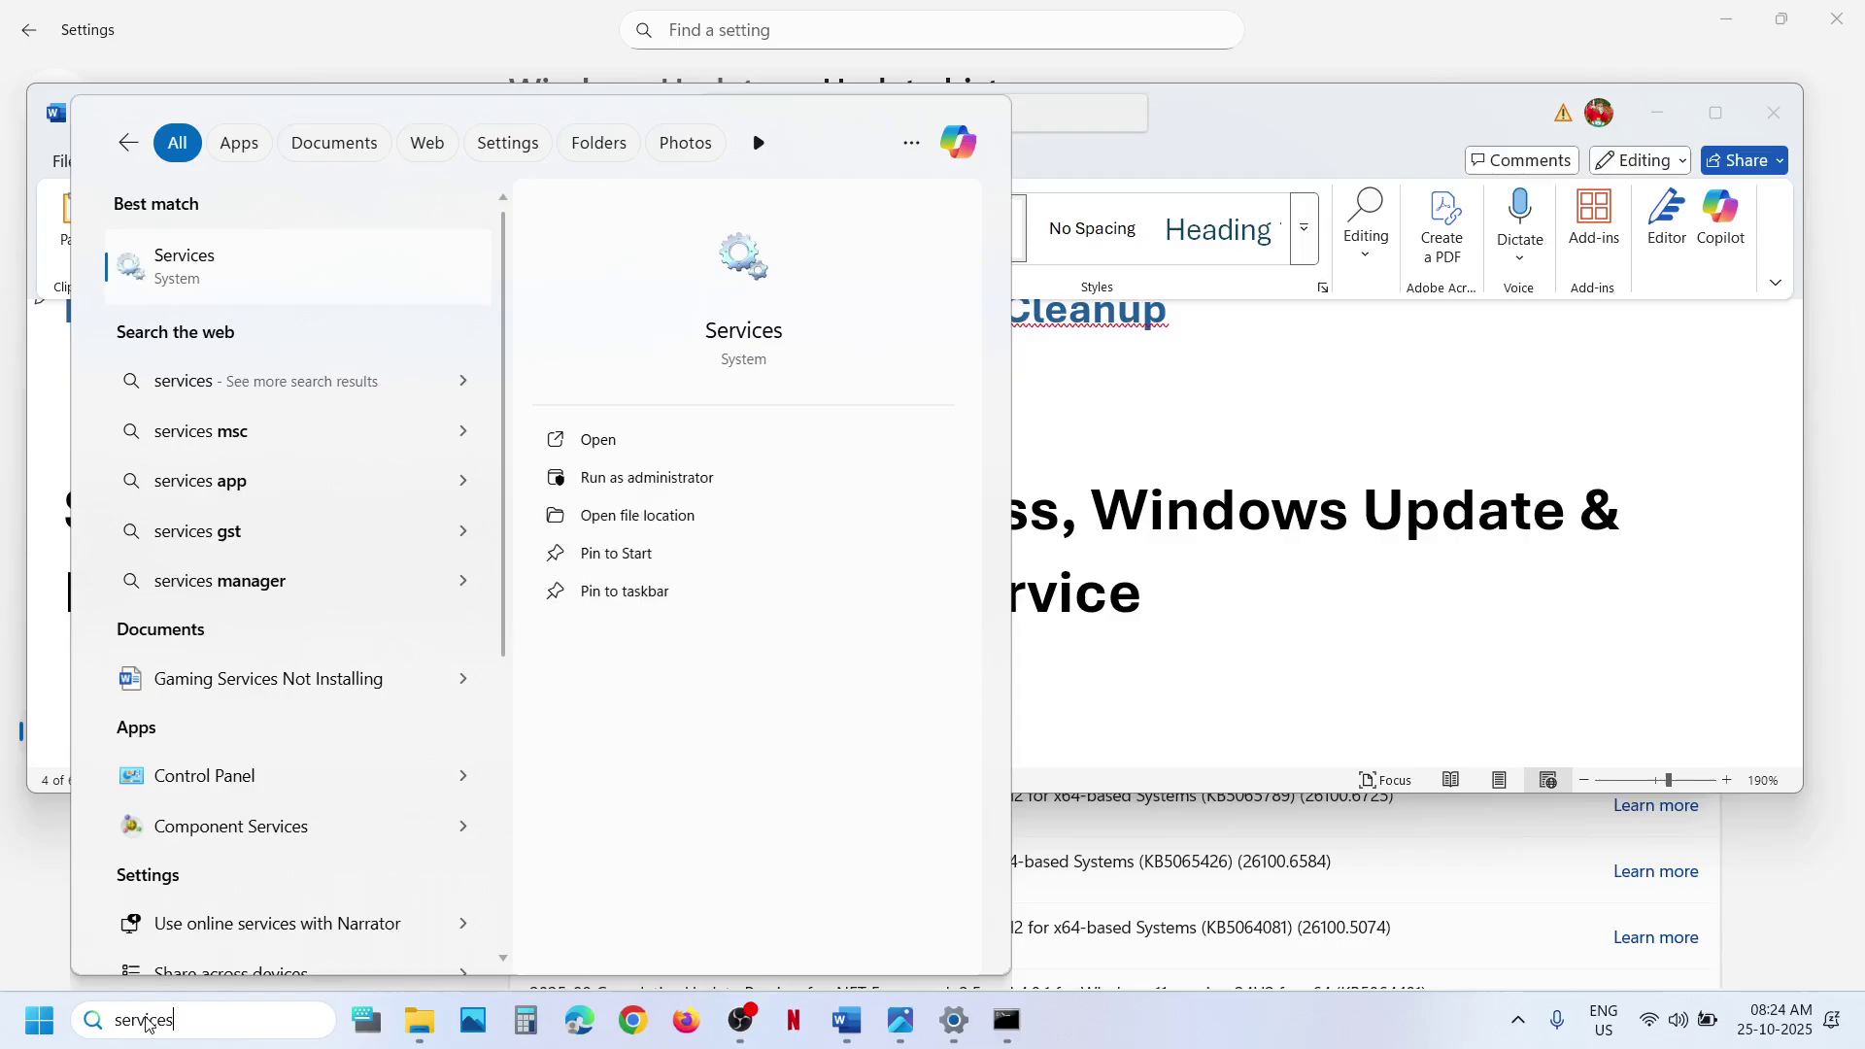
key("Return")
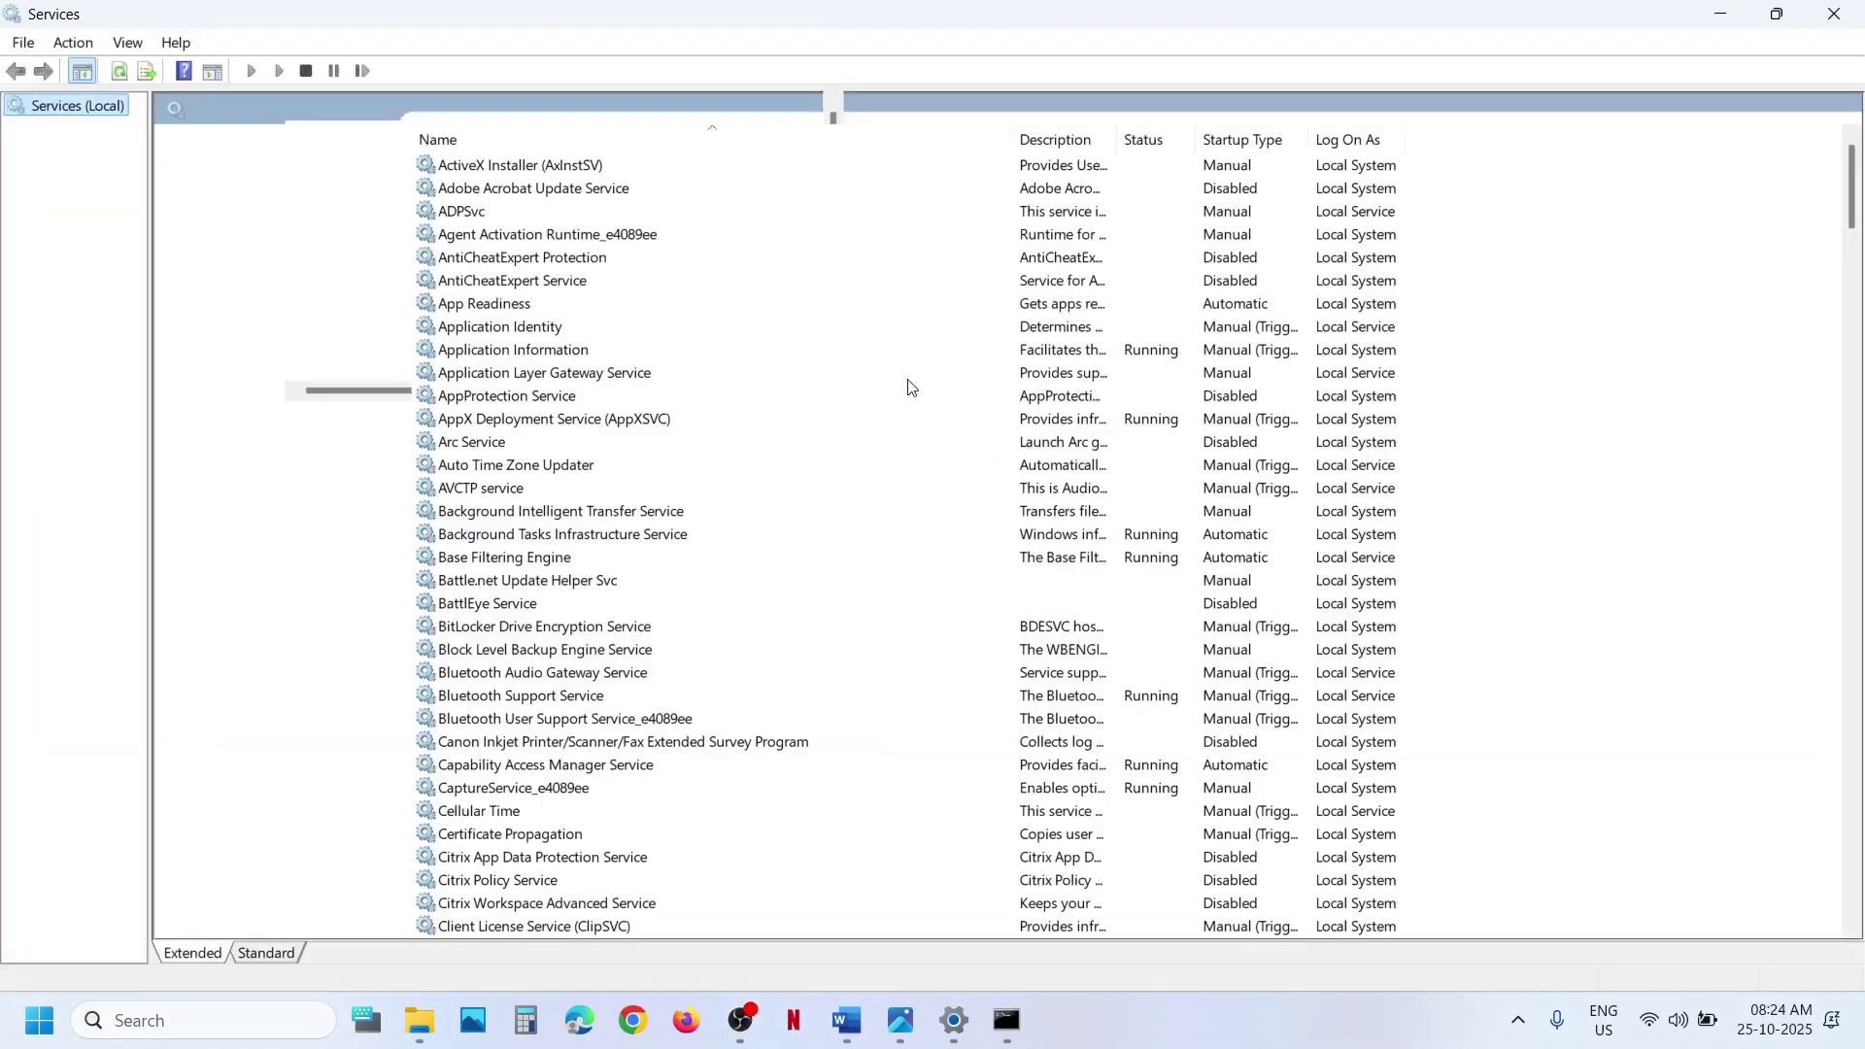
left_click(529, 565)
scroll(530, 565, "down", 15)
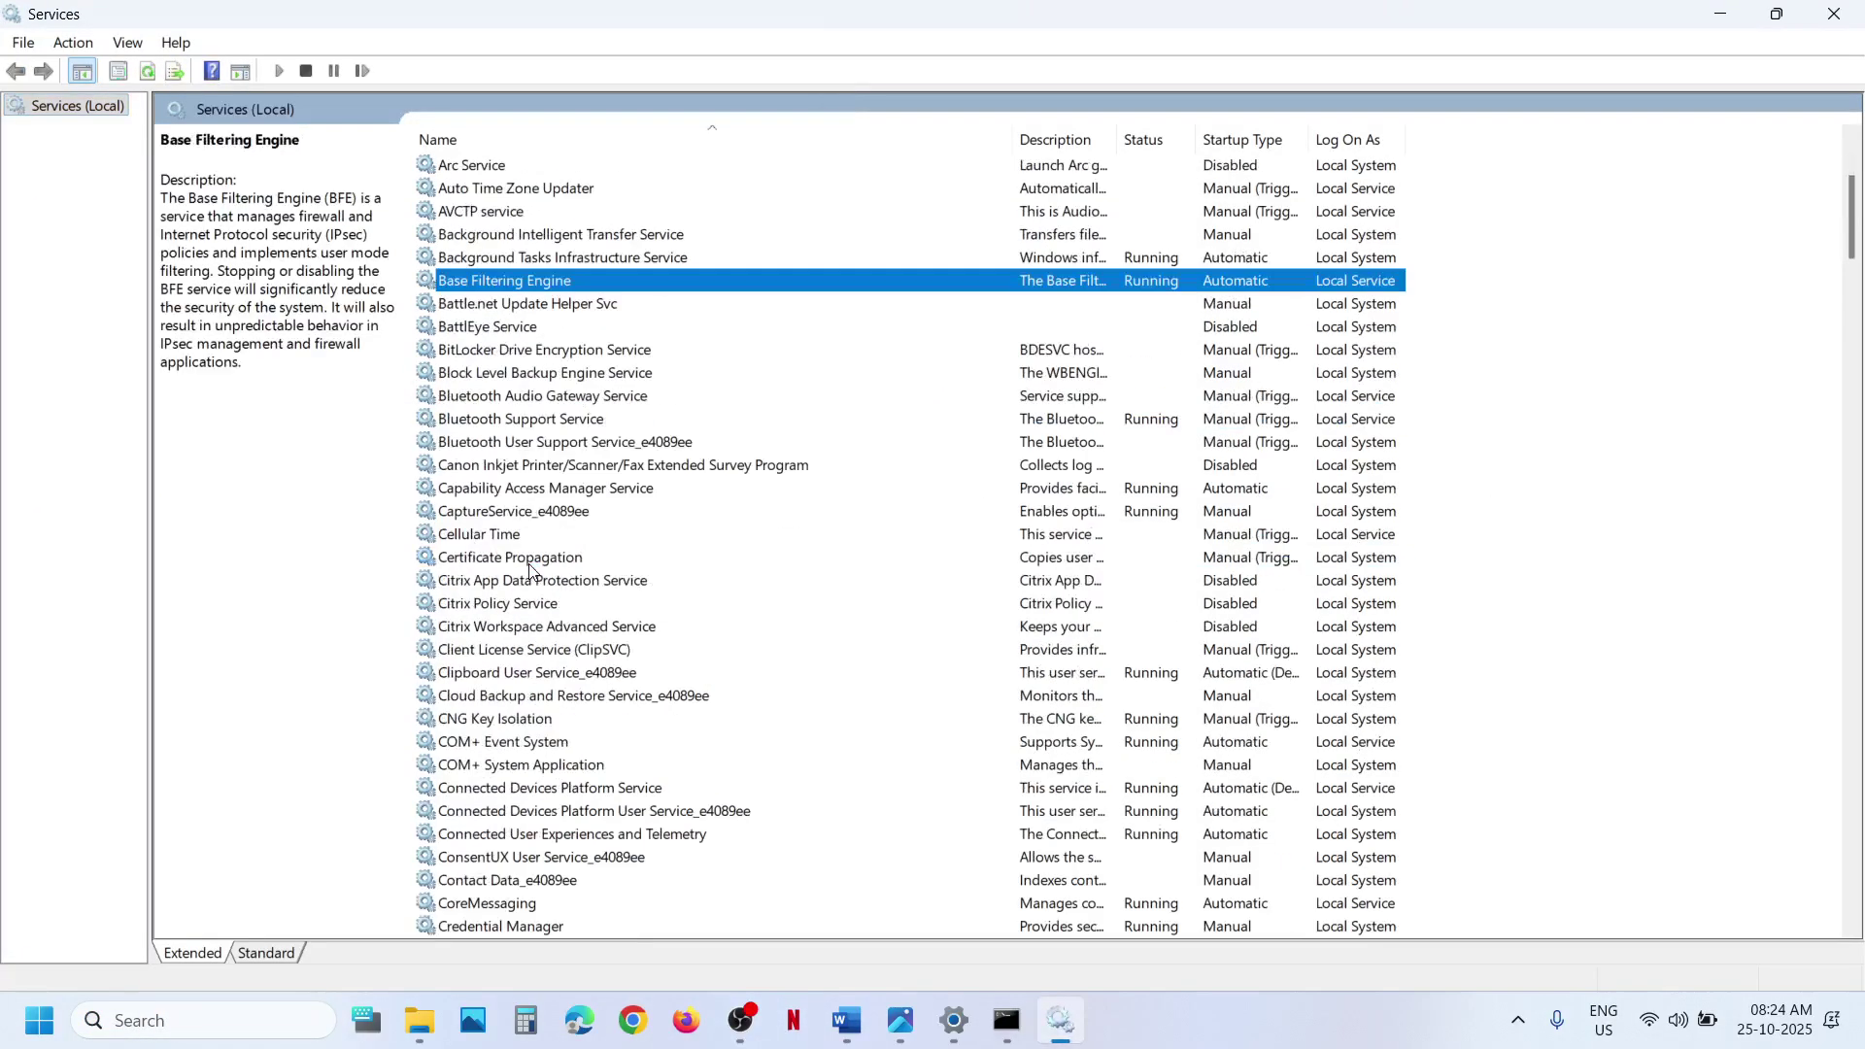
left_click(529, 566)
scroll(564, 563, "down", 20)
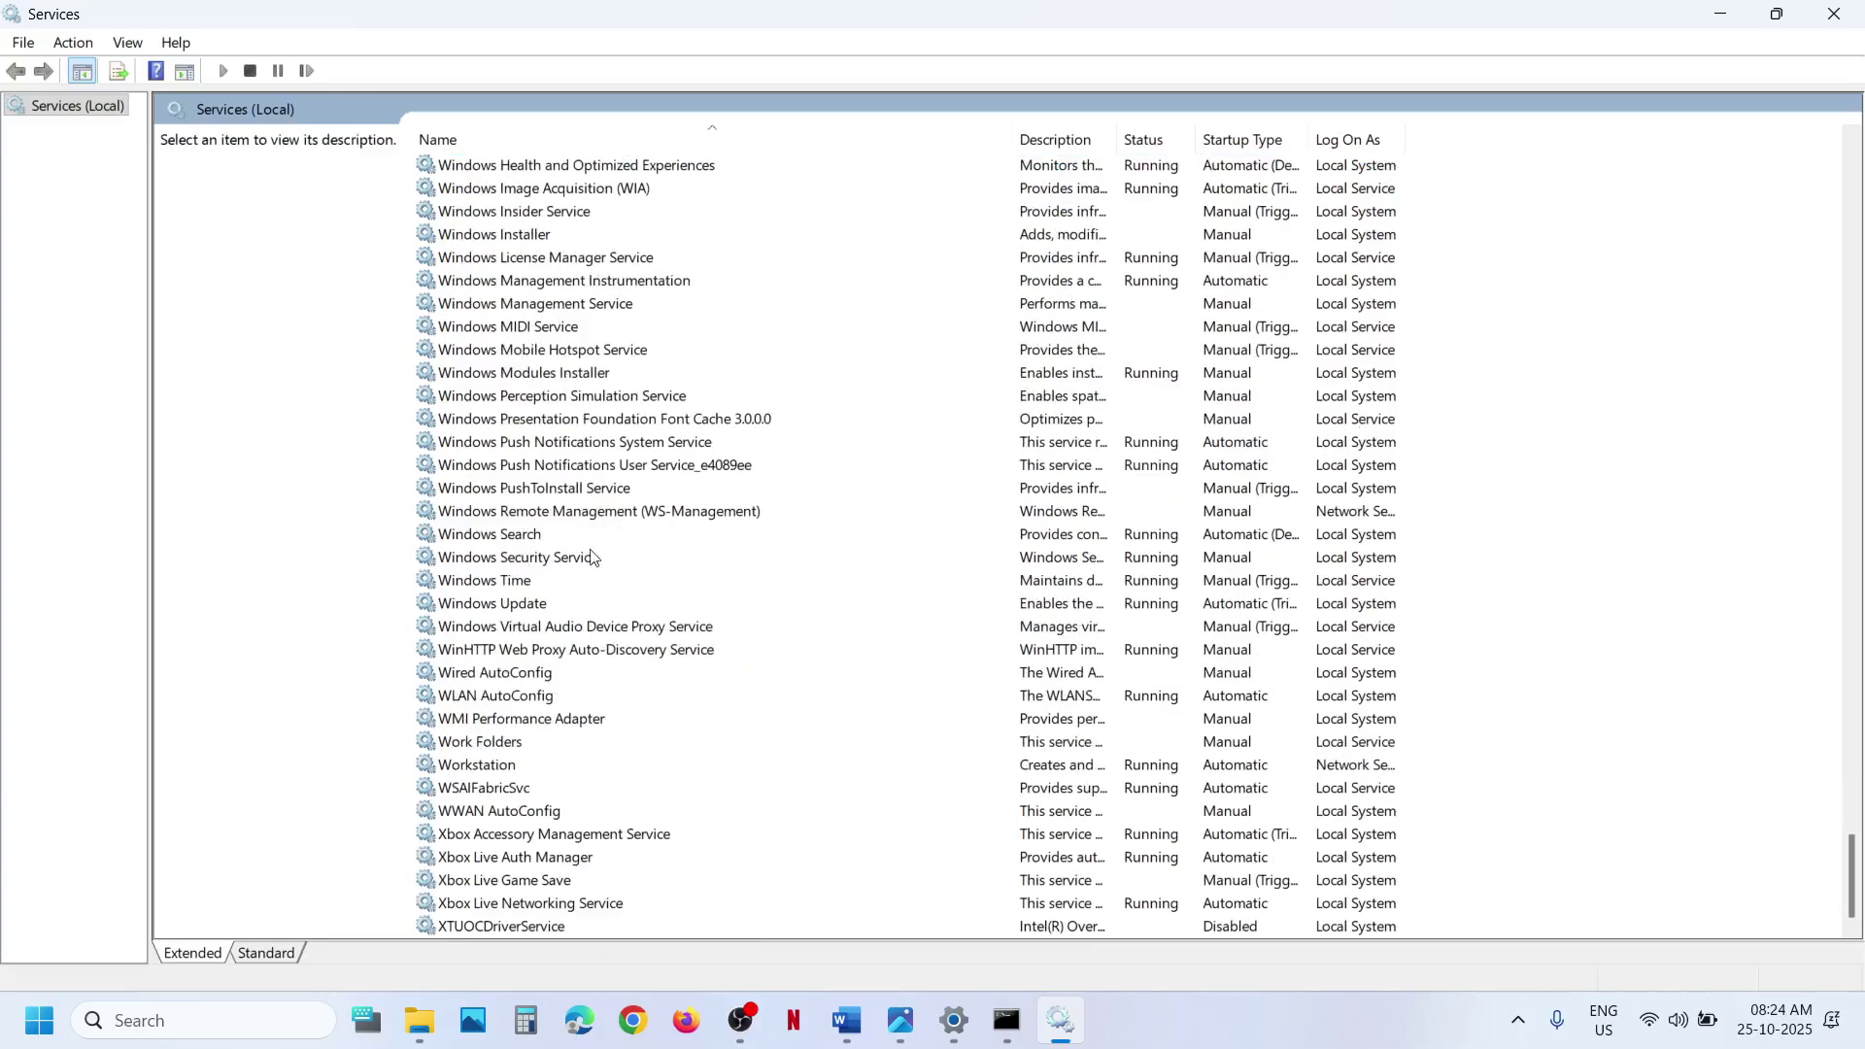
left_click(526, 606)
Confirm Automatic startup in Windows Update properties, save, then restart the service
double_click(577, 610)
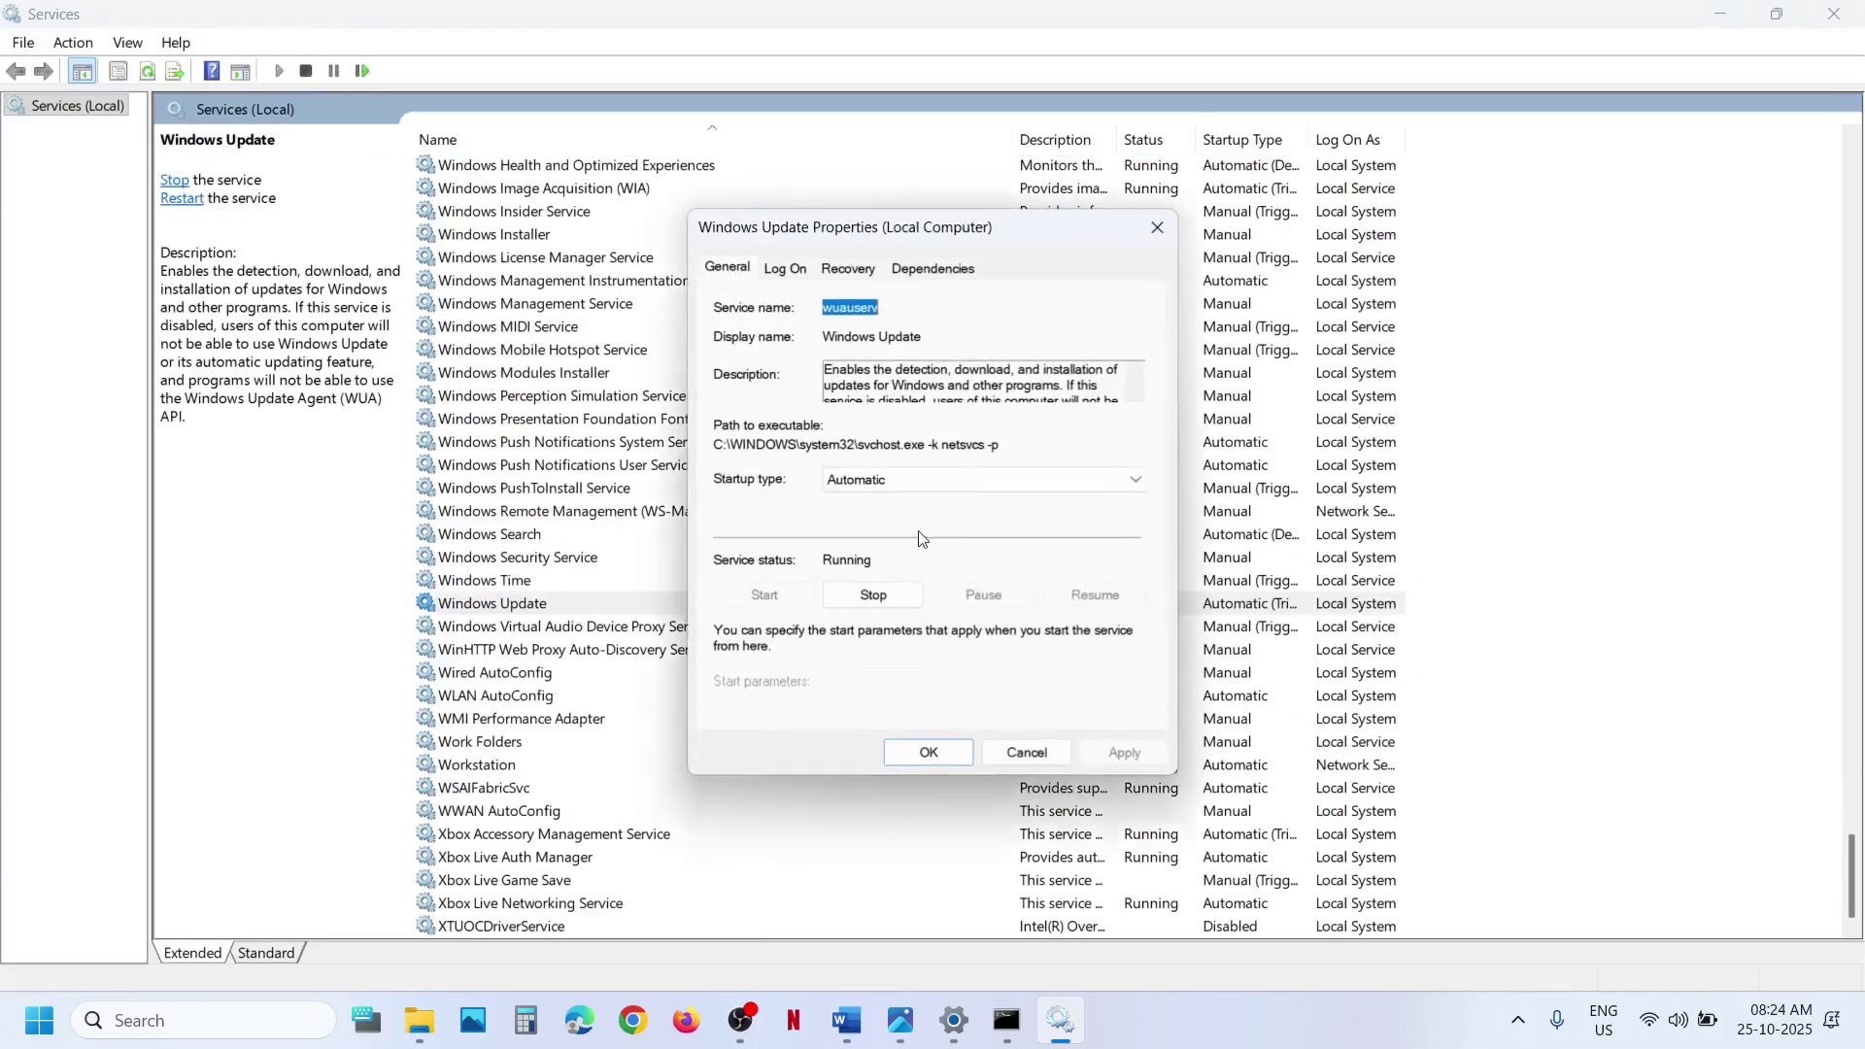
left_click(857, 482)
left_click(895, 523)
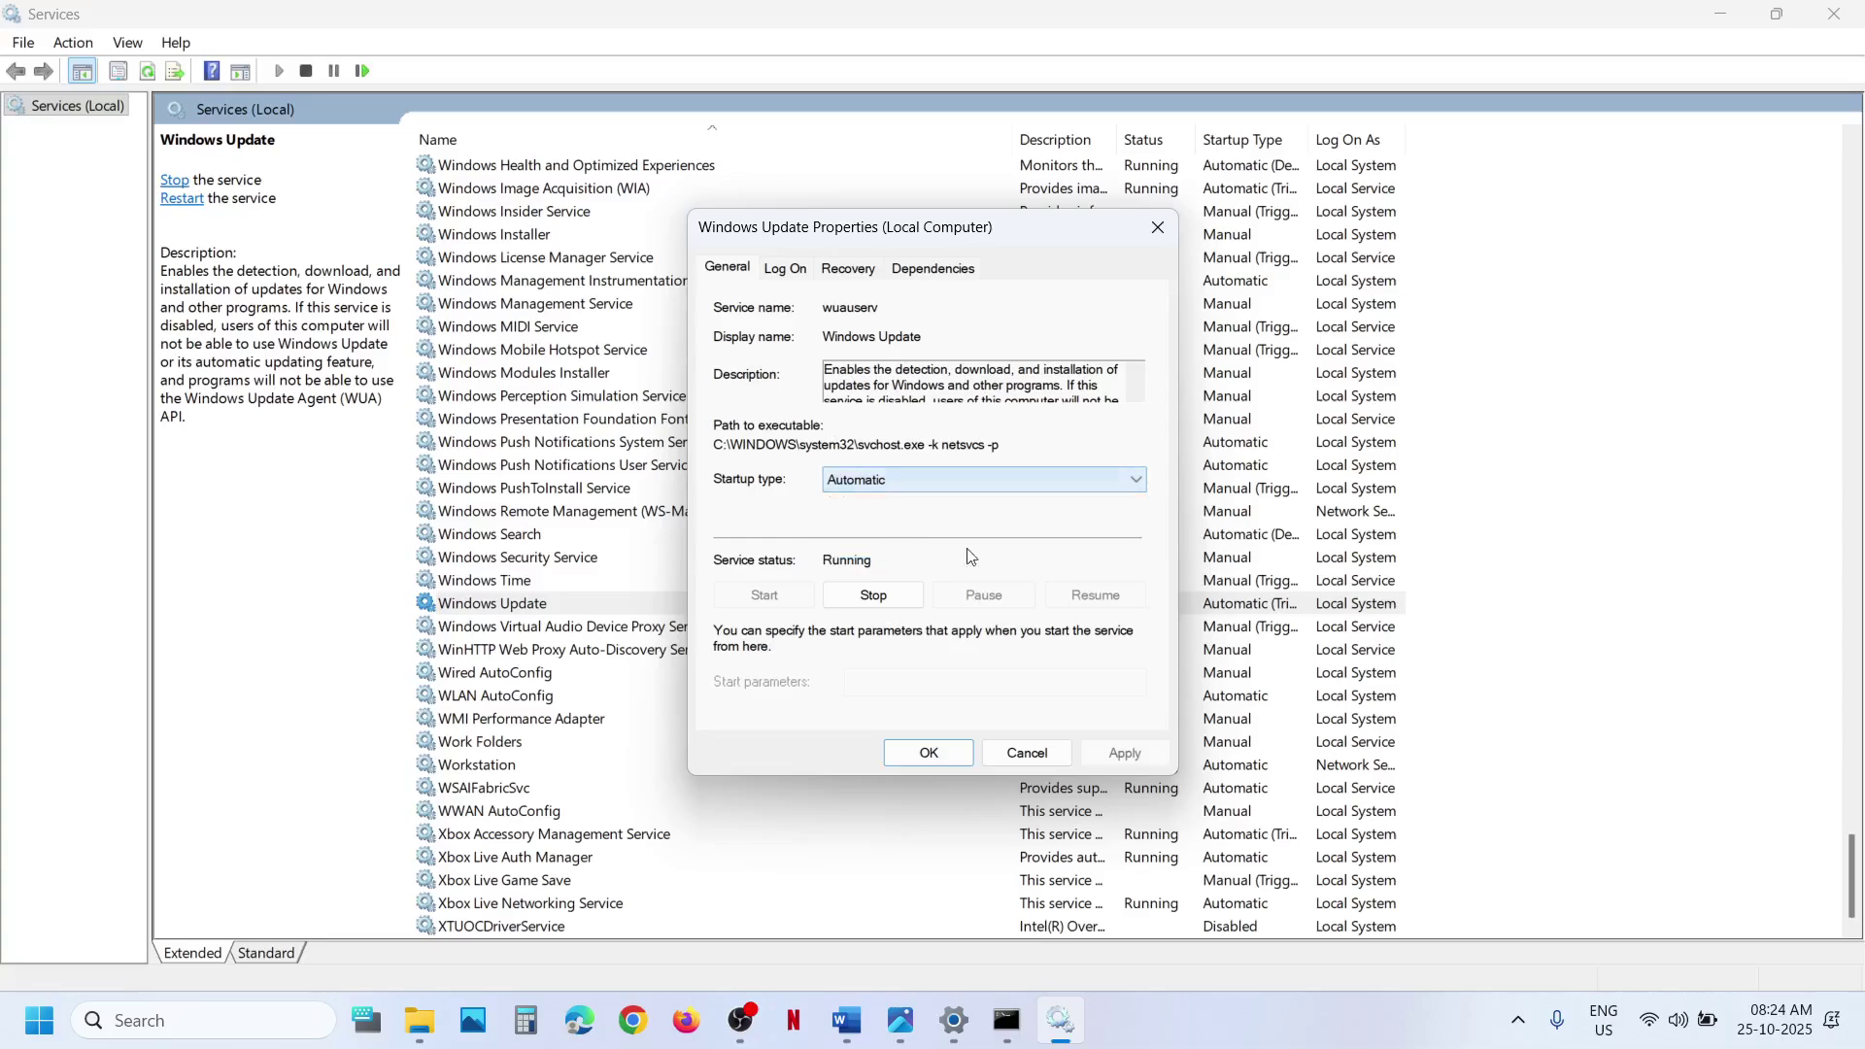
key("Tab")
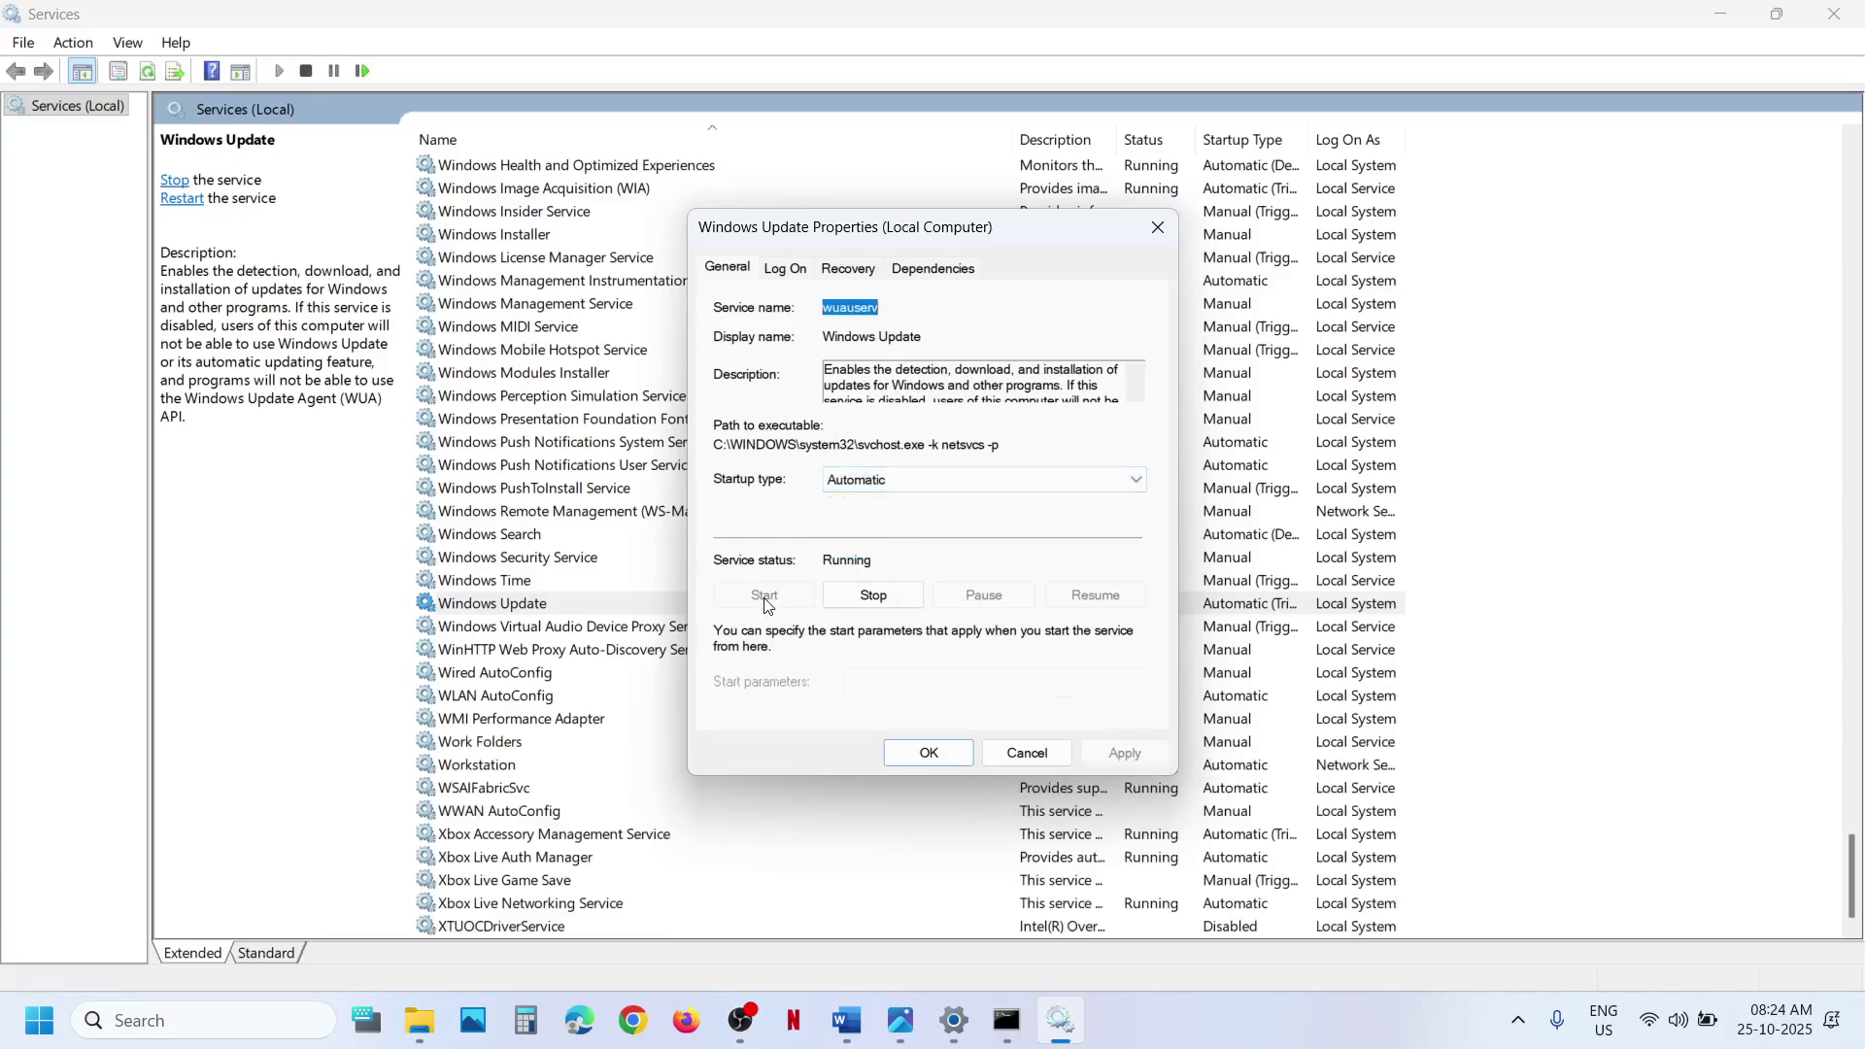
left_click(930, 754)
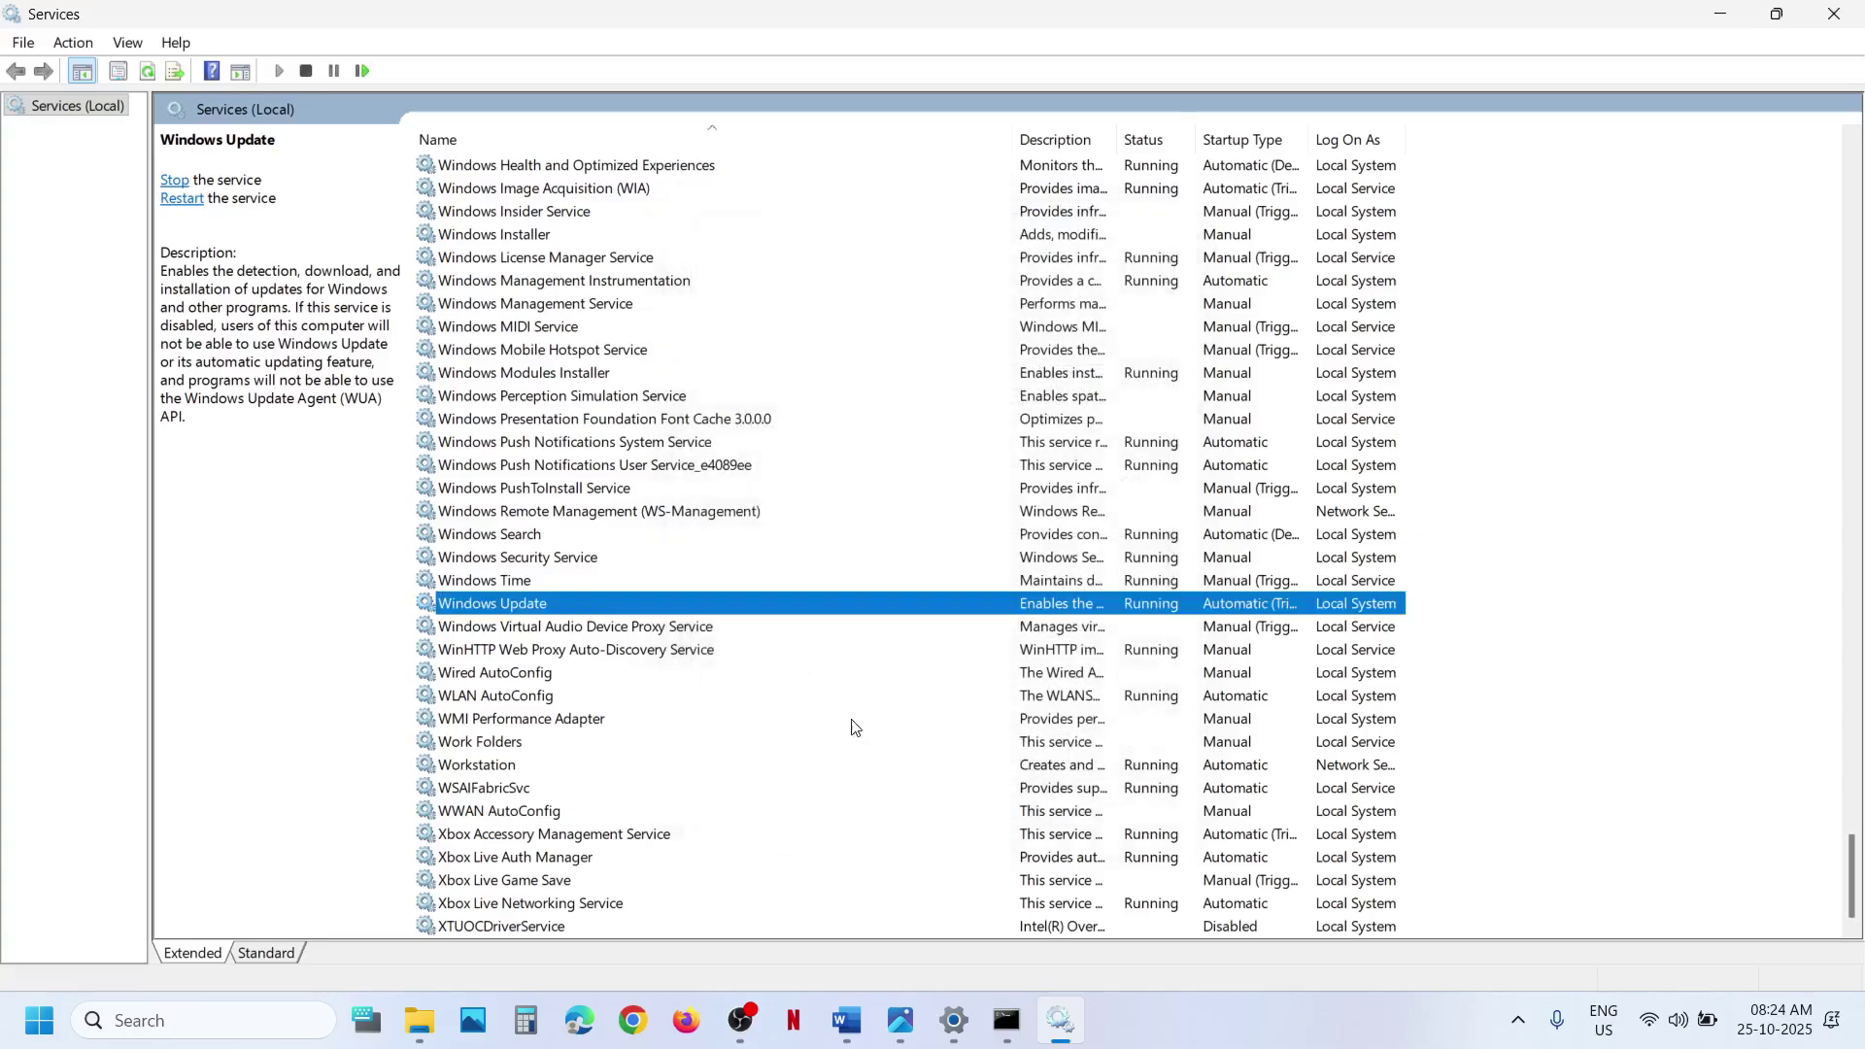
right_click(546, 607)
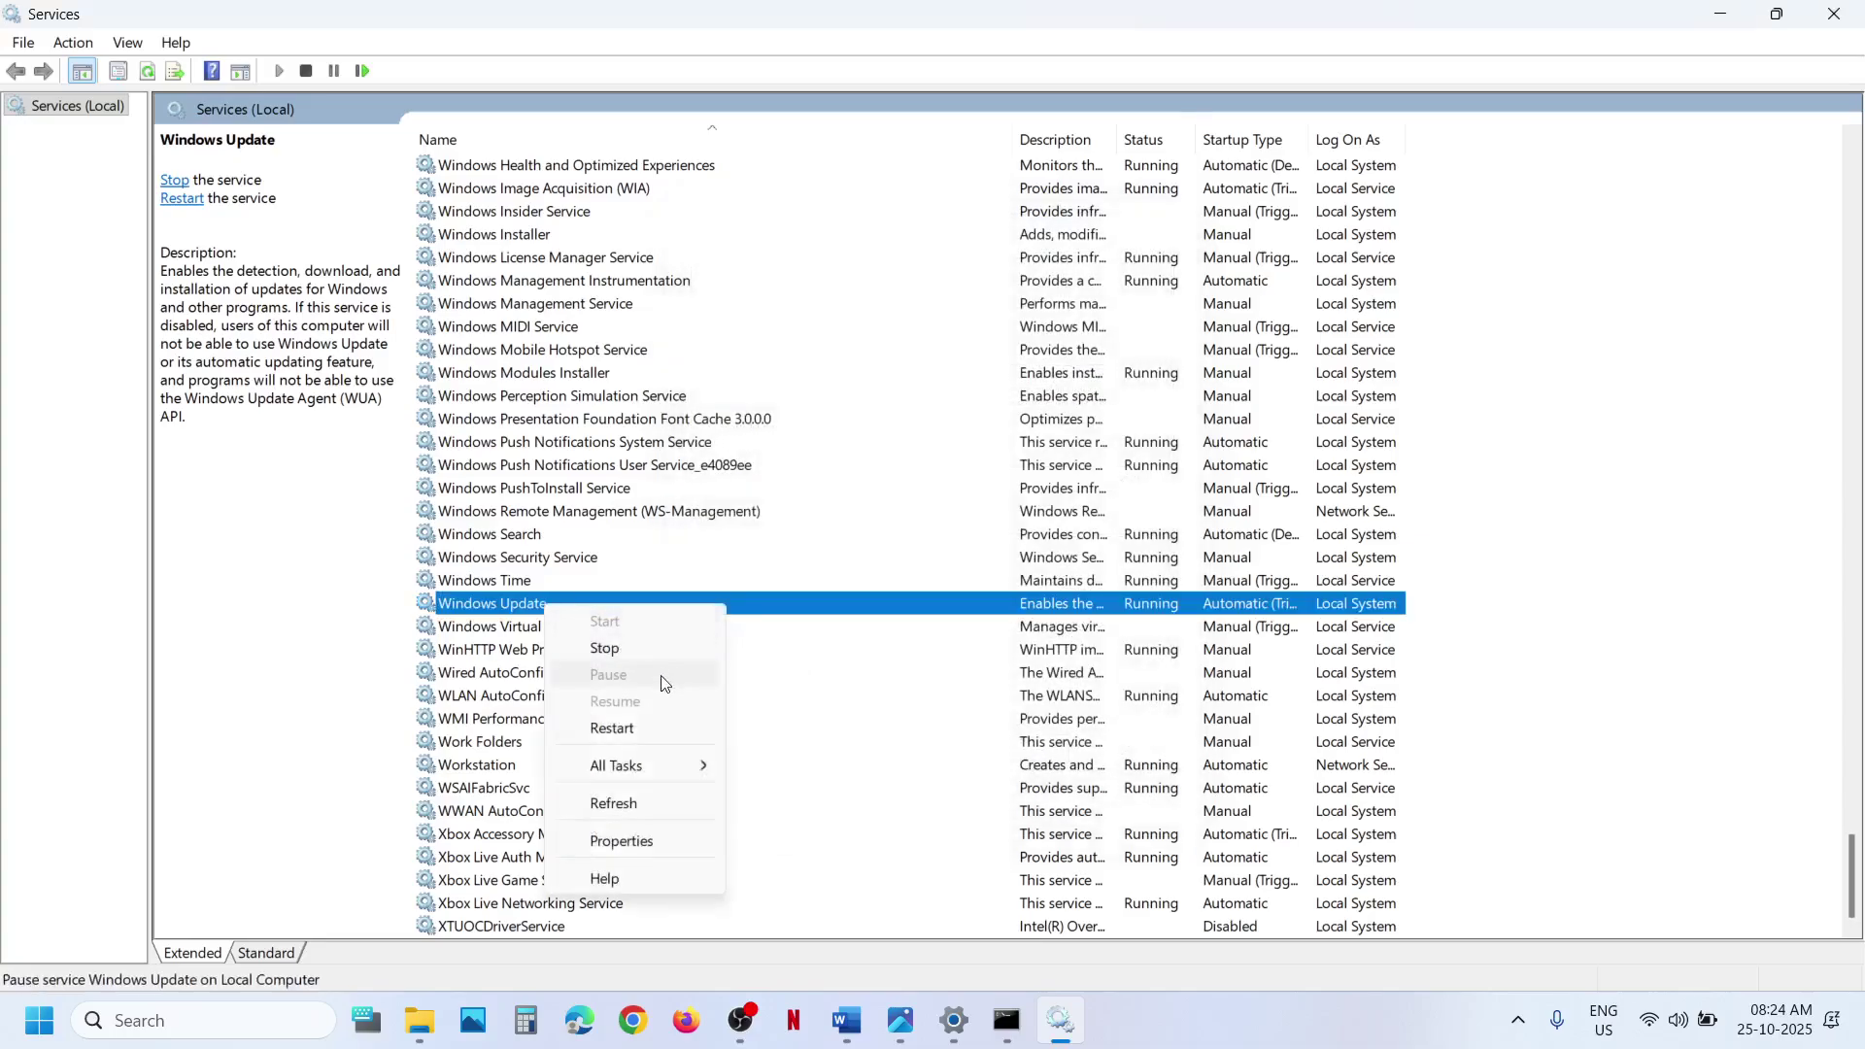
left_click(627, 728)
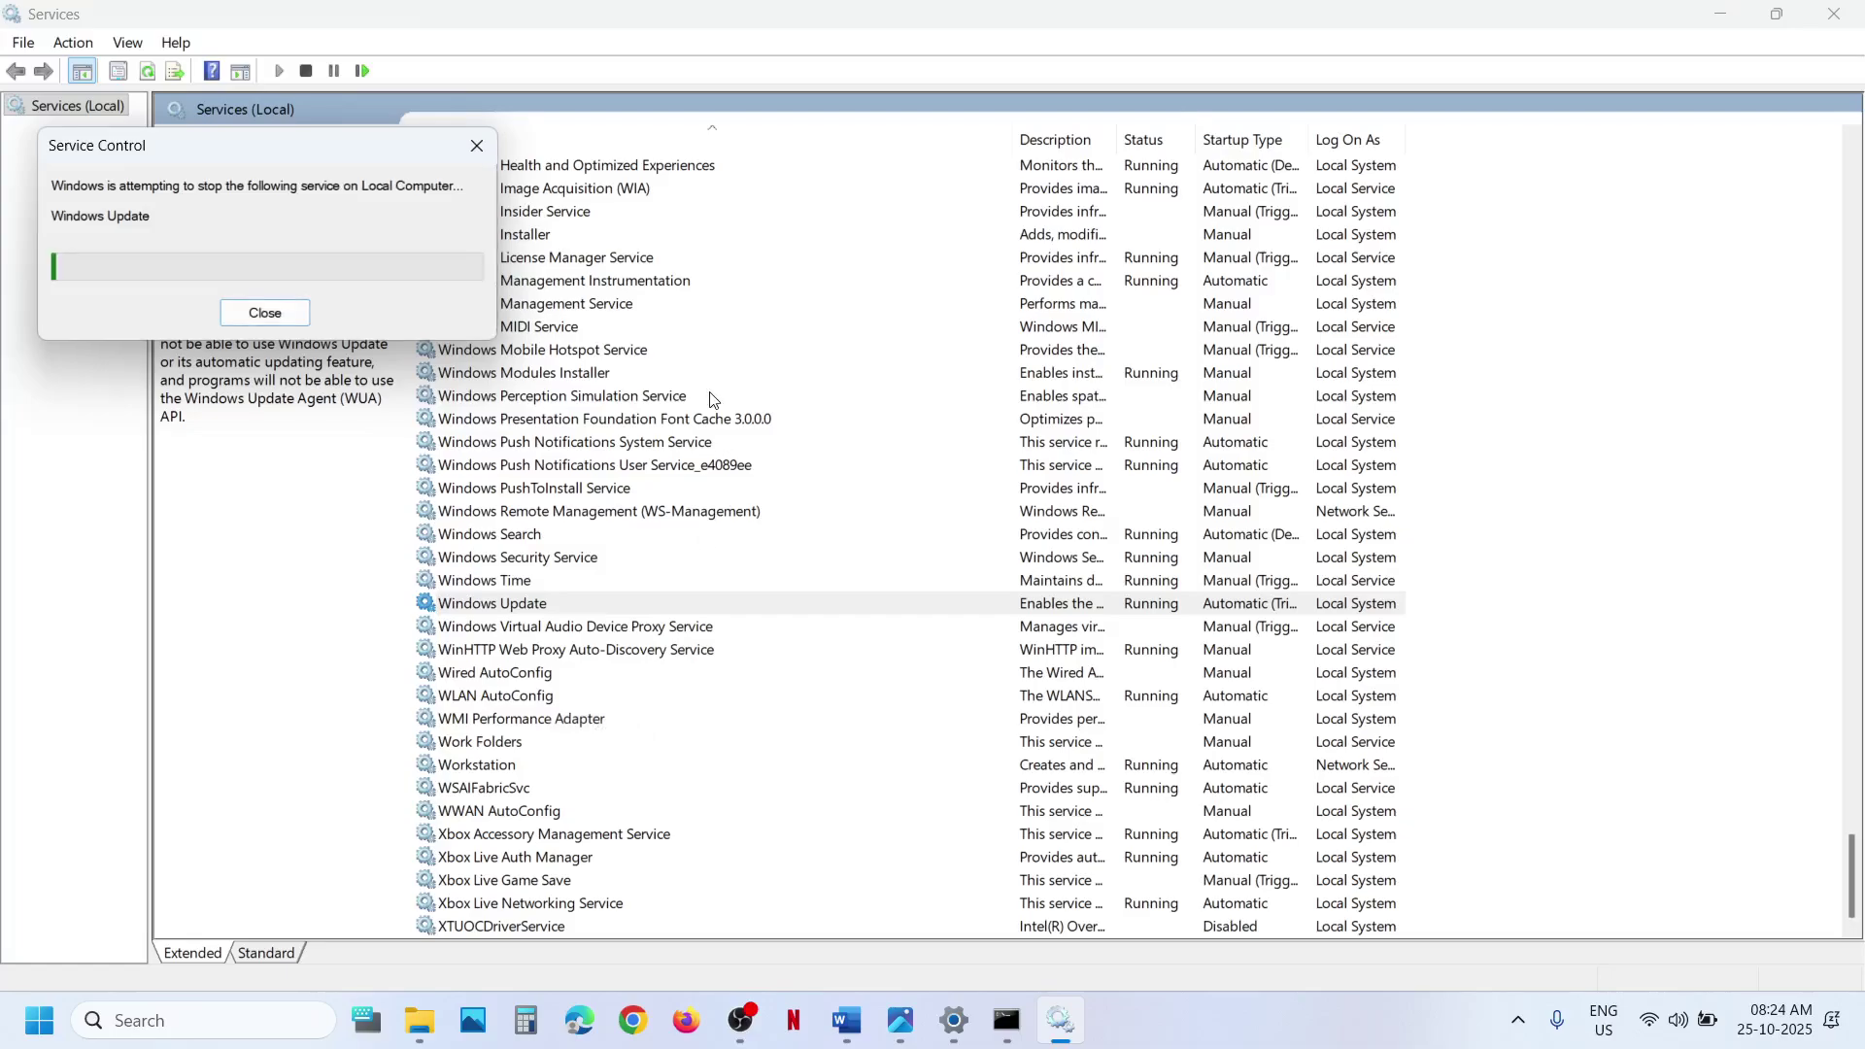
left_click(622, 419)
Set Background Intelligent Transfer Service startup to Automatic, apply, start it, then restart it
key("b")
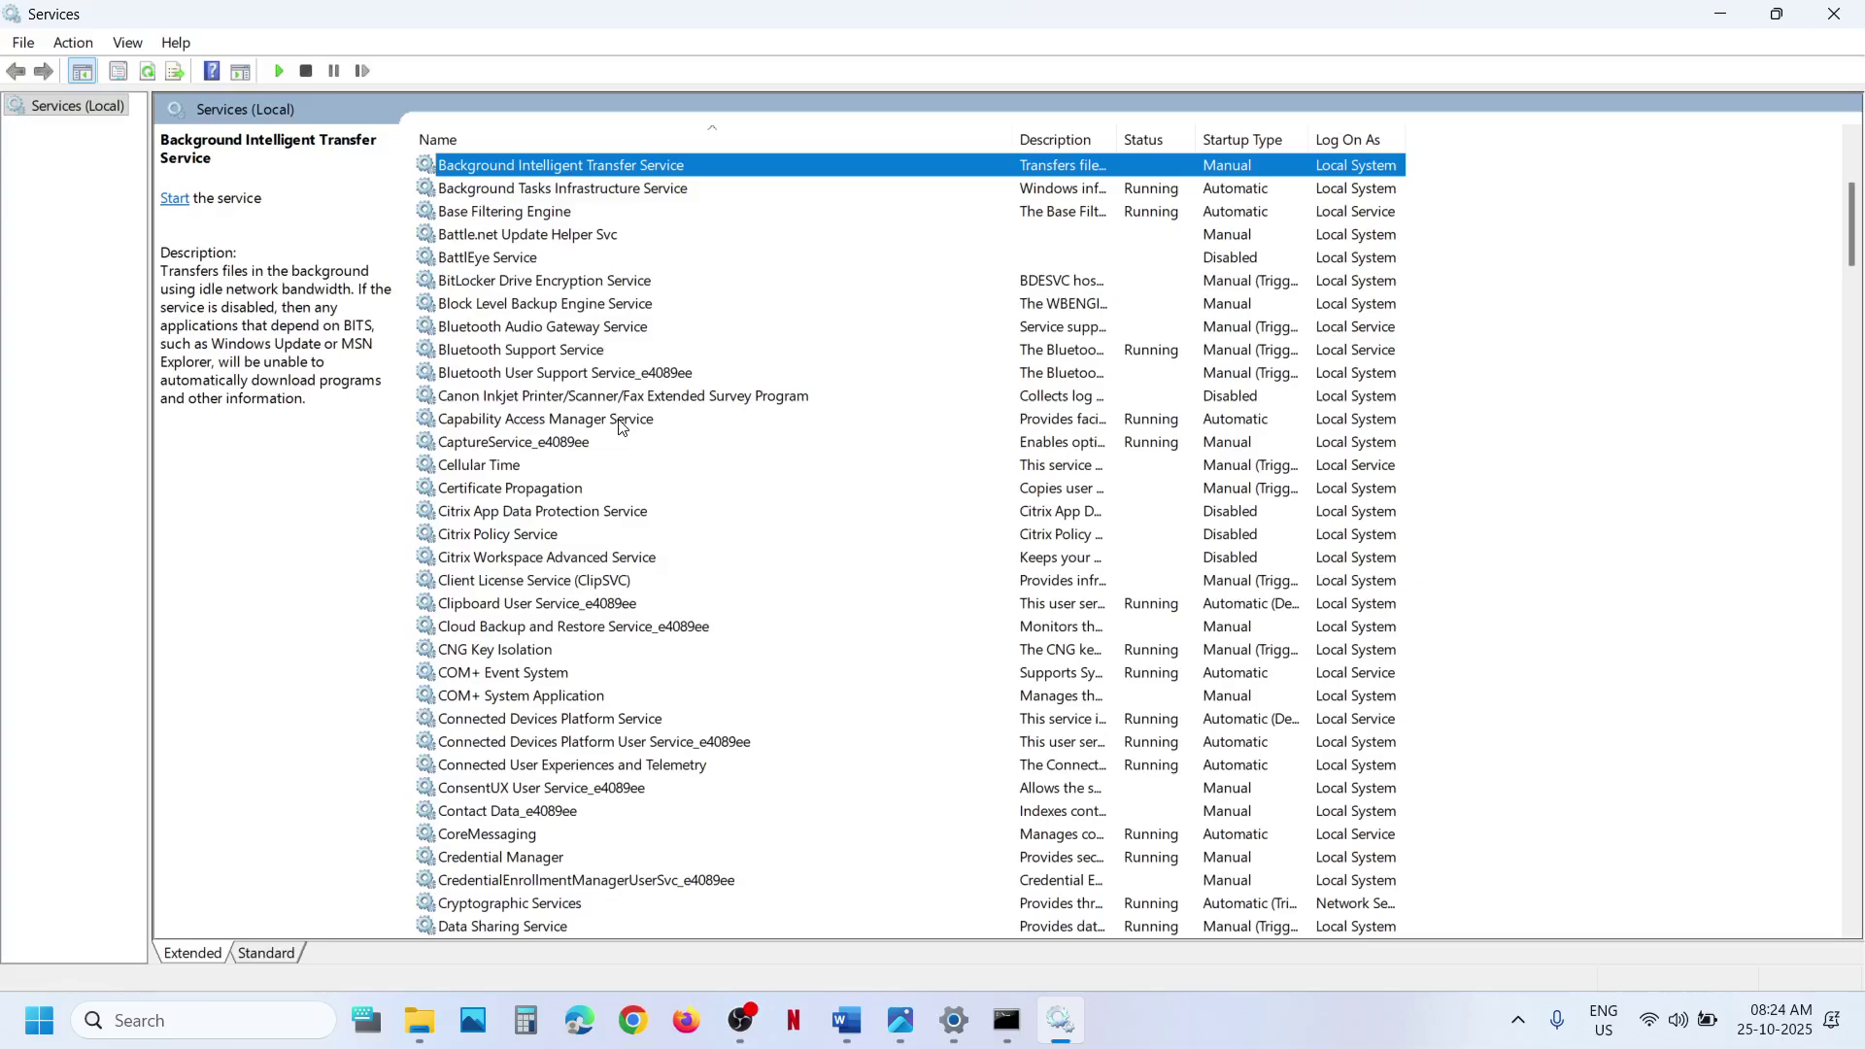
scroll(622, 425, "up", 2)
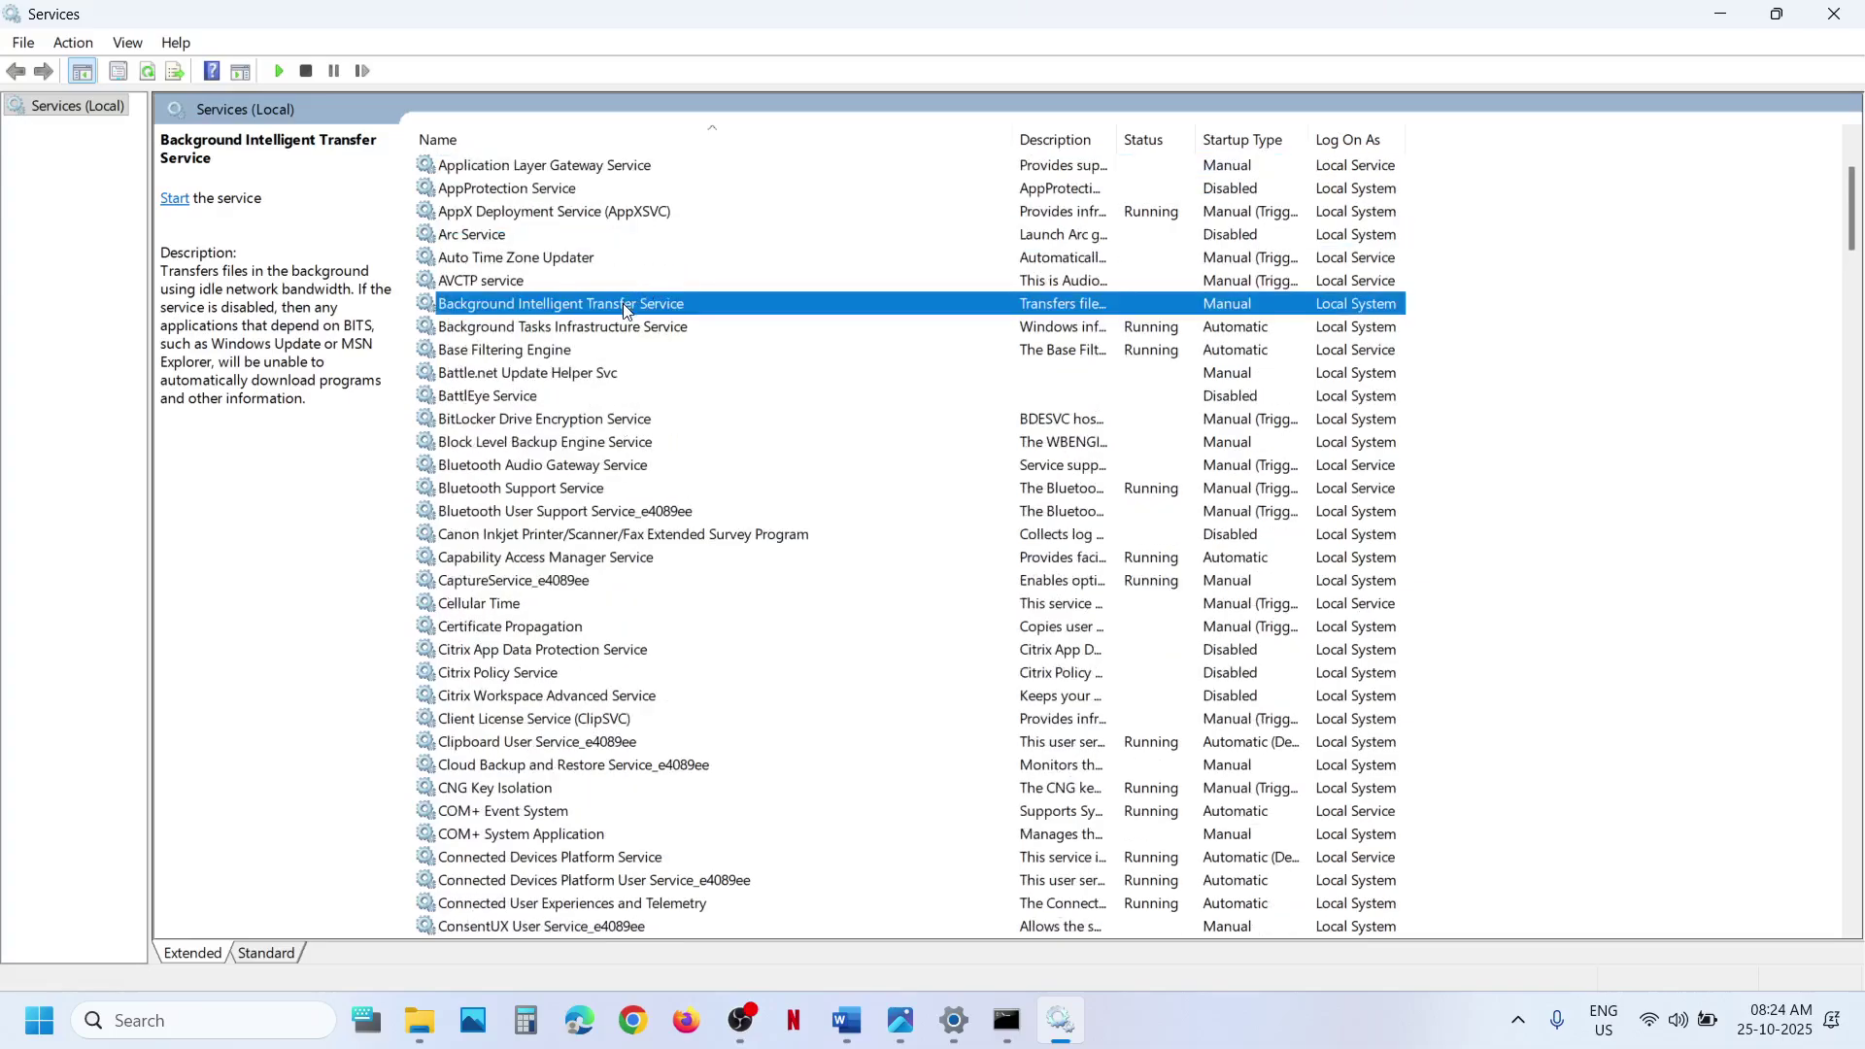
double_click(624, 305)
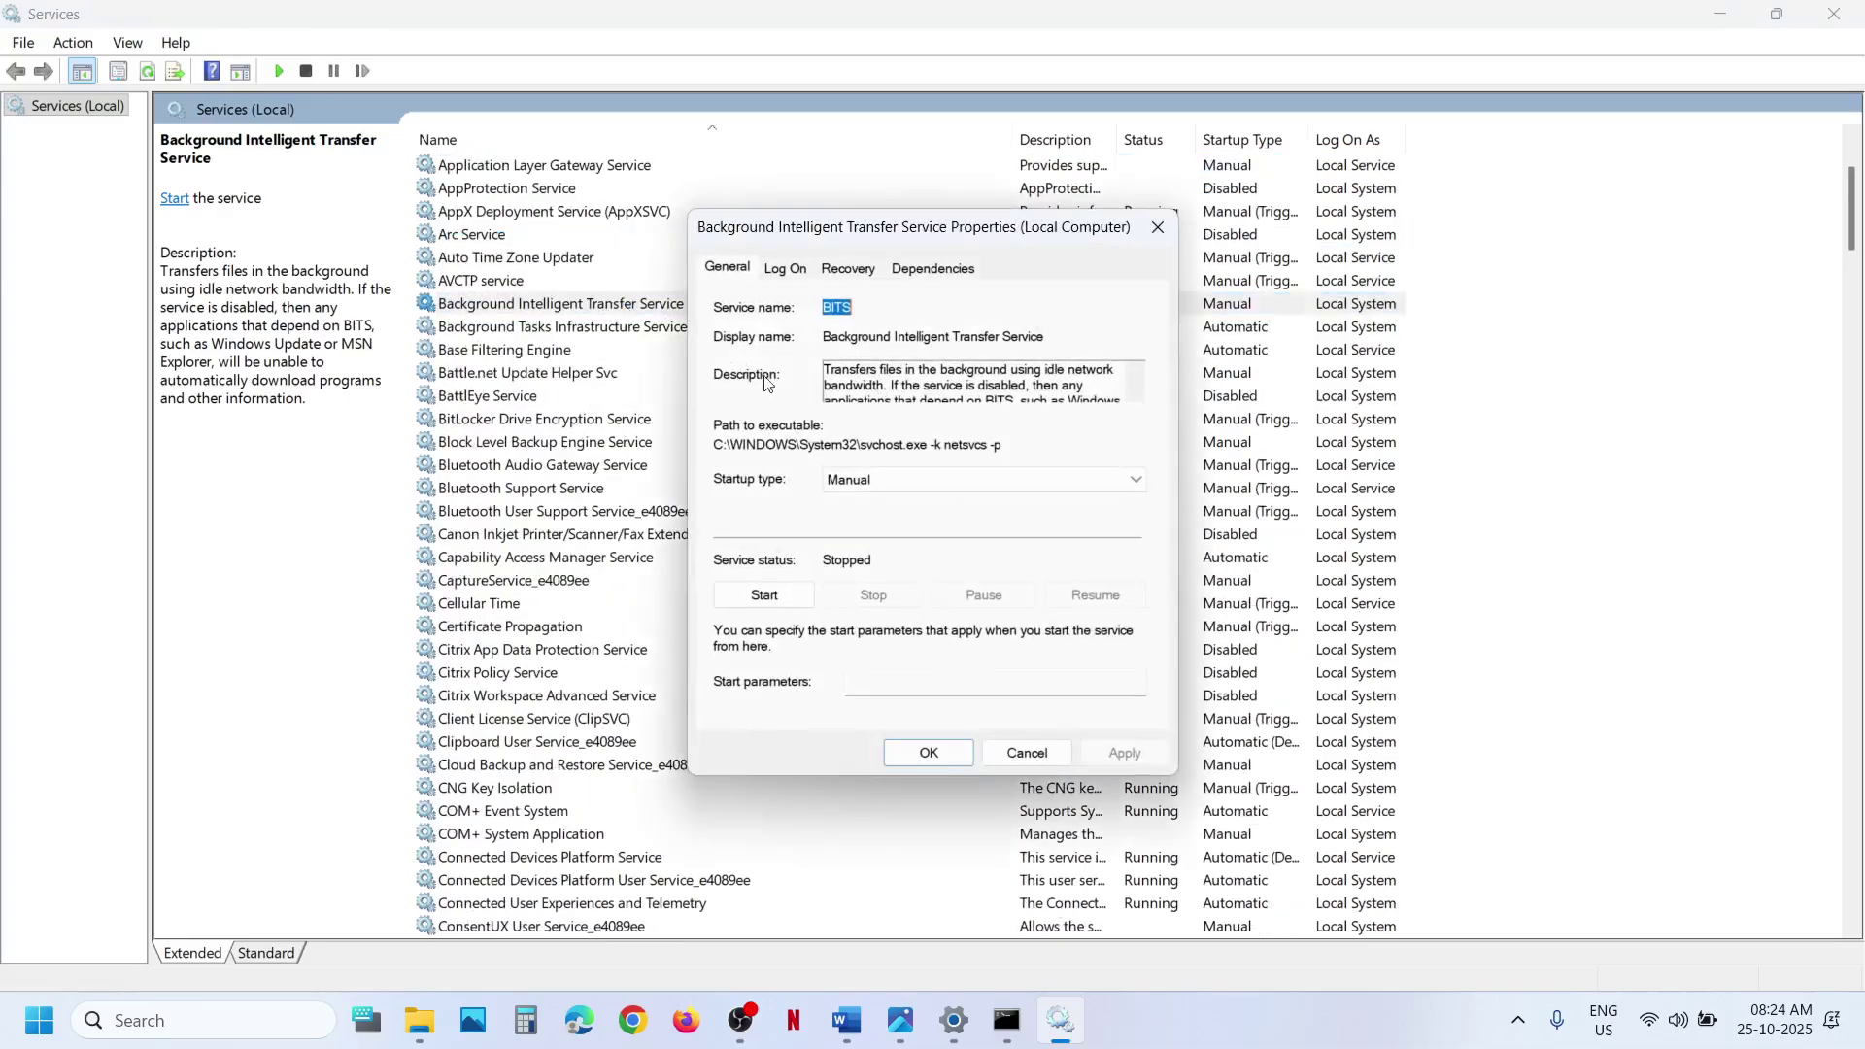
left_click(846, 487)
left_click(860, 512)
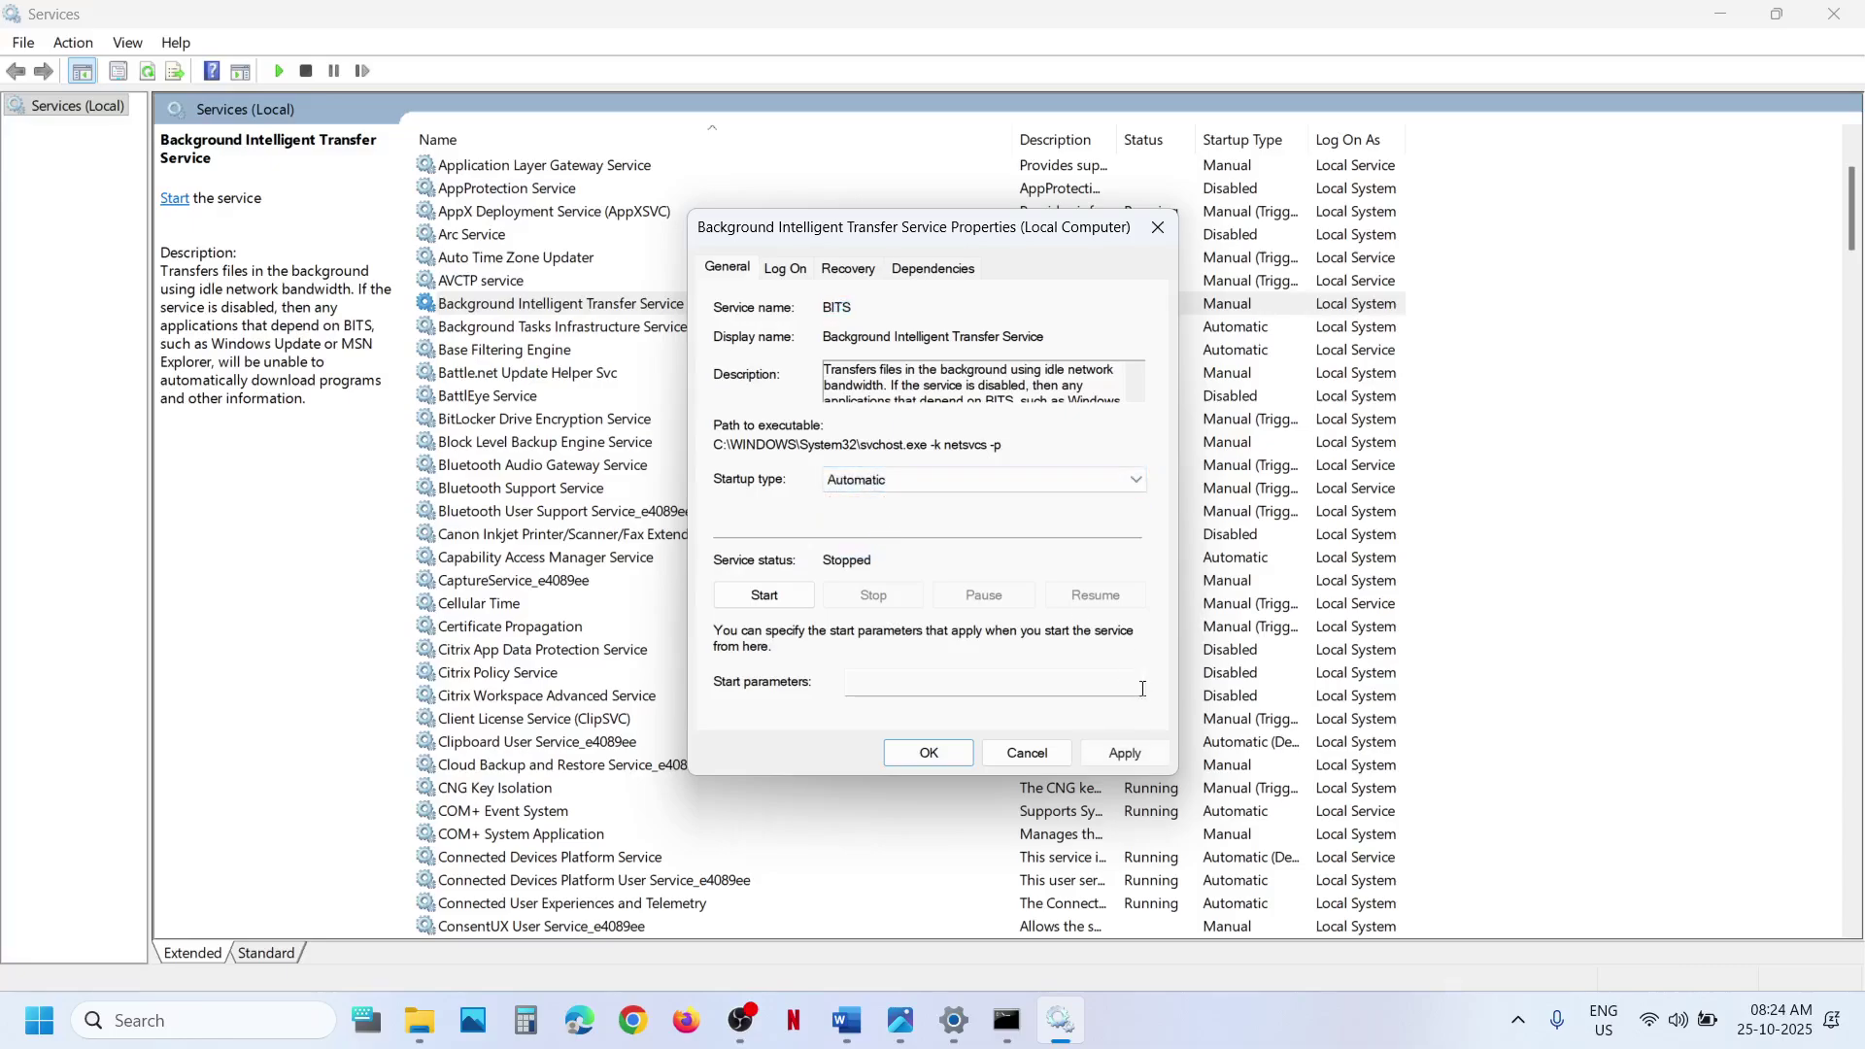
left_click(1121, 754)
left_click(789, 593)
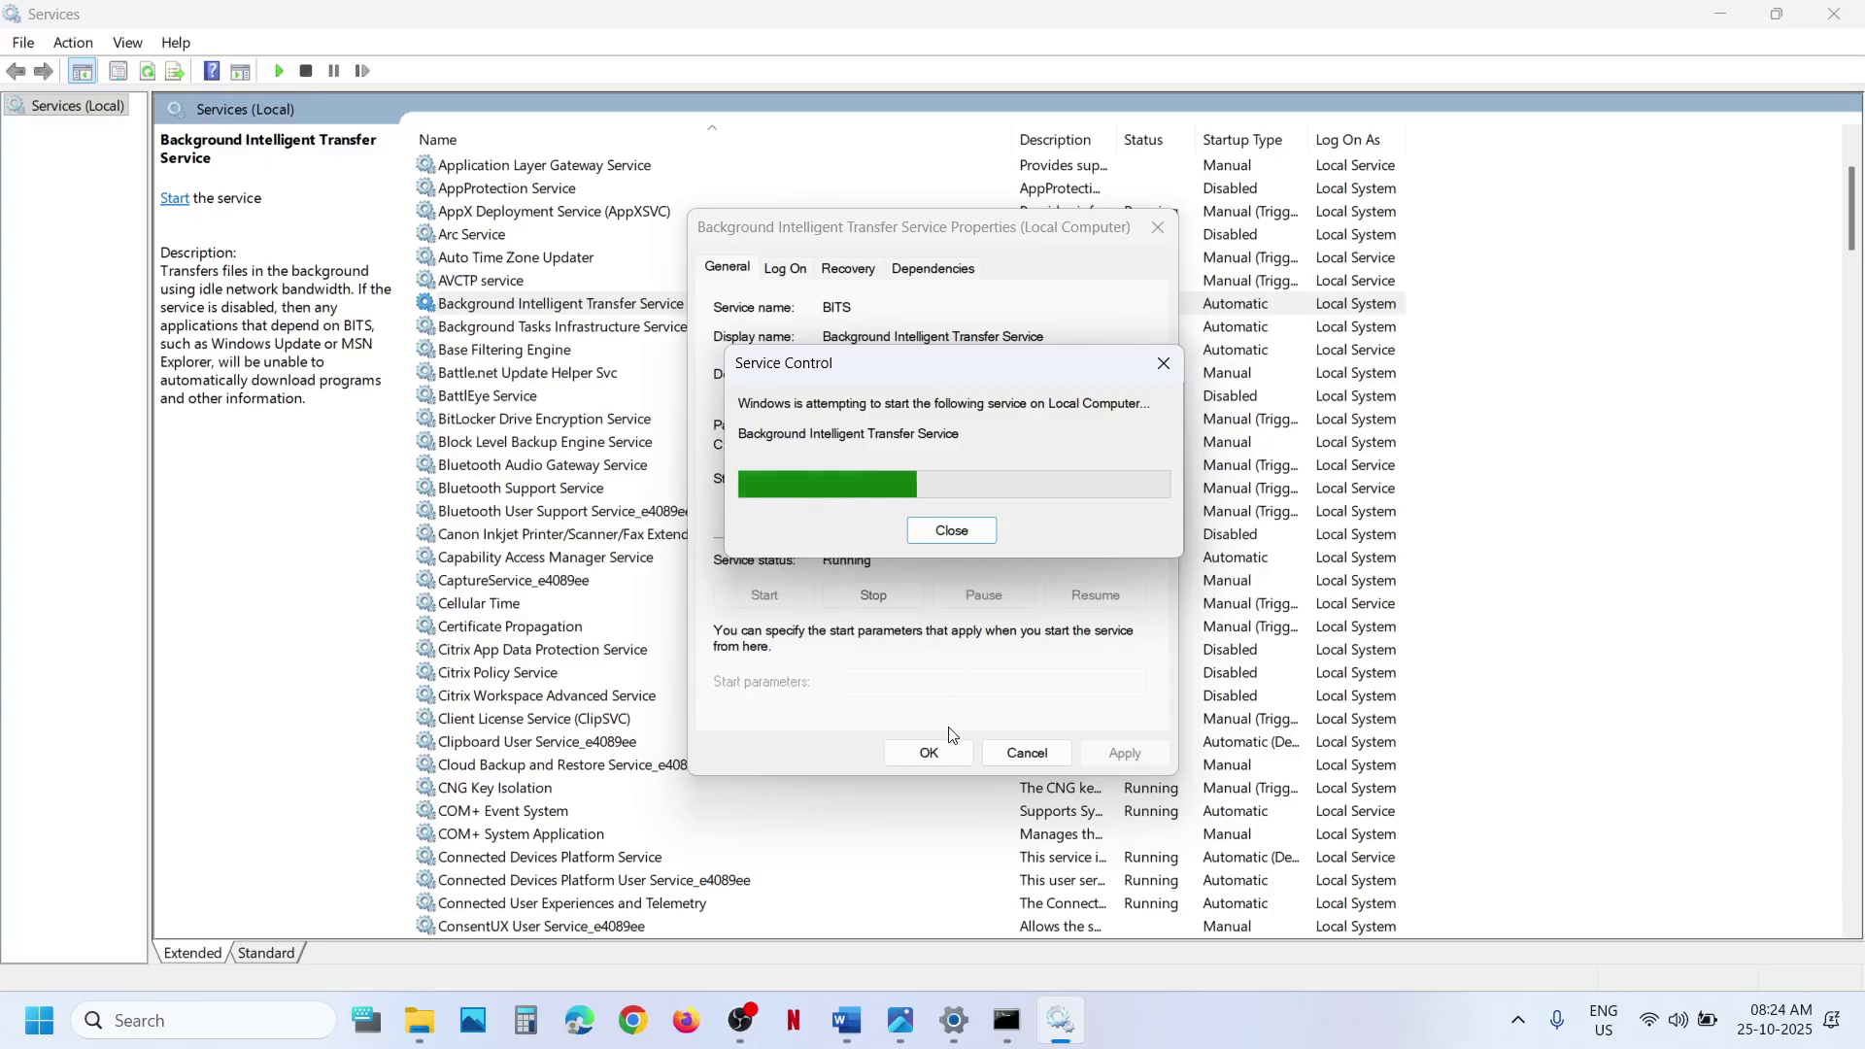
left_click(936, 760)
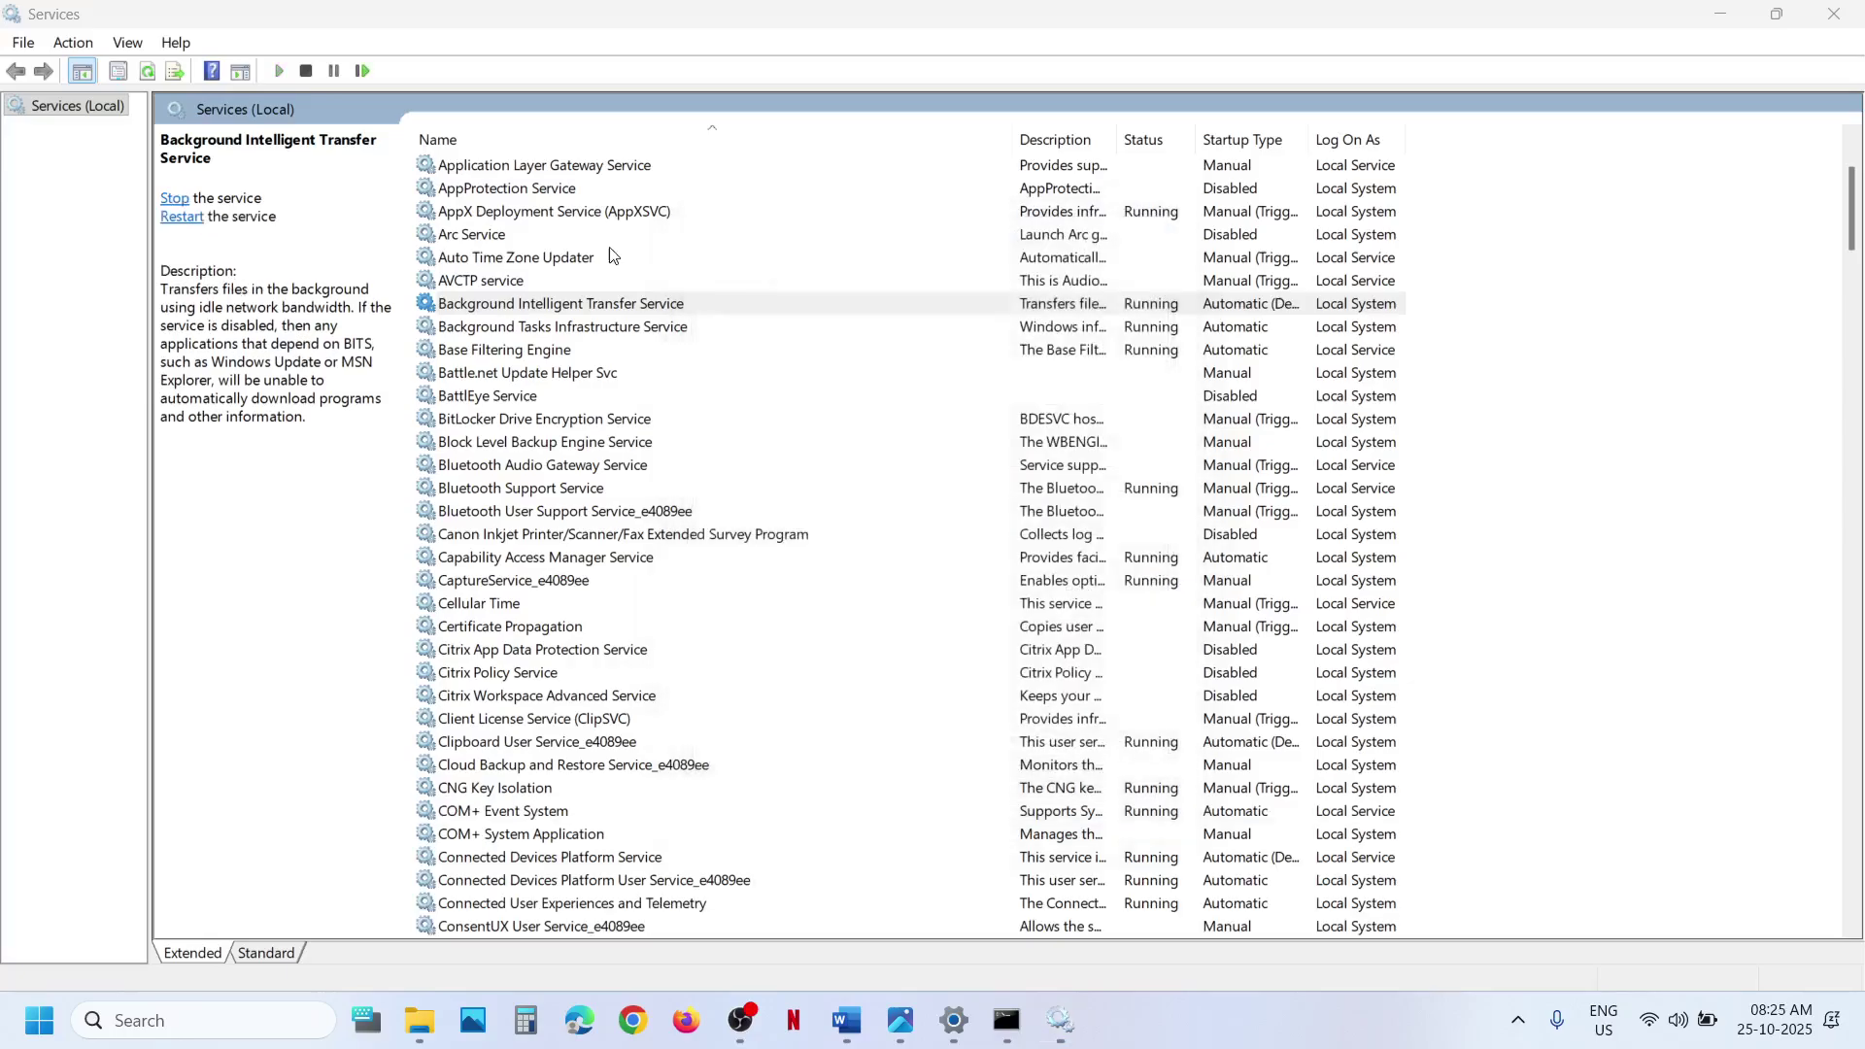
right_click(583, 305)
left_click(666, 421)
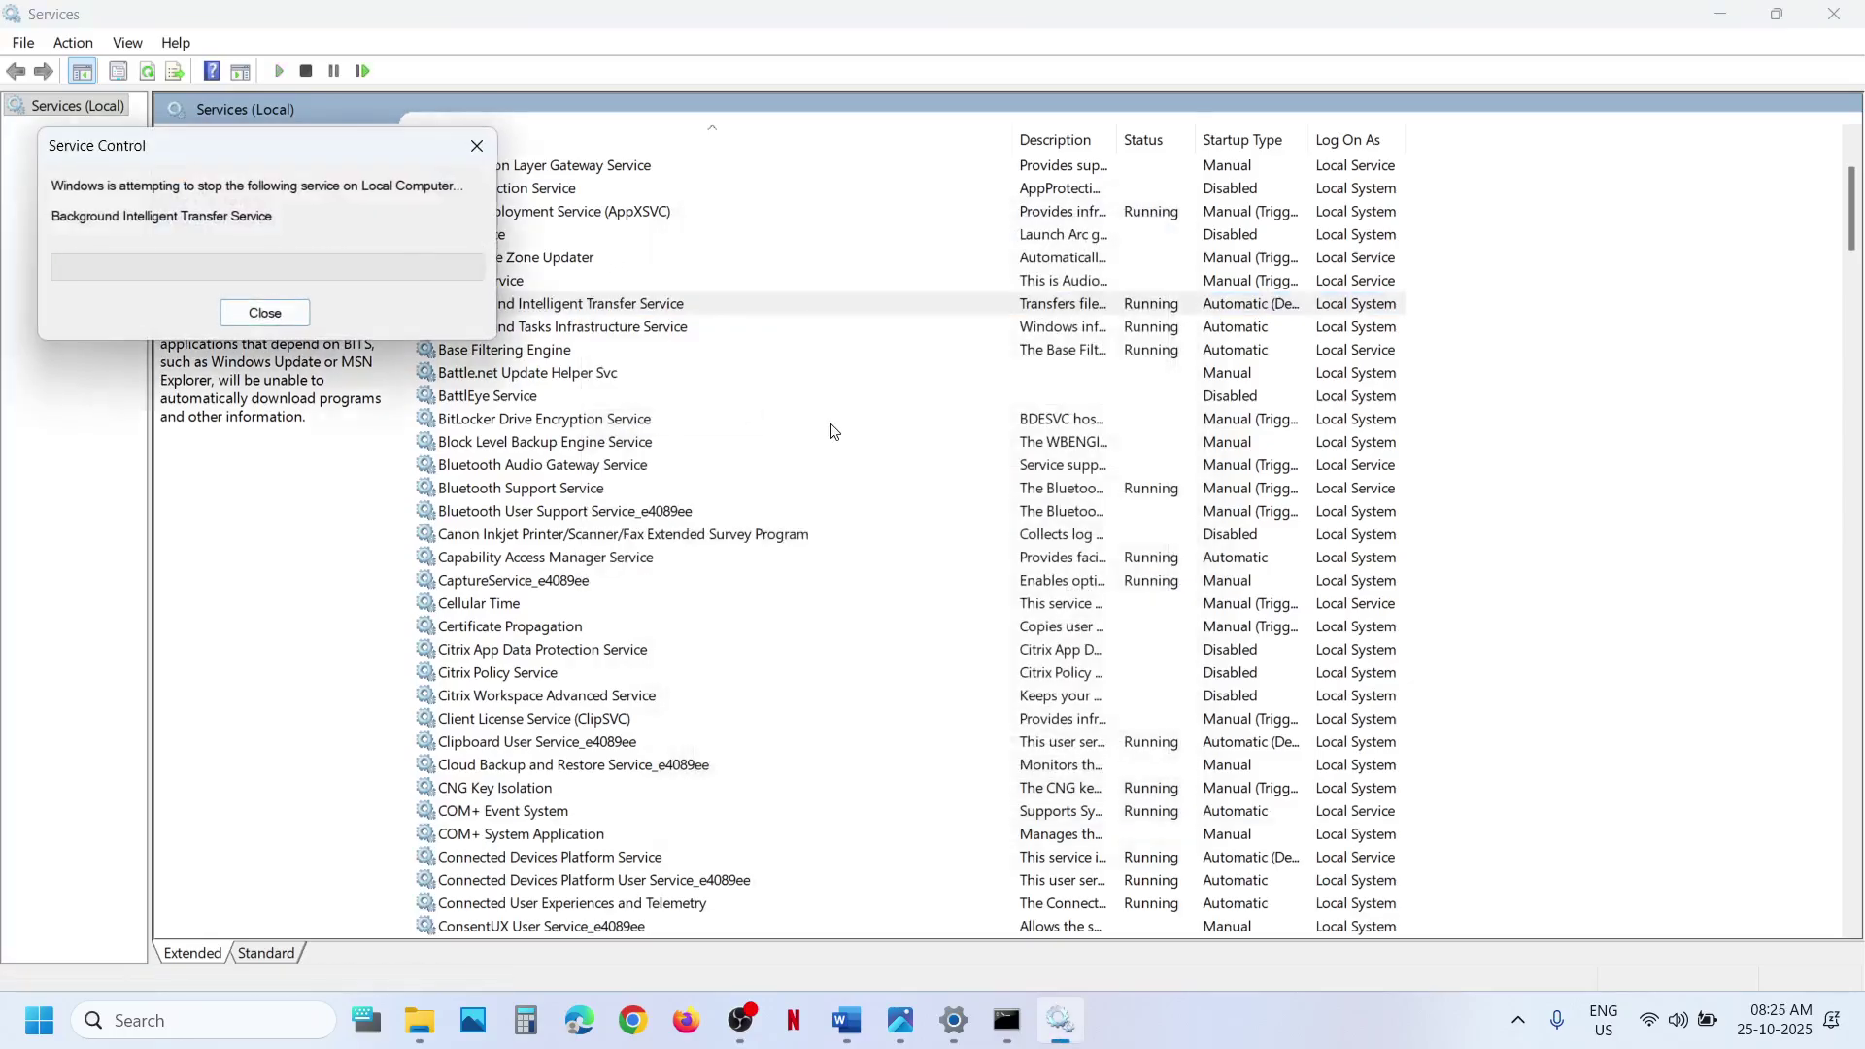
Keep App Readiness on Automatic, apply and start it, then restart it from the list
left_click(657, 472)
key("Home")
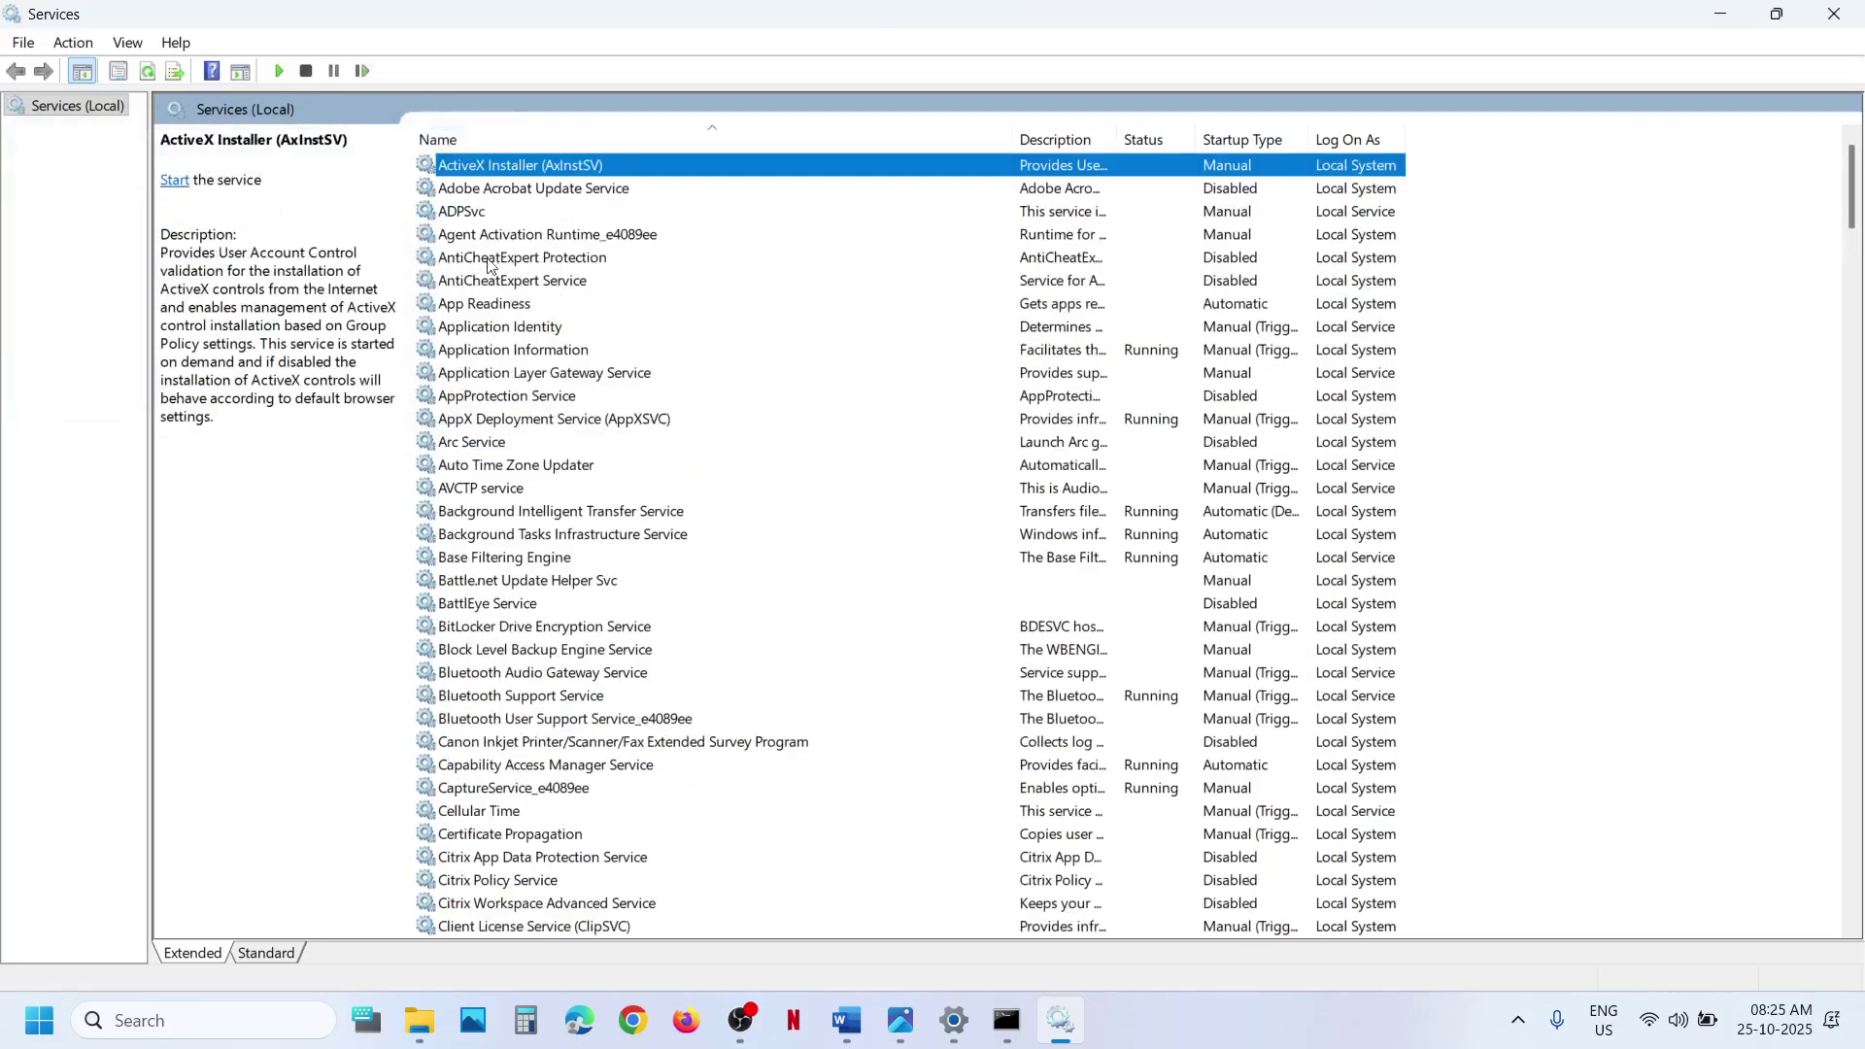
left_click(495, 307)
double_click(649, 309)
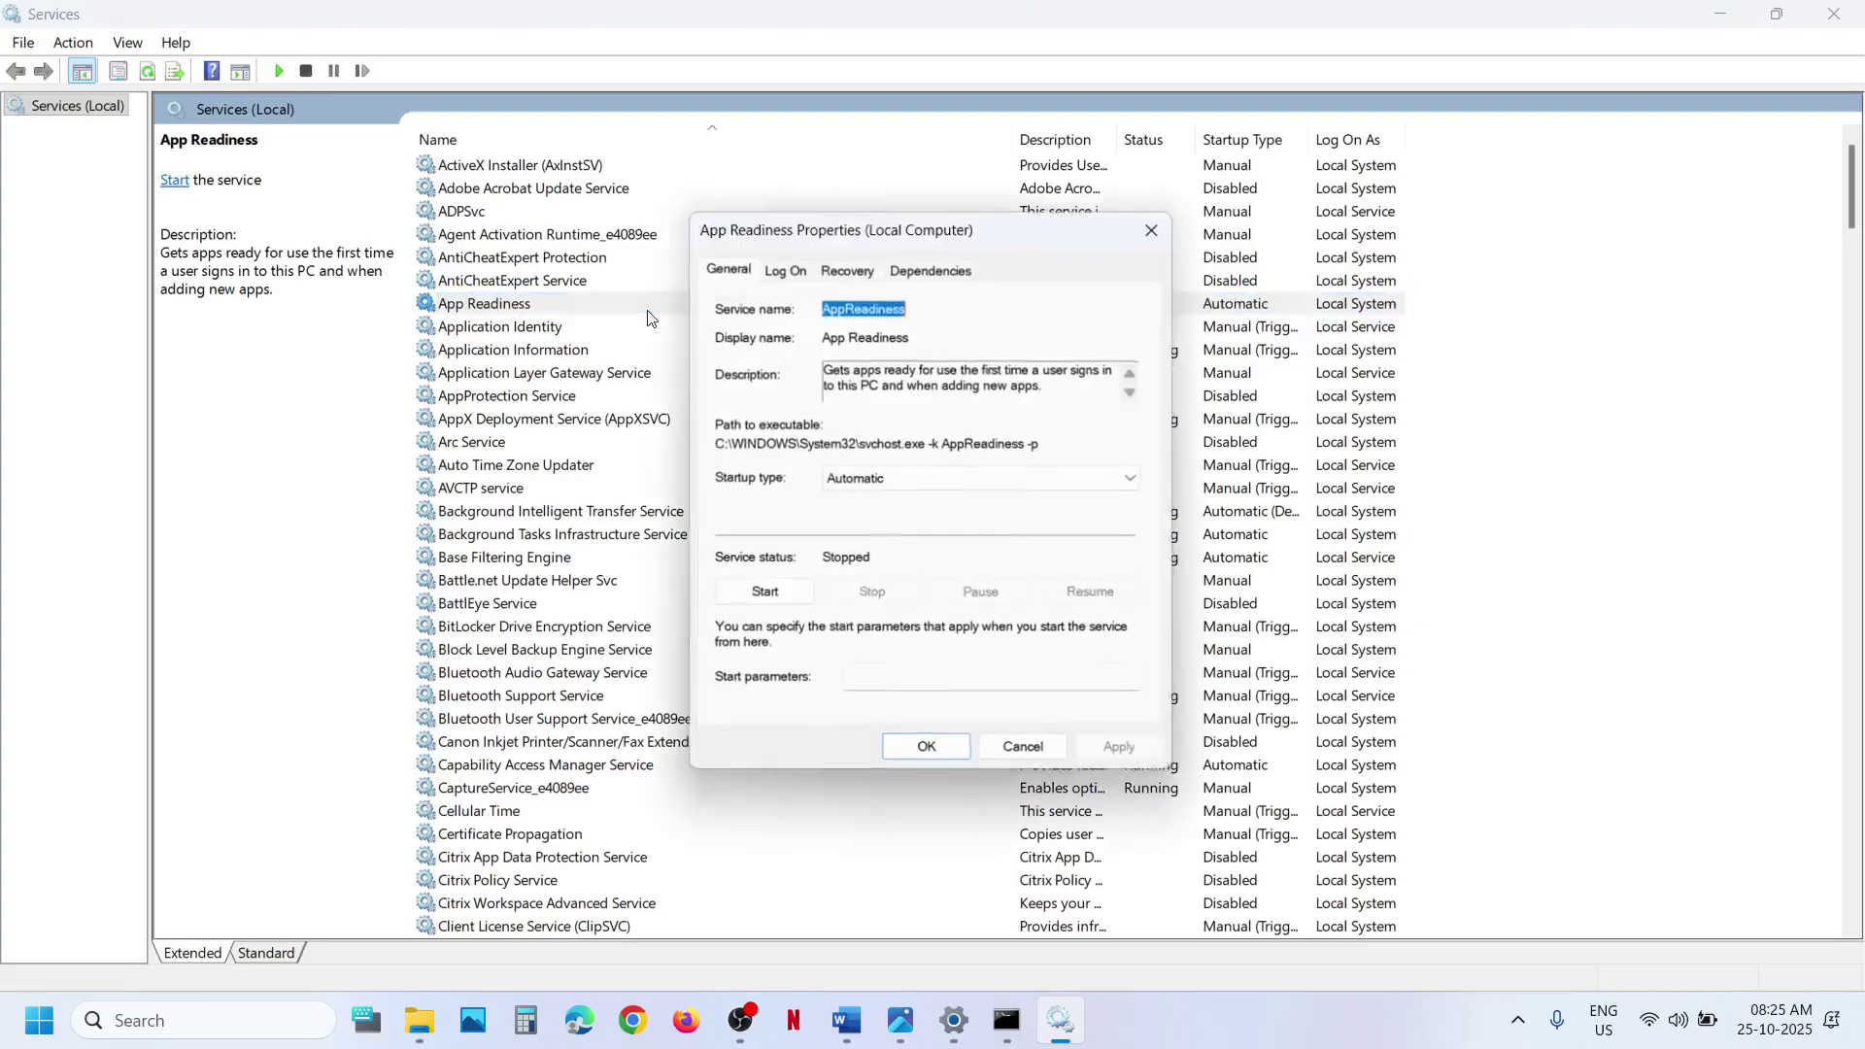
left_click(903, 478)
left_click(887, 517)
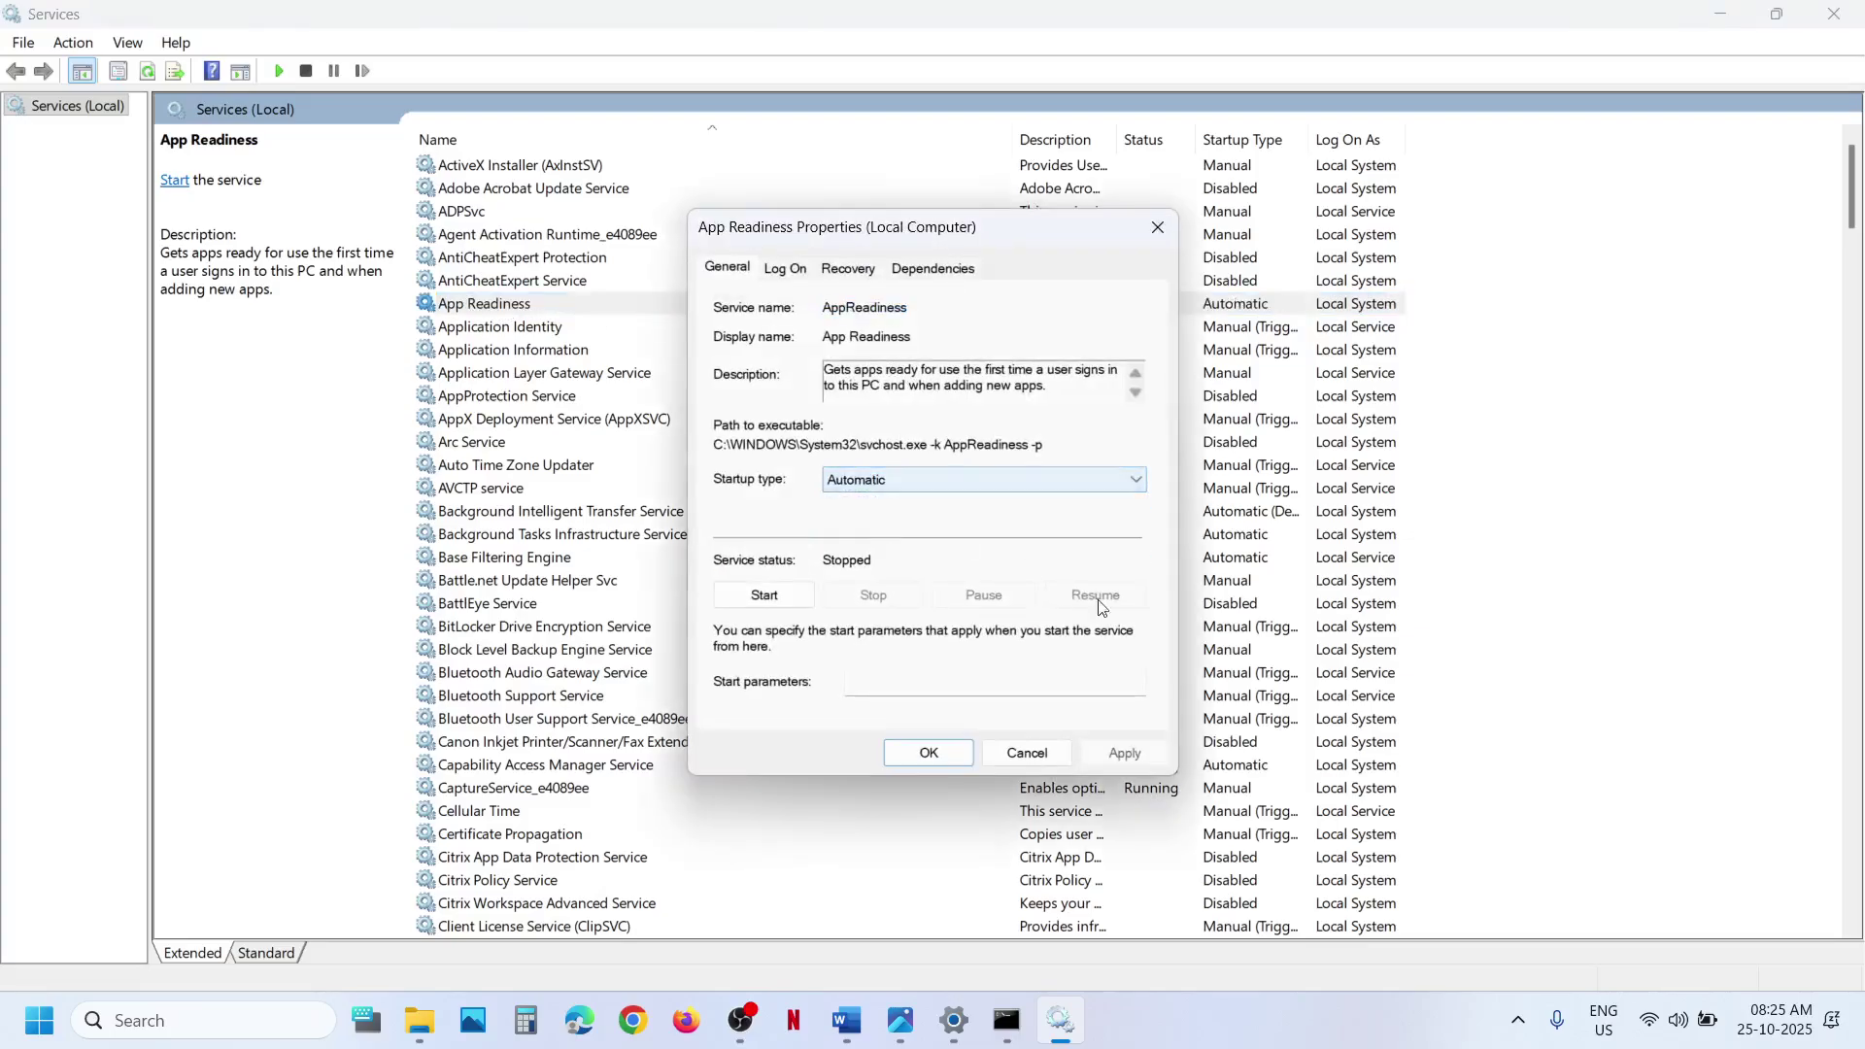
left_click(1131, 755)
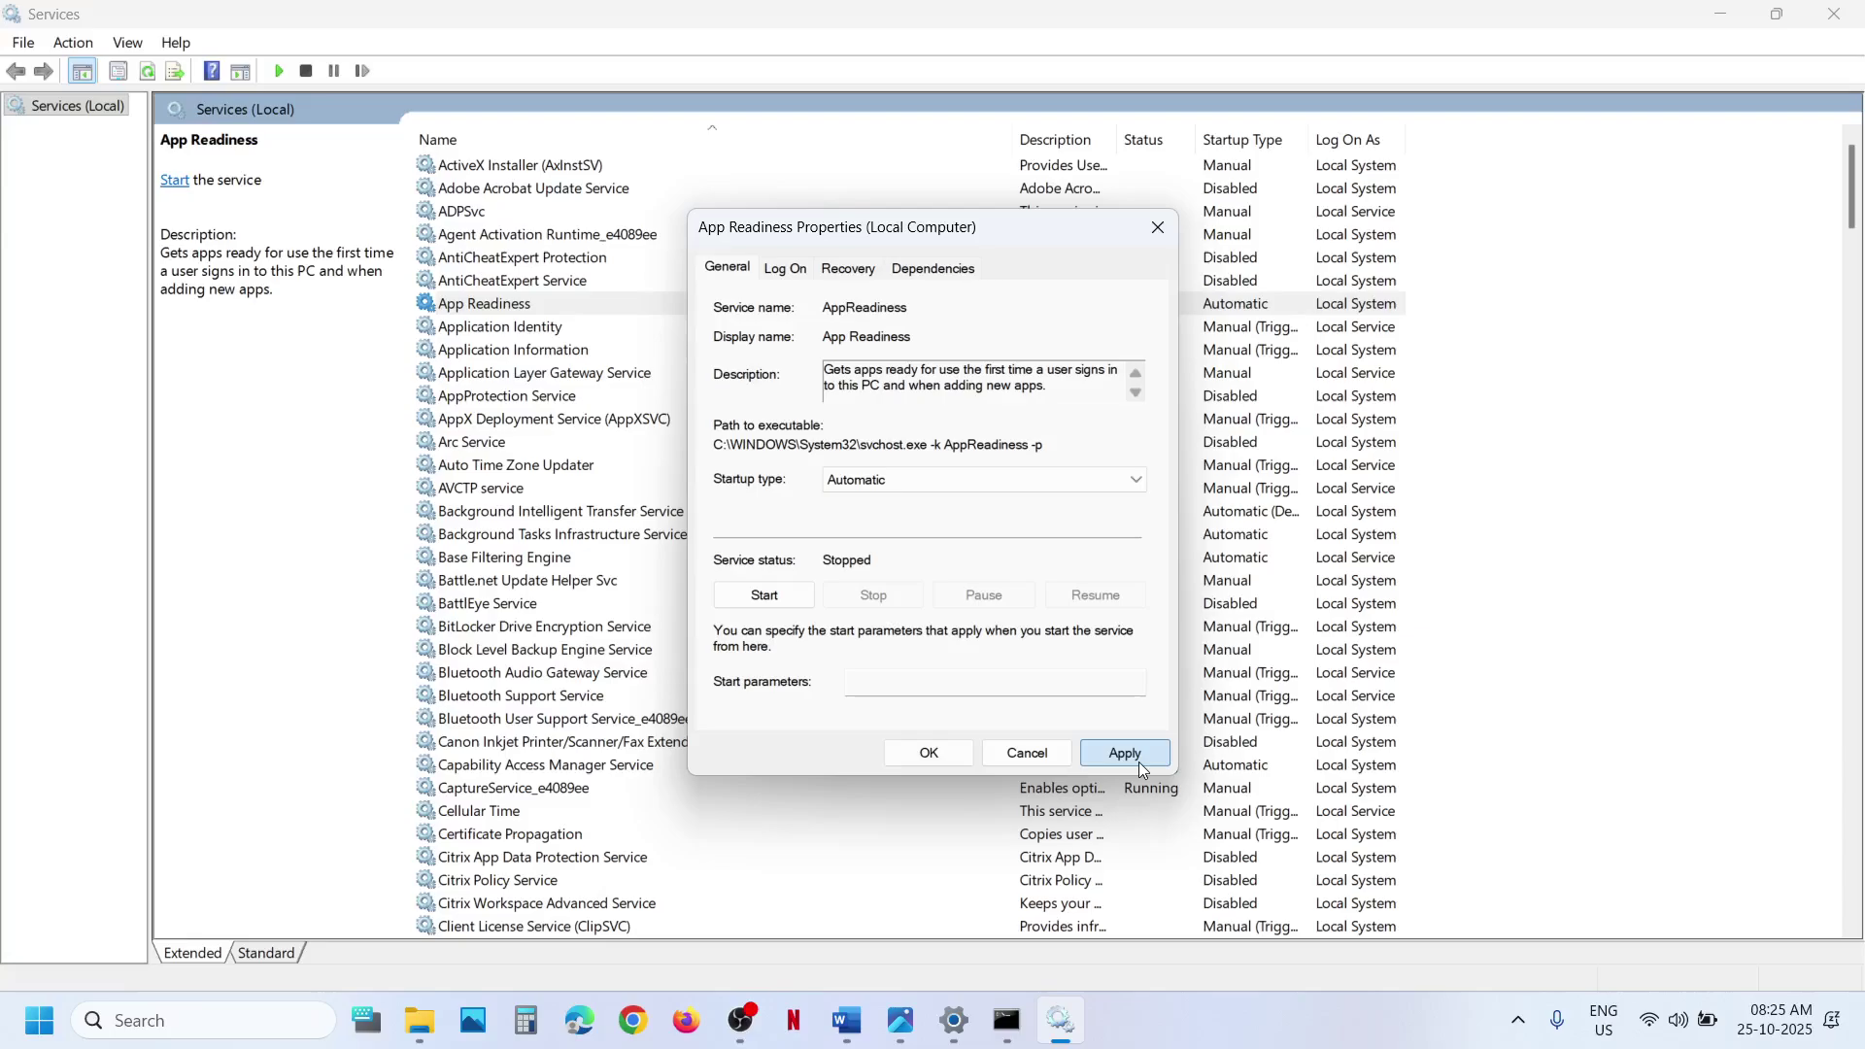
left_click(762, 596)
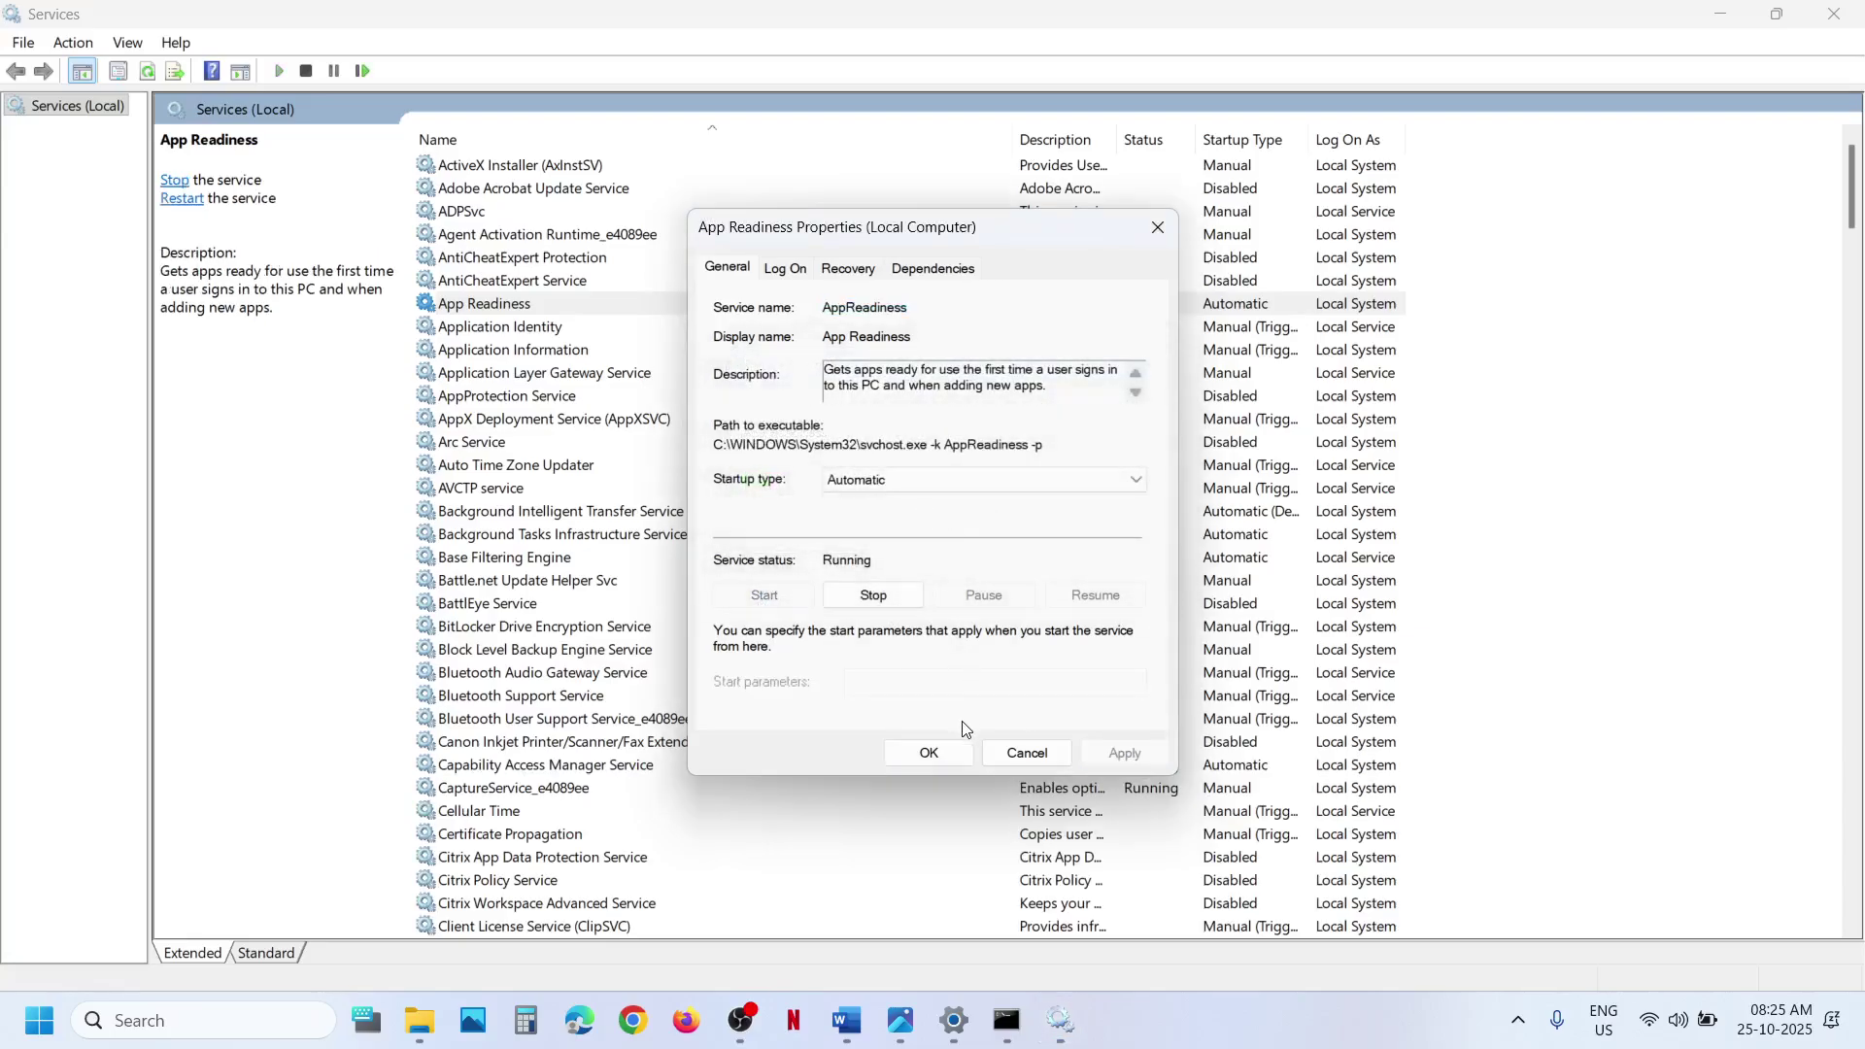
left_click(929, 752)
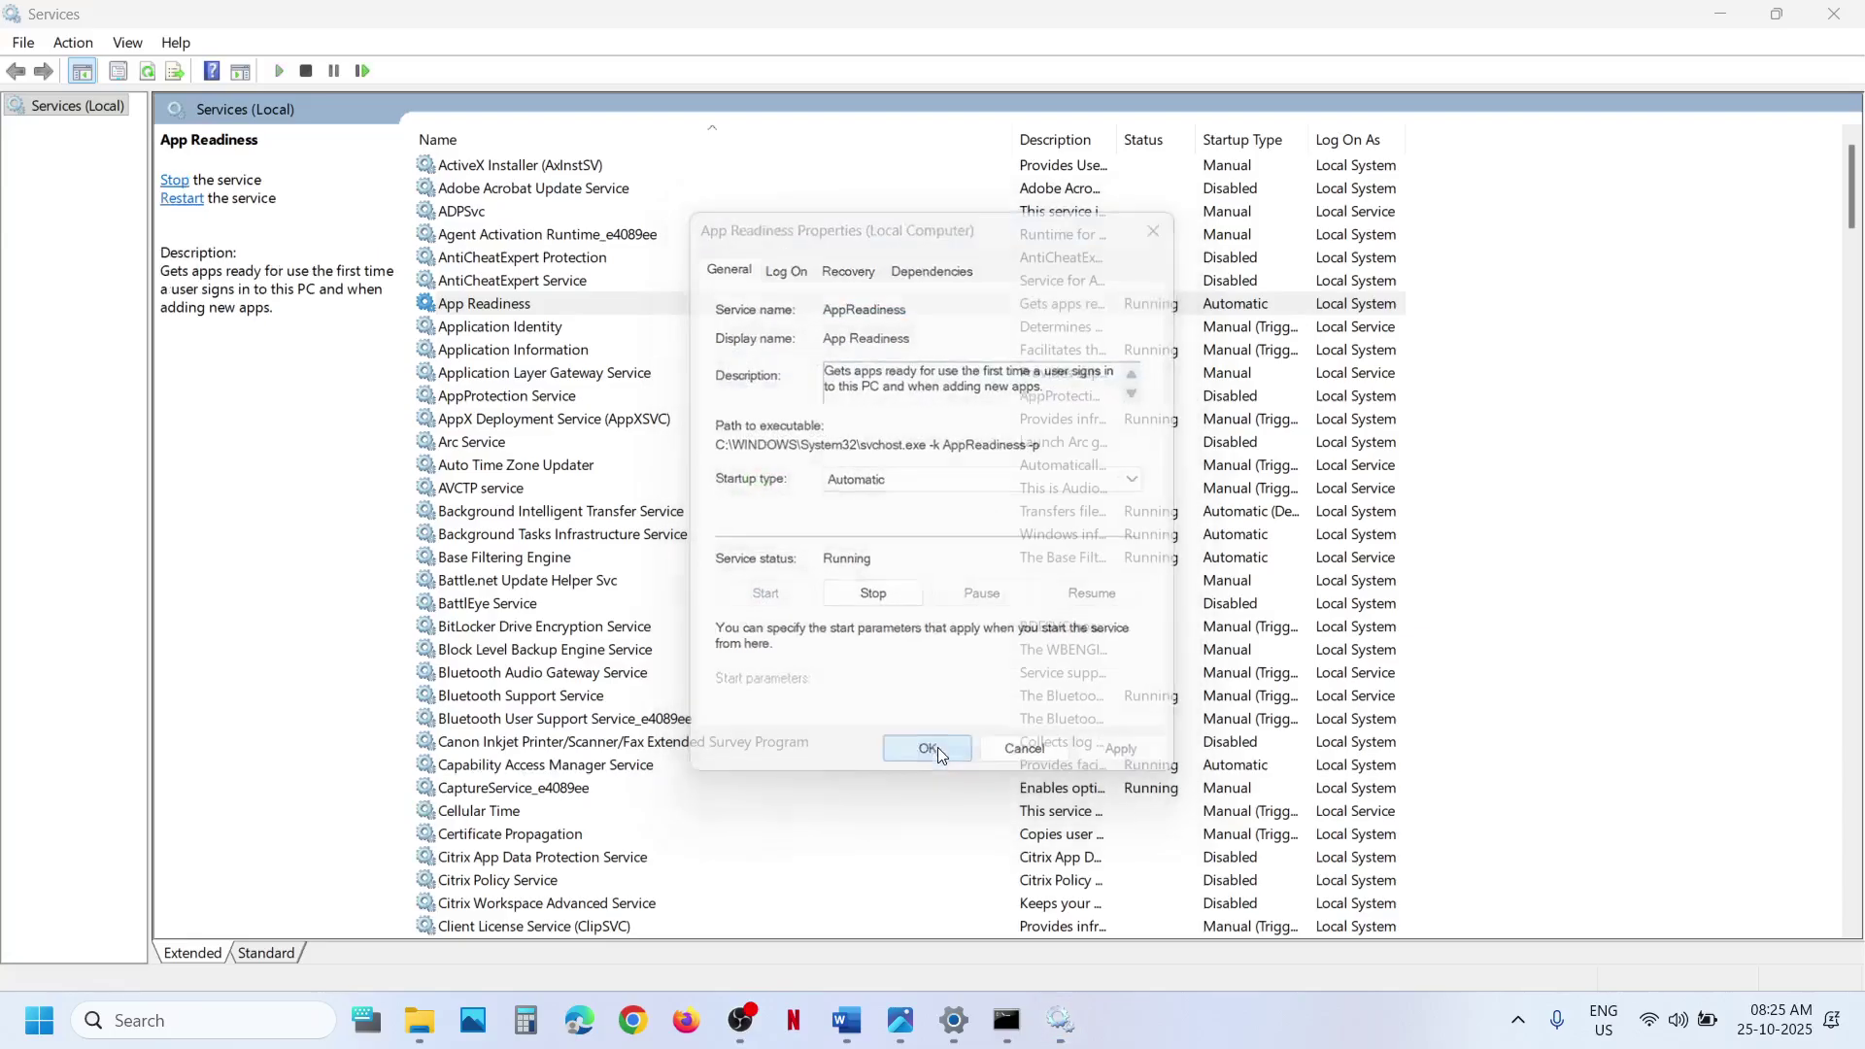
right_click(528, 306)
left_click(623, 438)
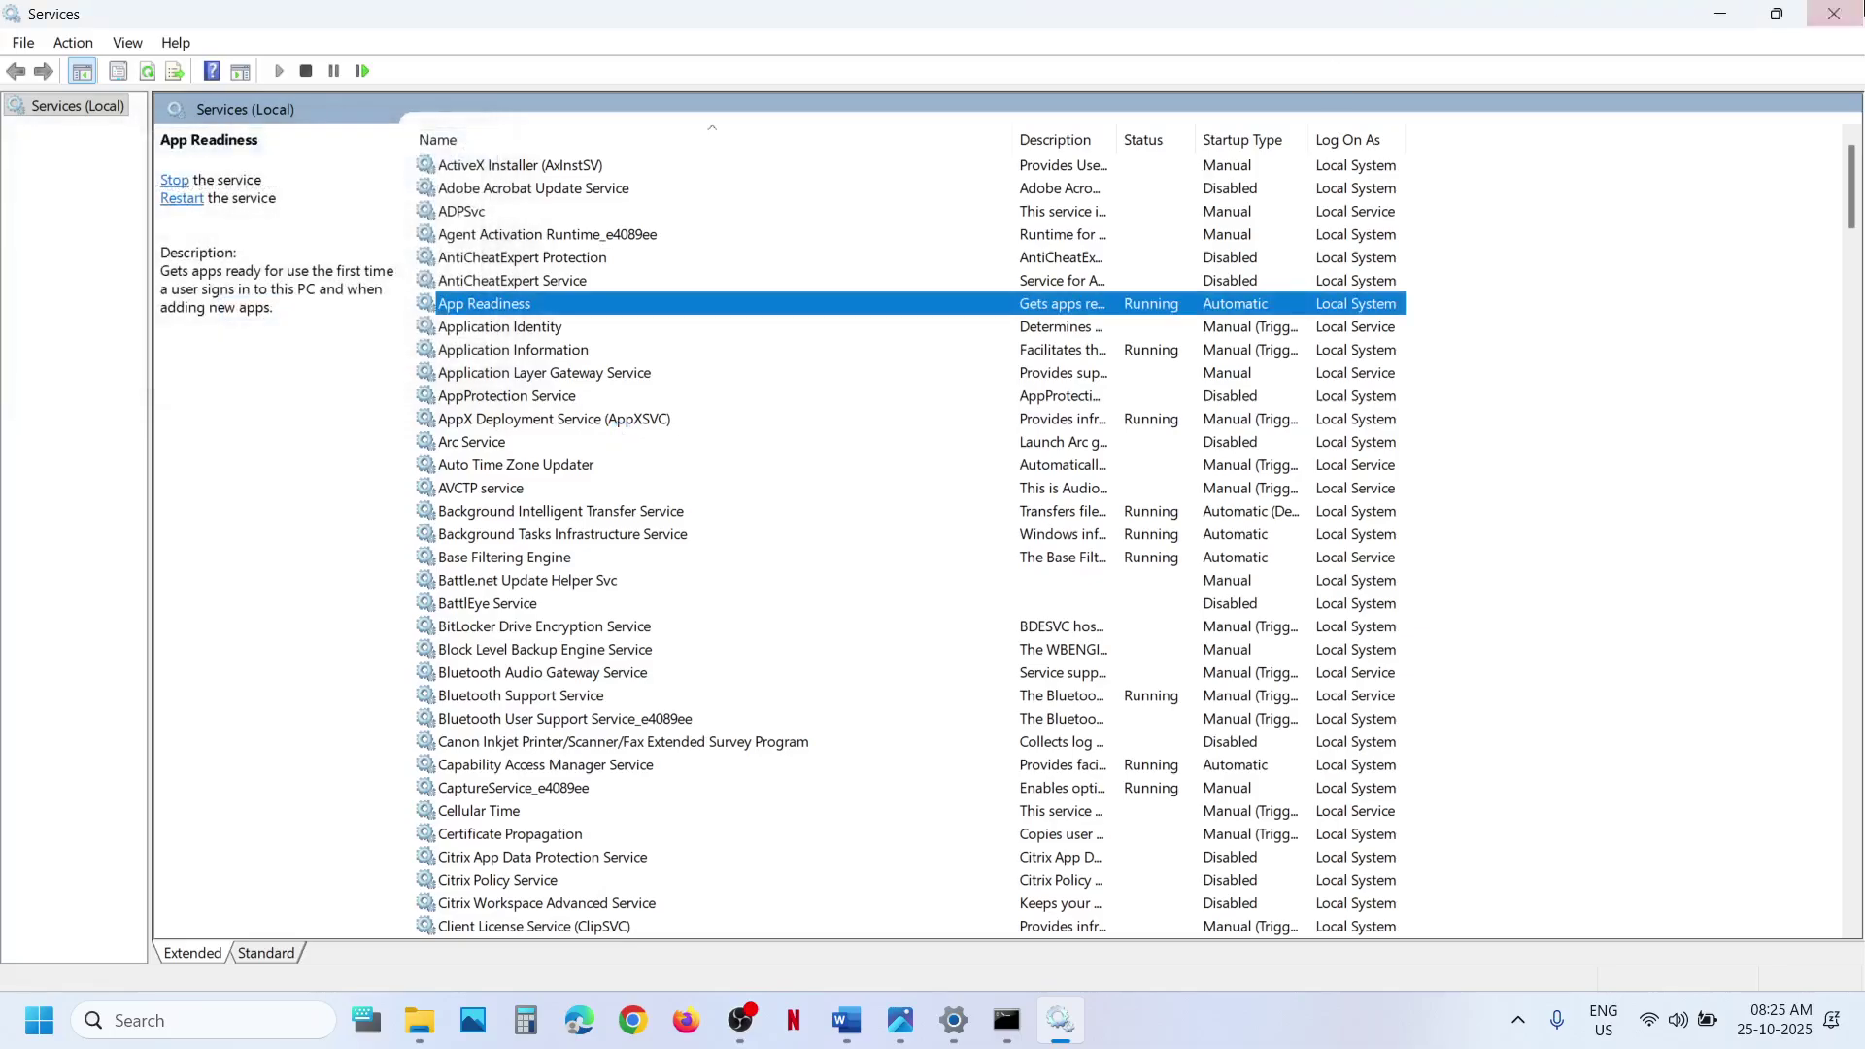
Close Services, pause Windows Update for 1 week, then resume updates
left_click(1834, 13)
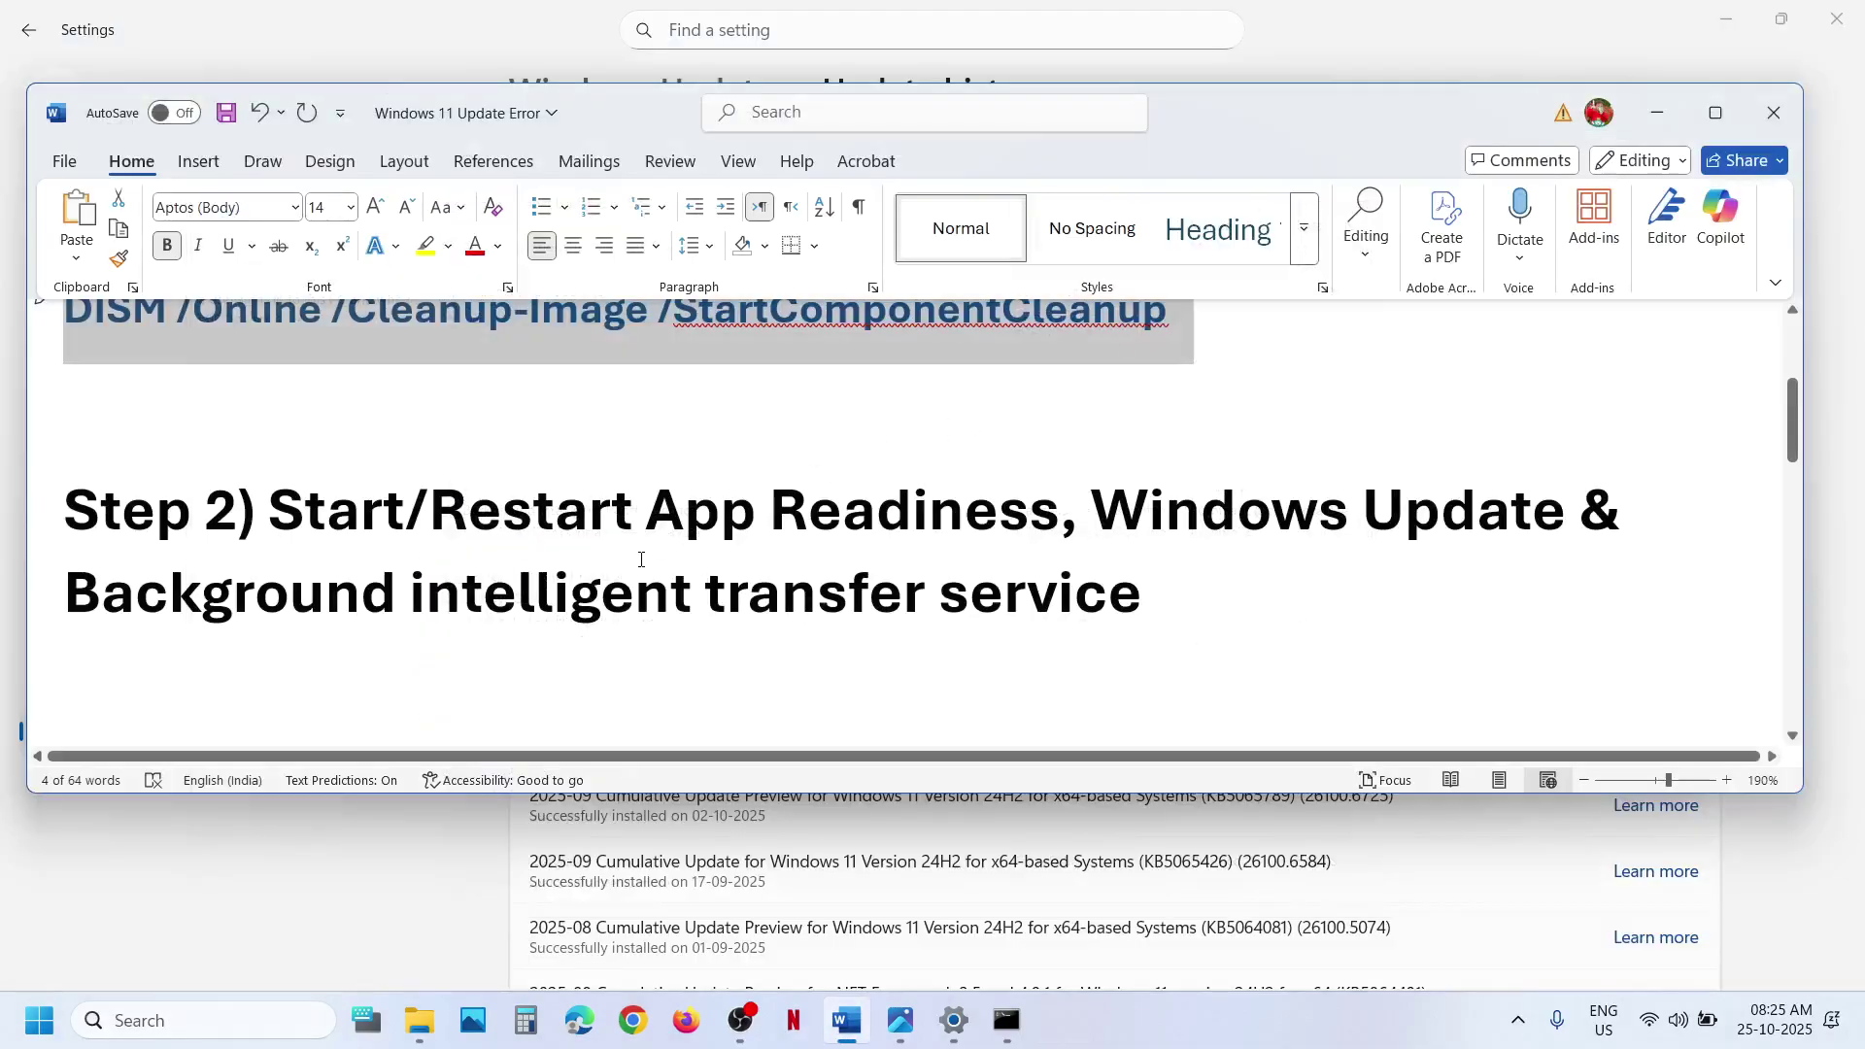
scroll(641, 559, "down", 3)
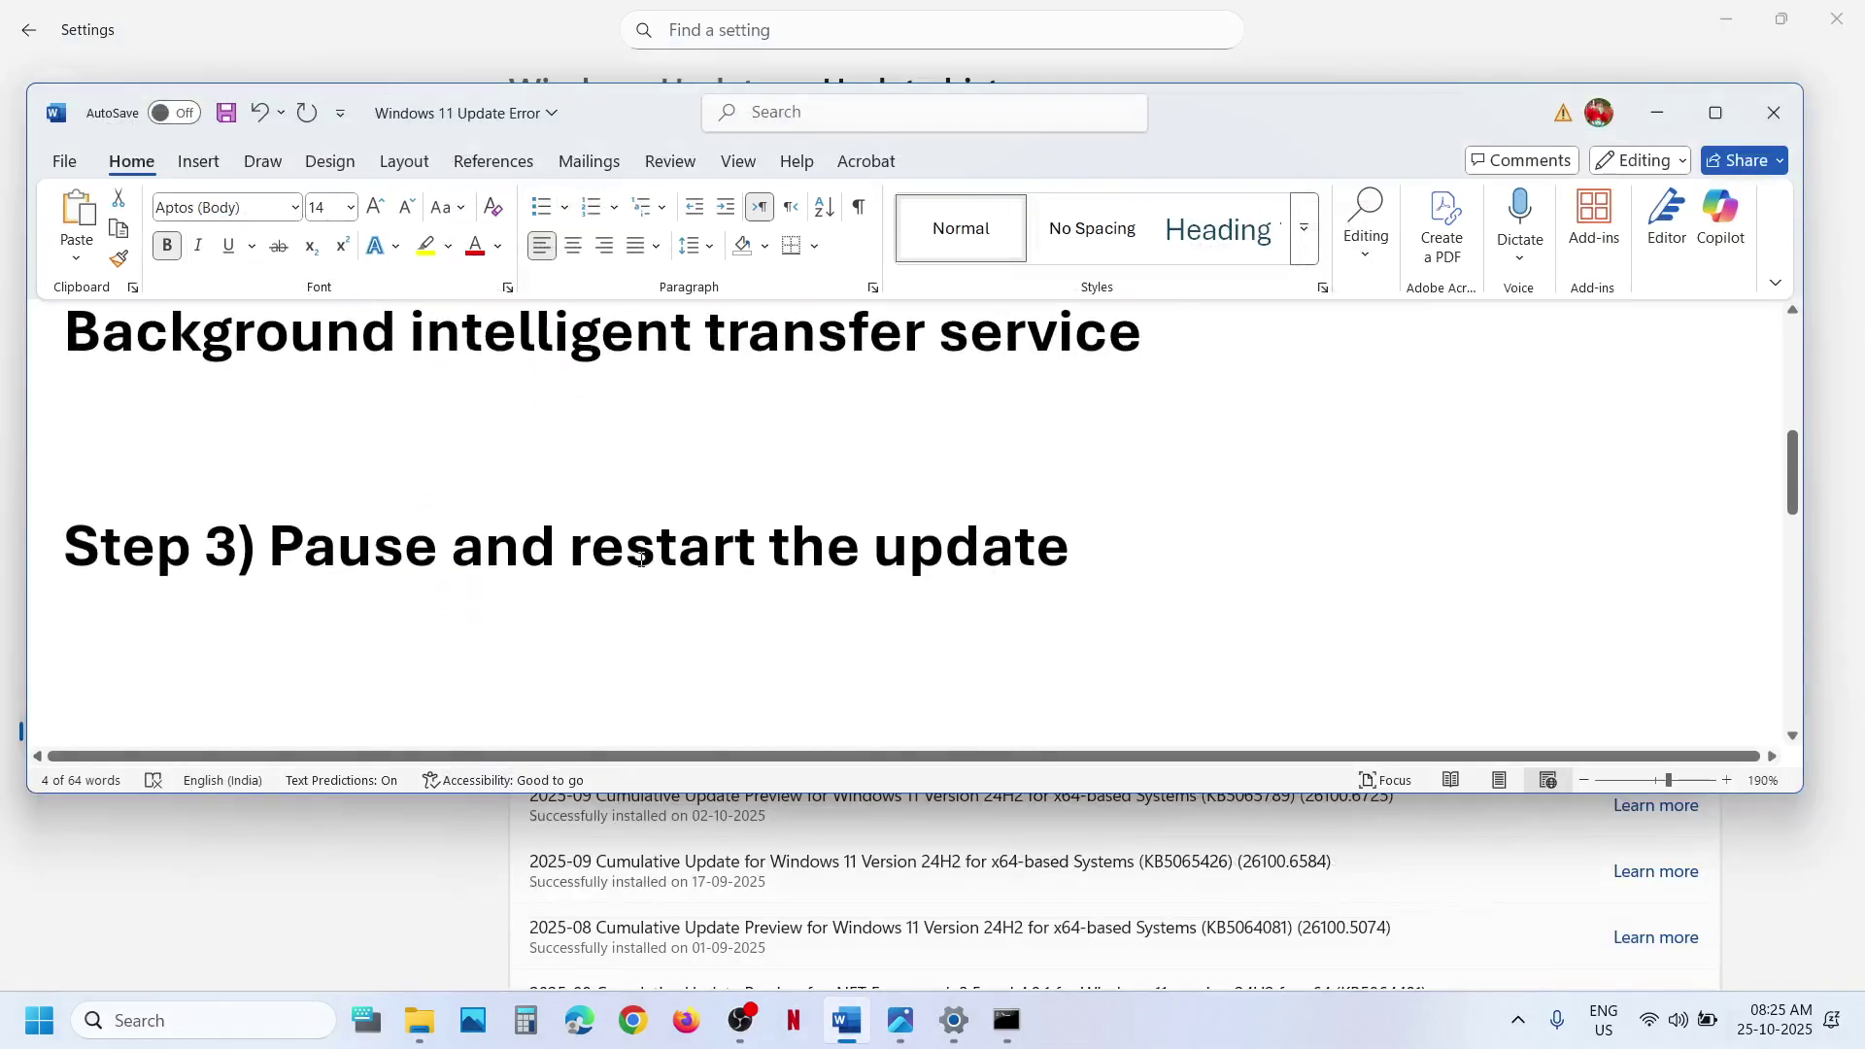
left_click(242, 874)
left_click(184, 735)
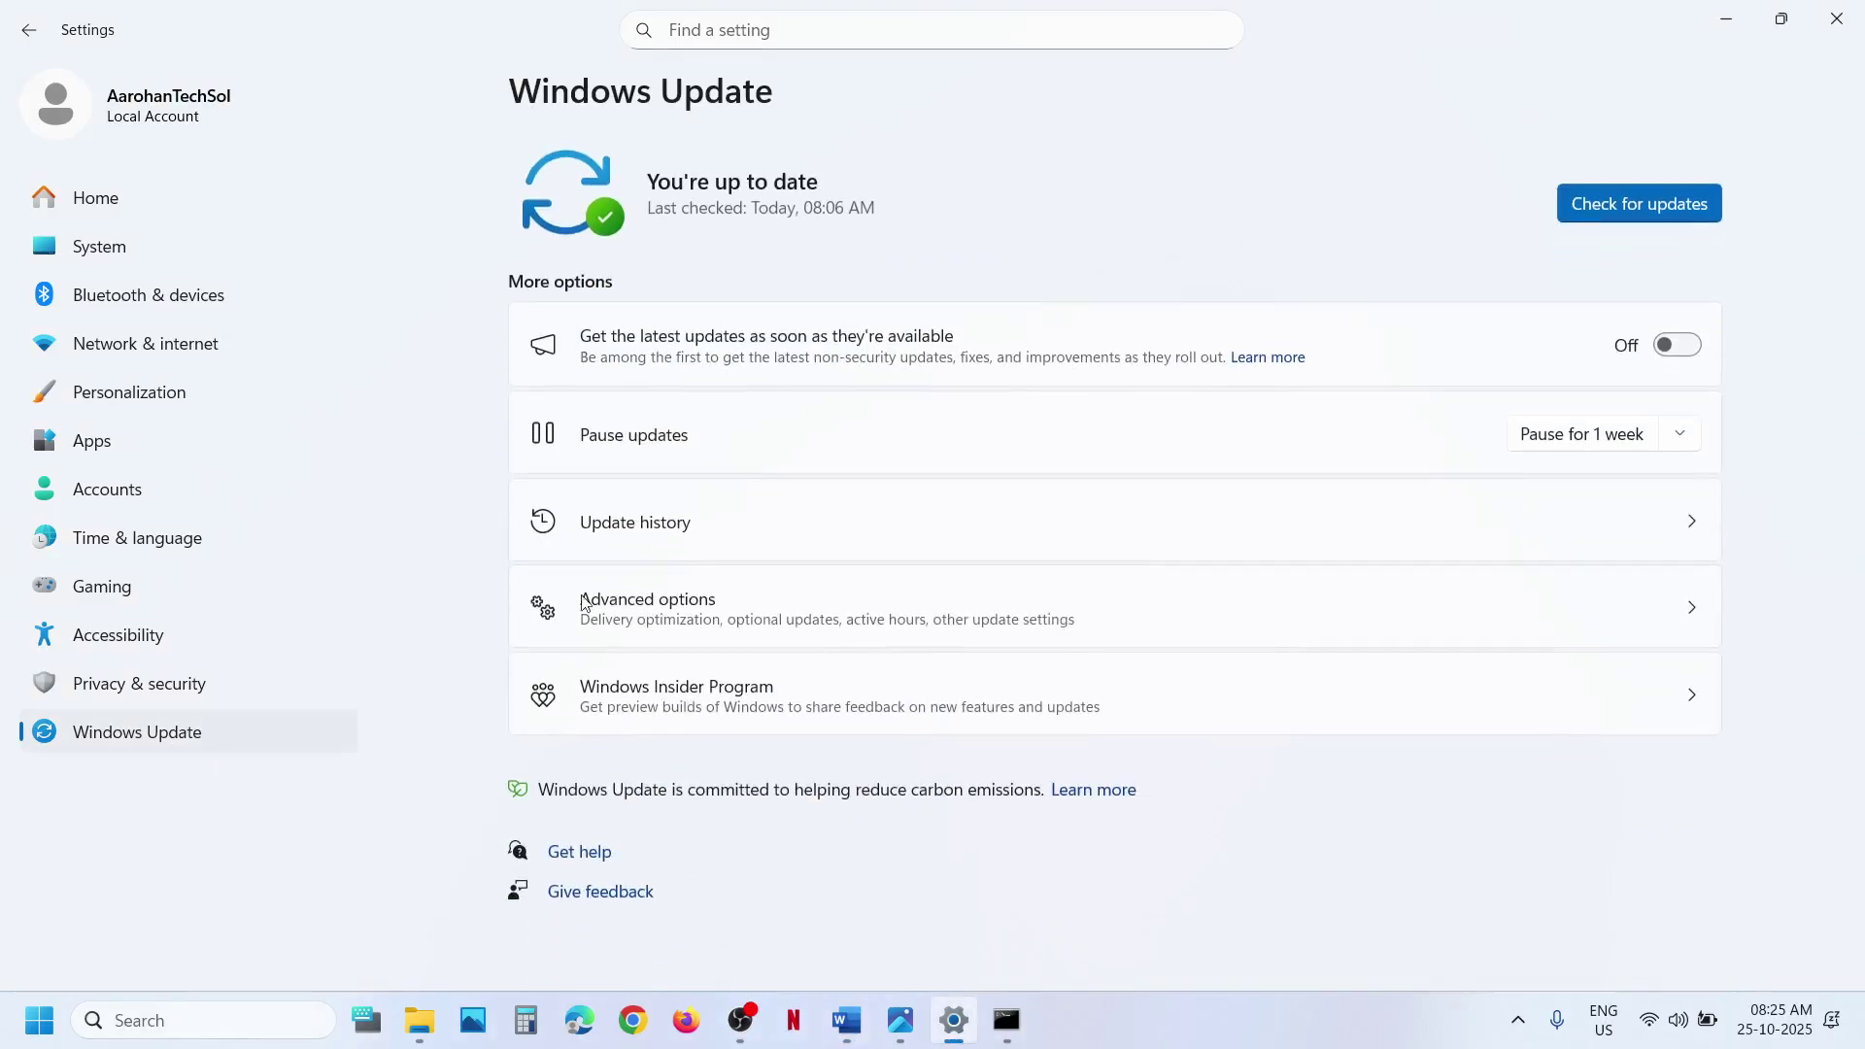
left_click(1557, 439)
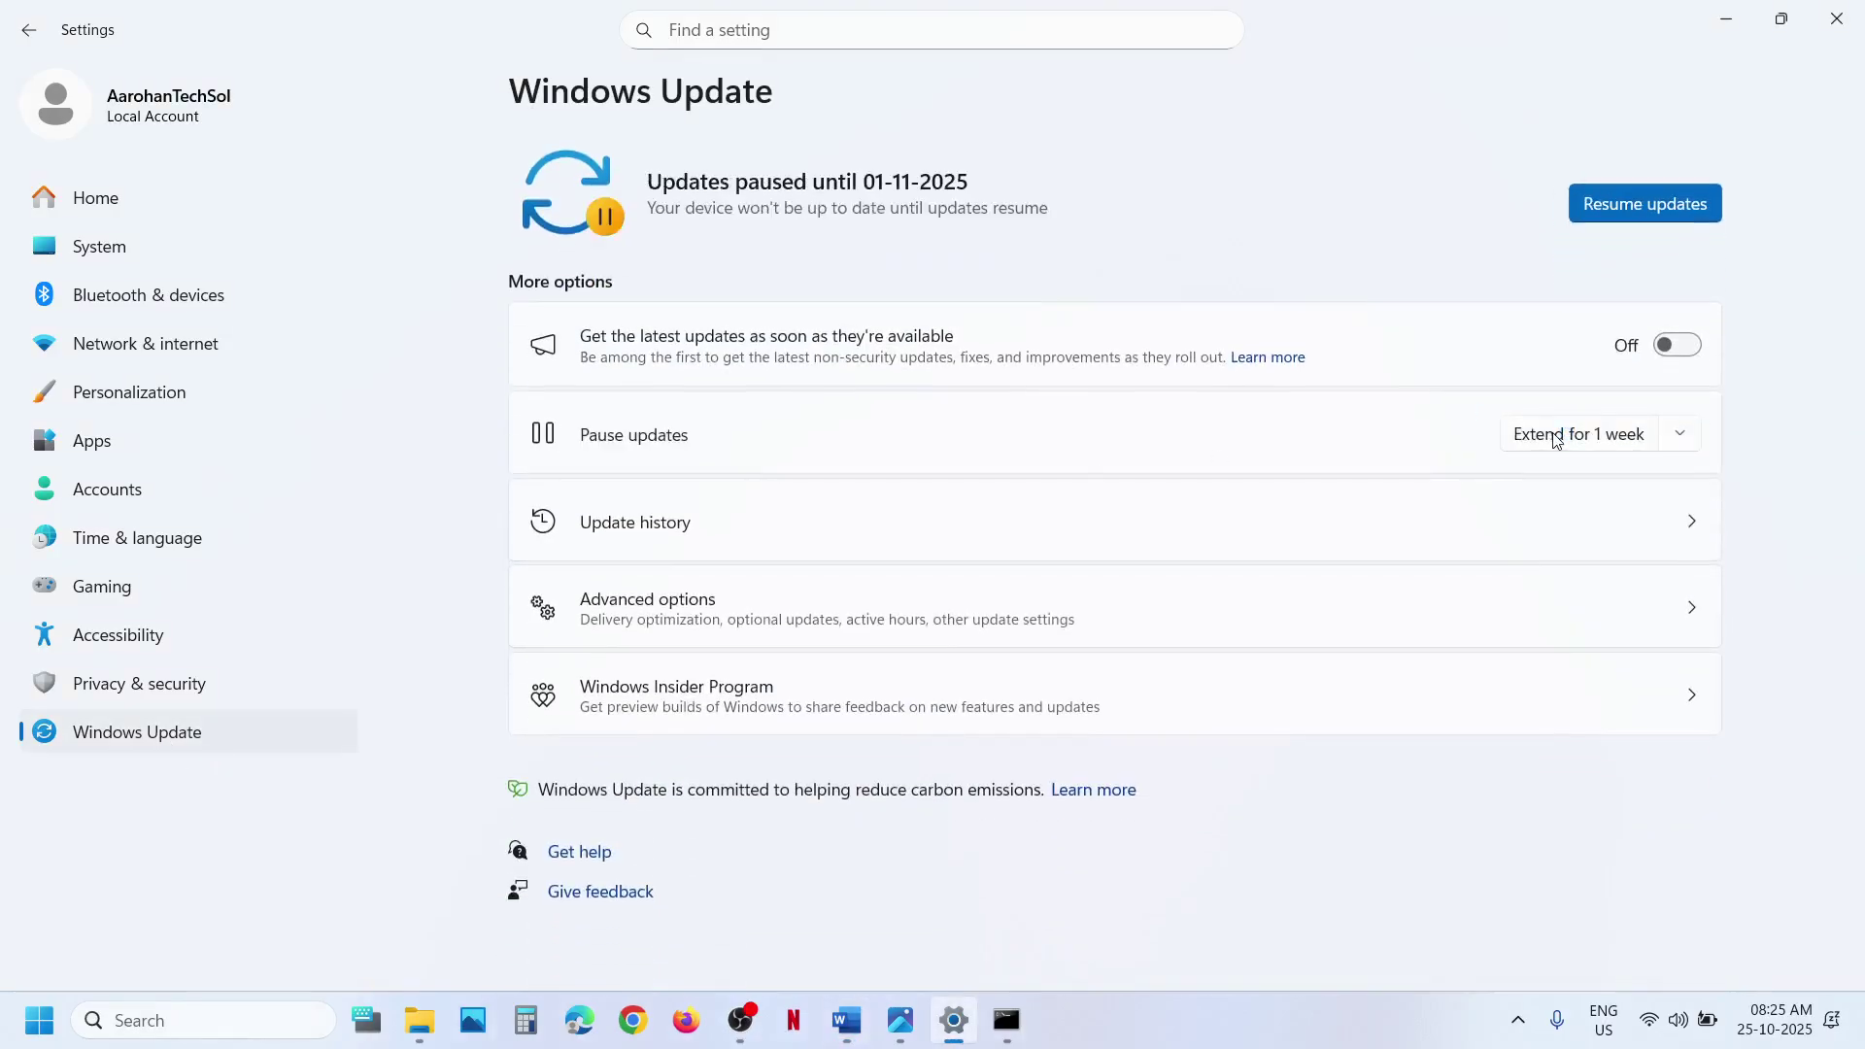
left_click(1644, 204)
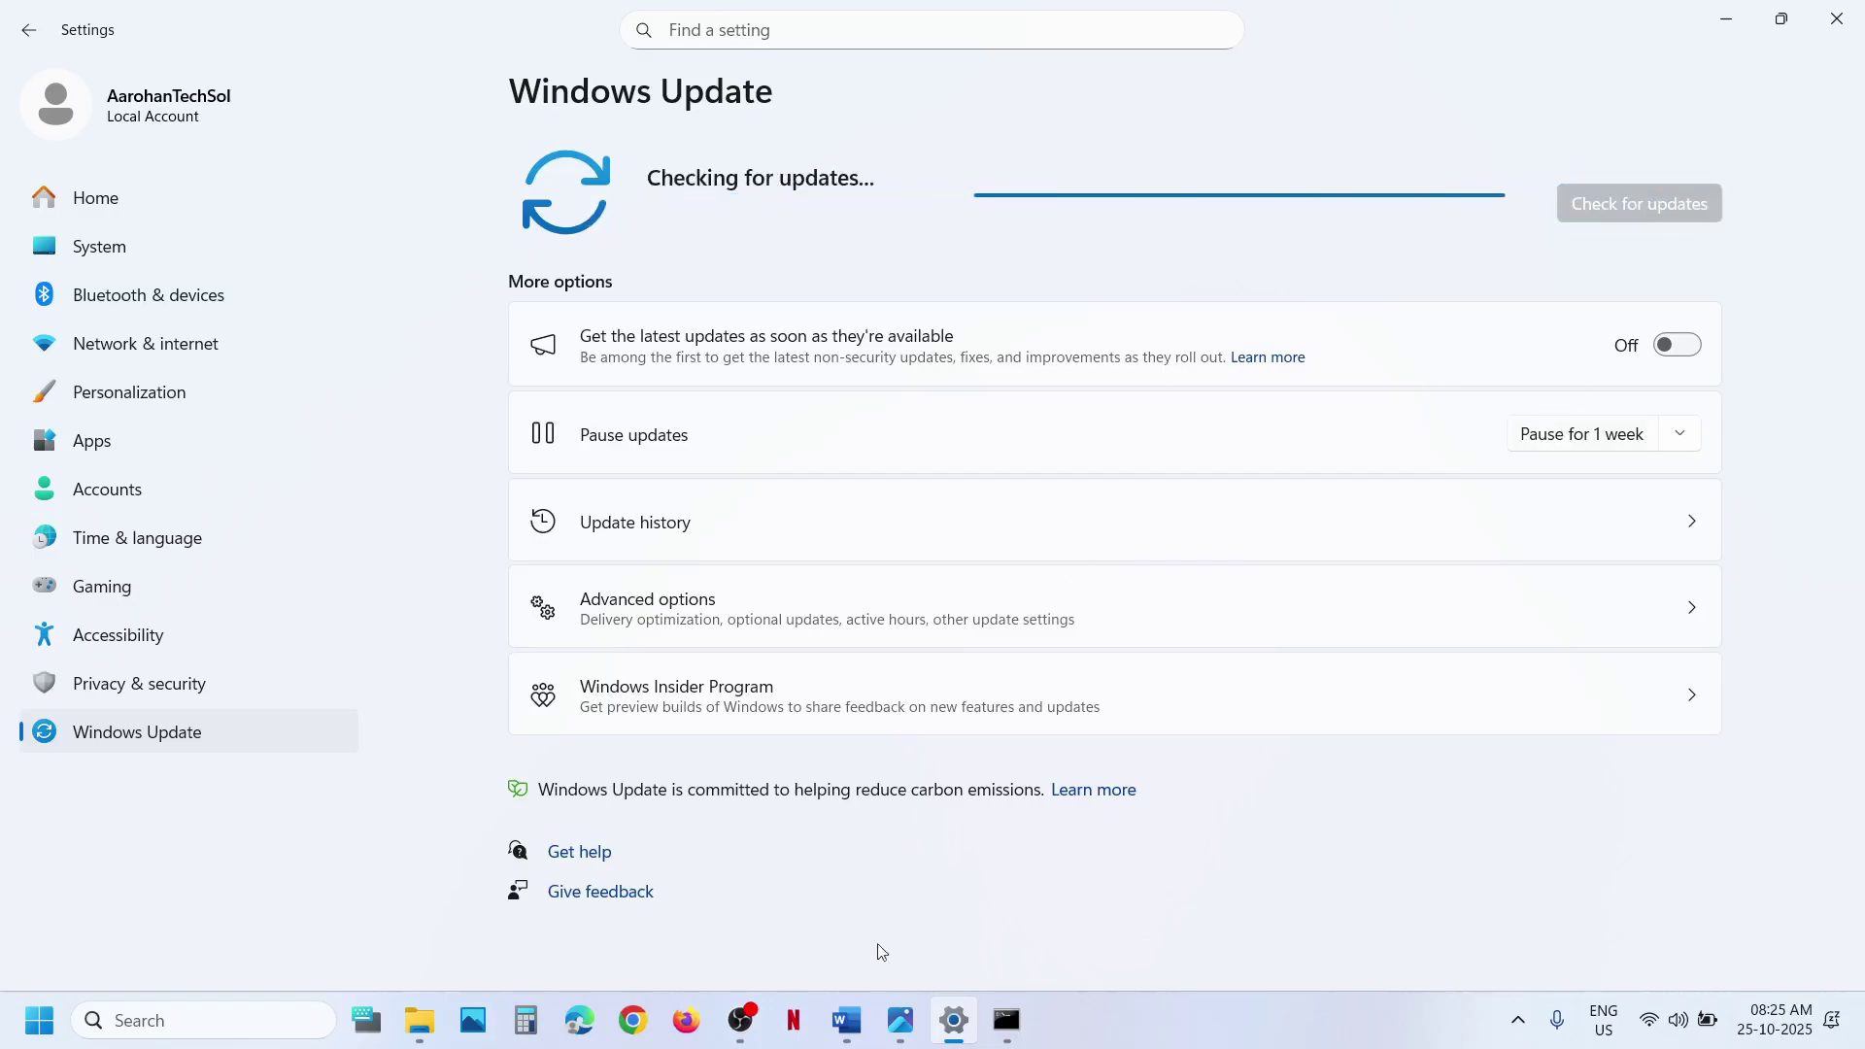
Run the Windows 11 Installation Assistant from the notes' download link, then close it
left_click(847, 1020)
scroll(647, 593, "down", 4)
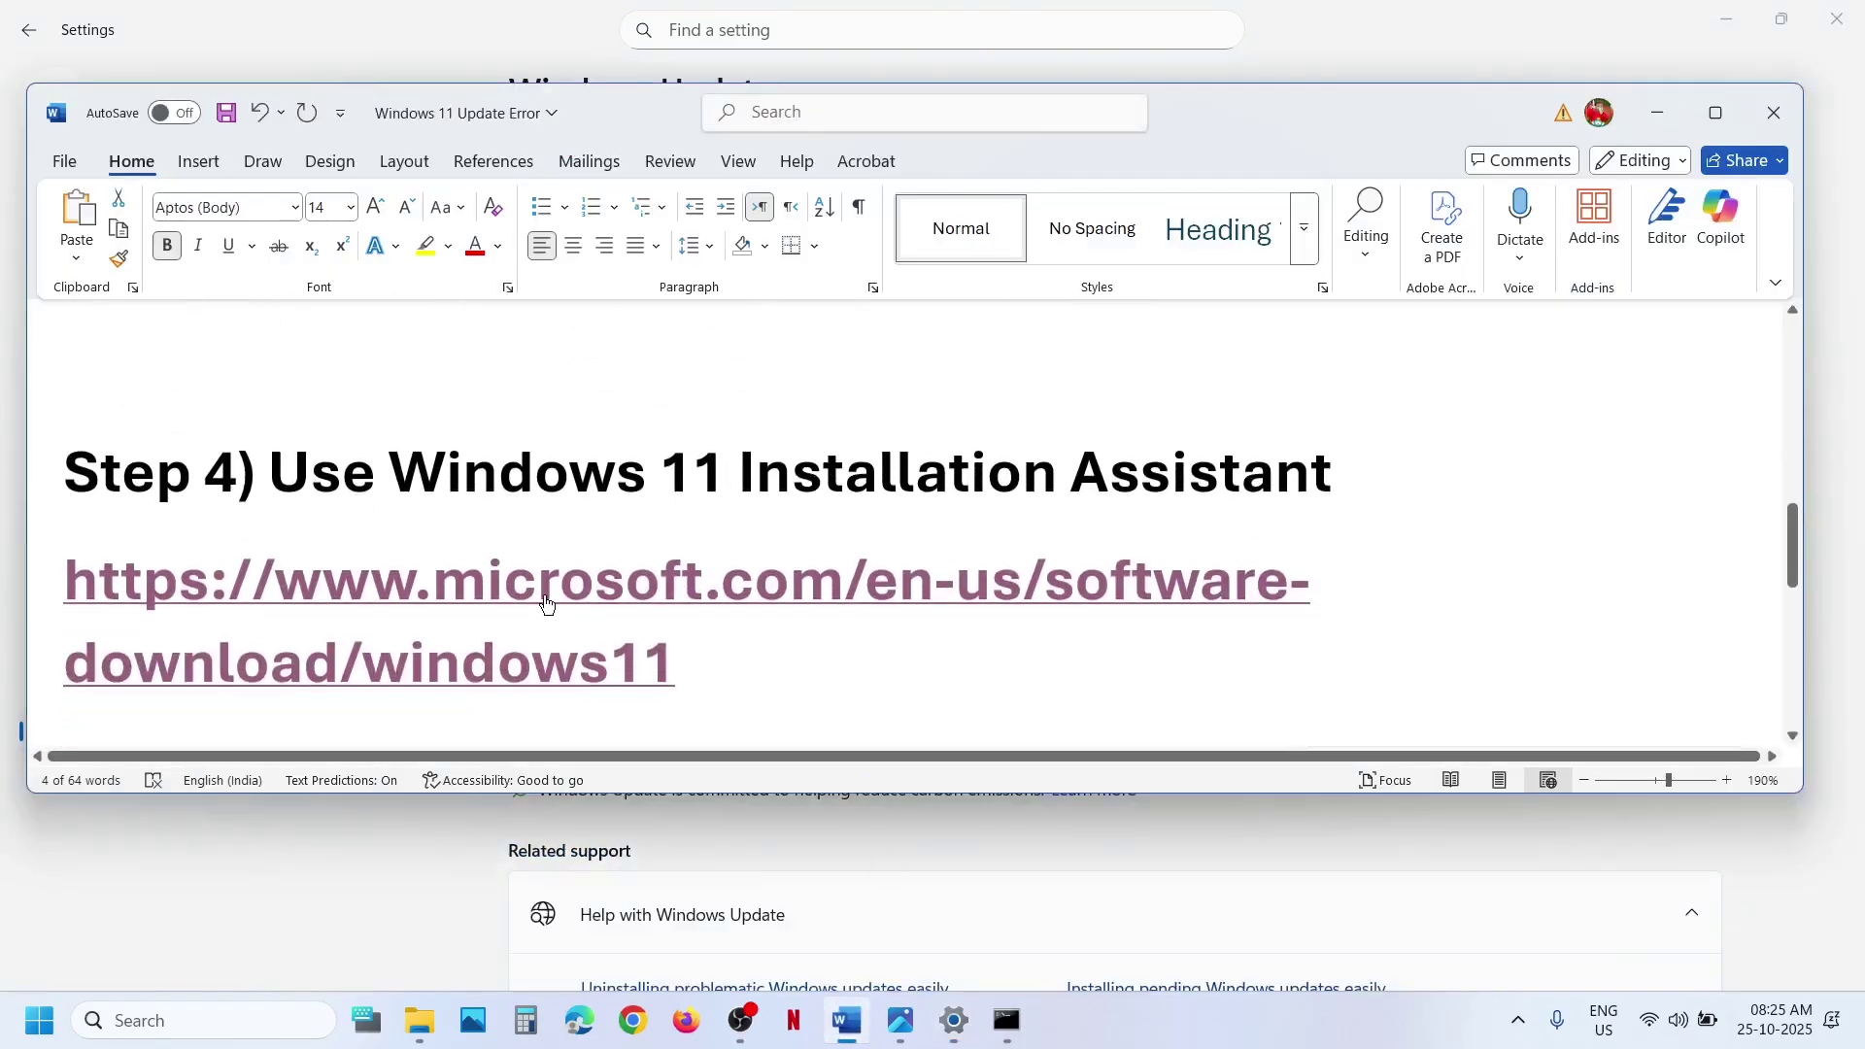
left_click(546, 602, "ctrl")
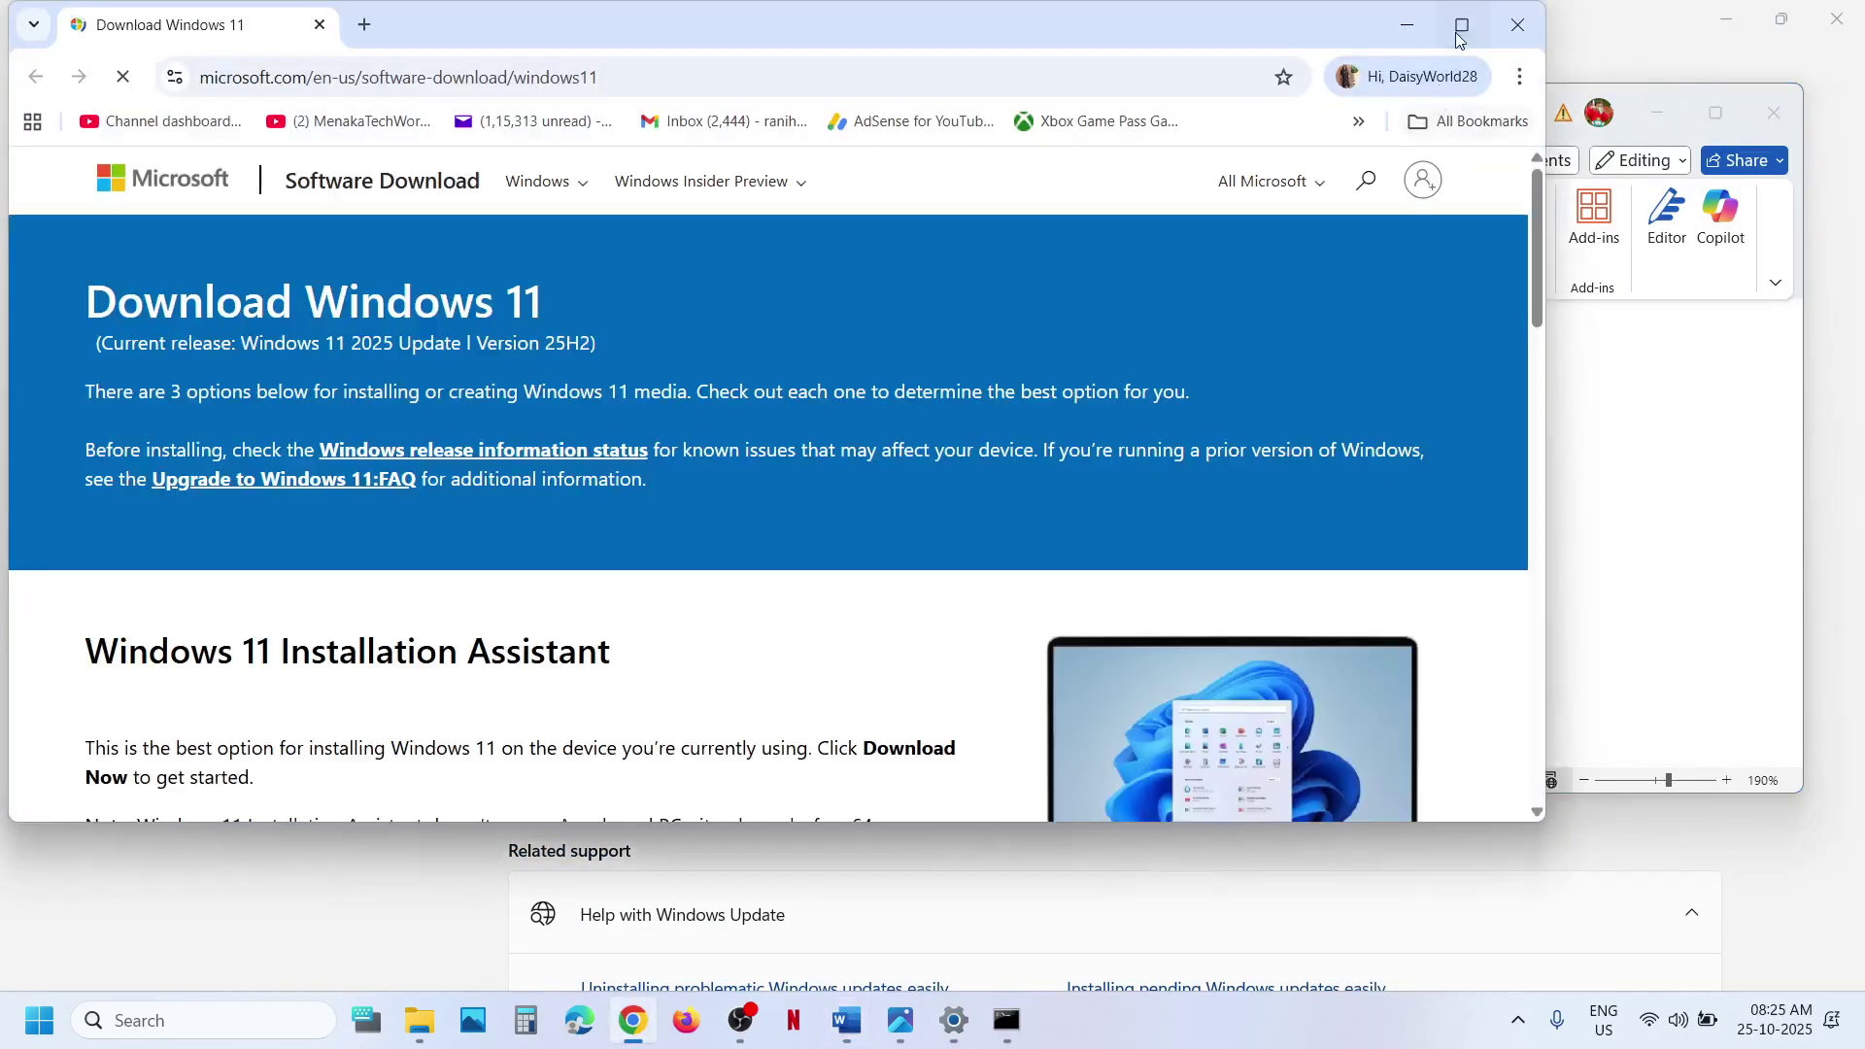
left_click(1460, 35)
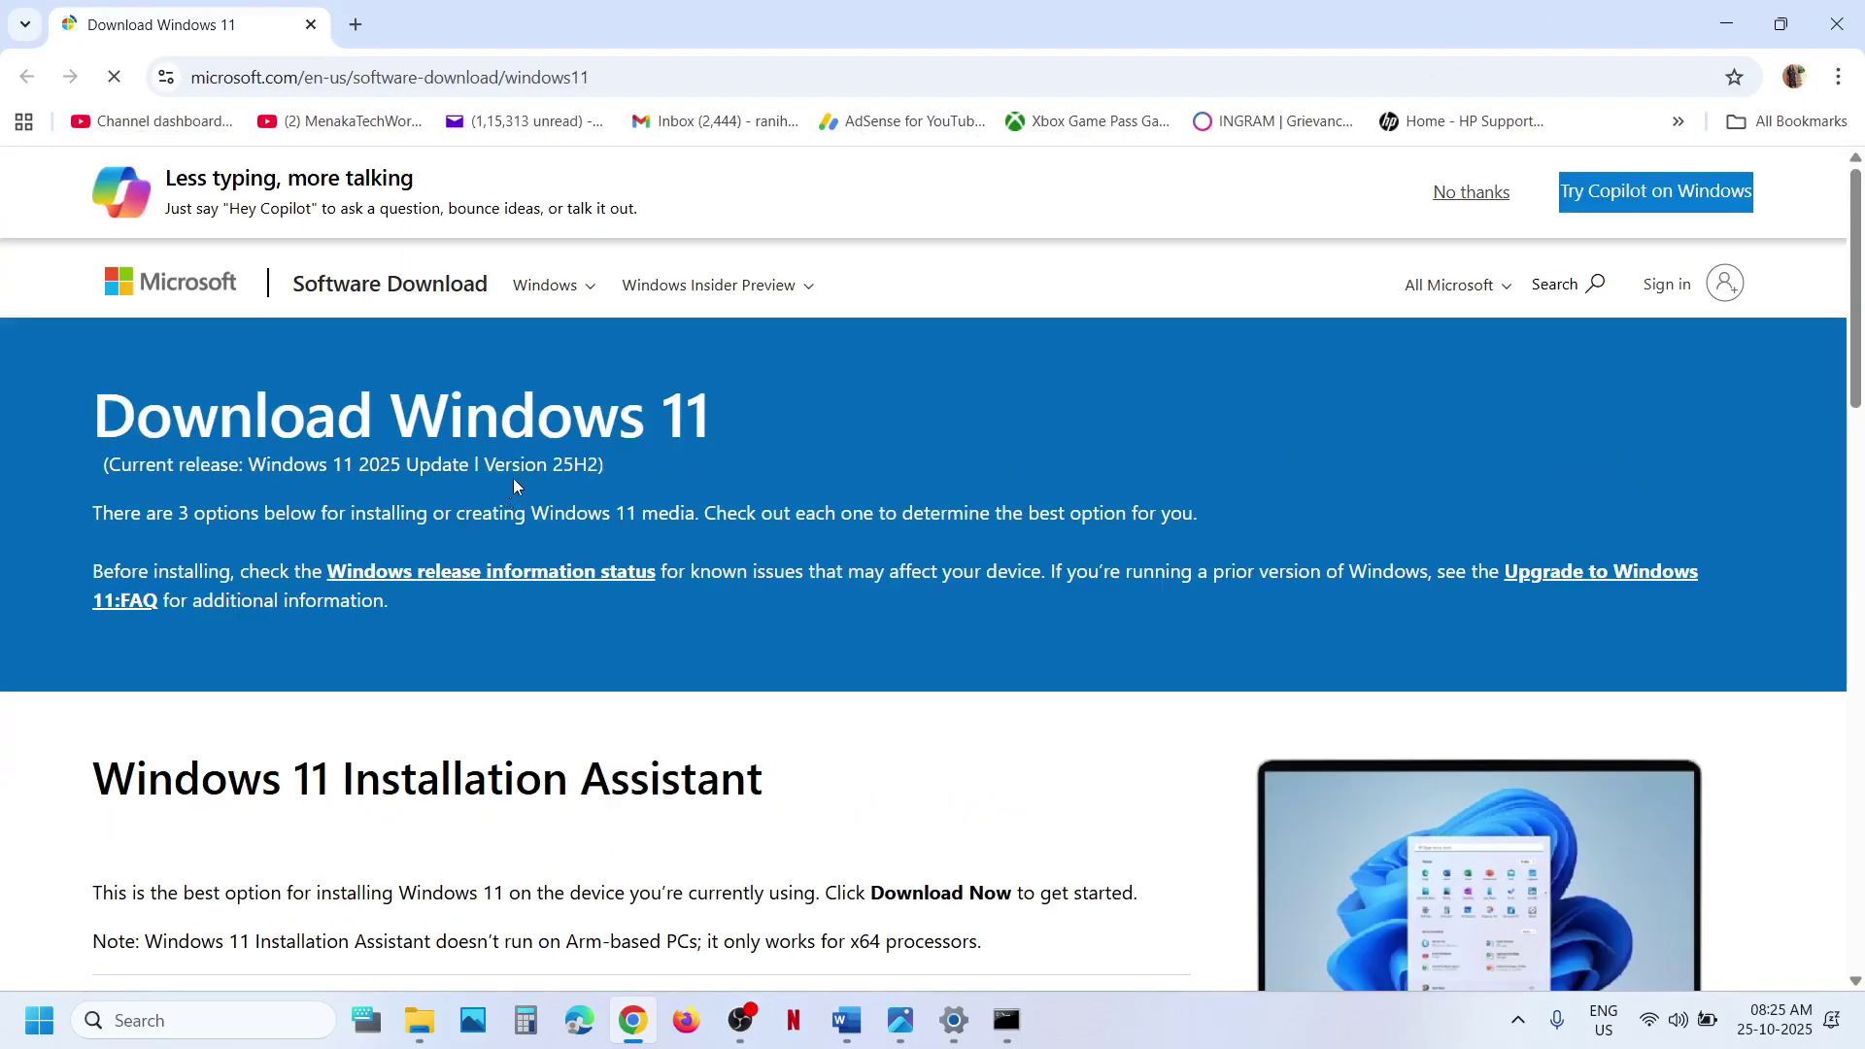
scroll(513, 478, "down", 3)
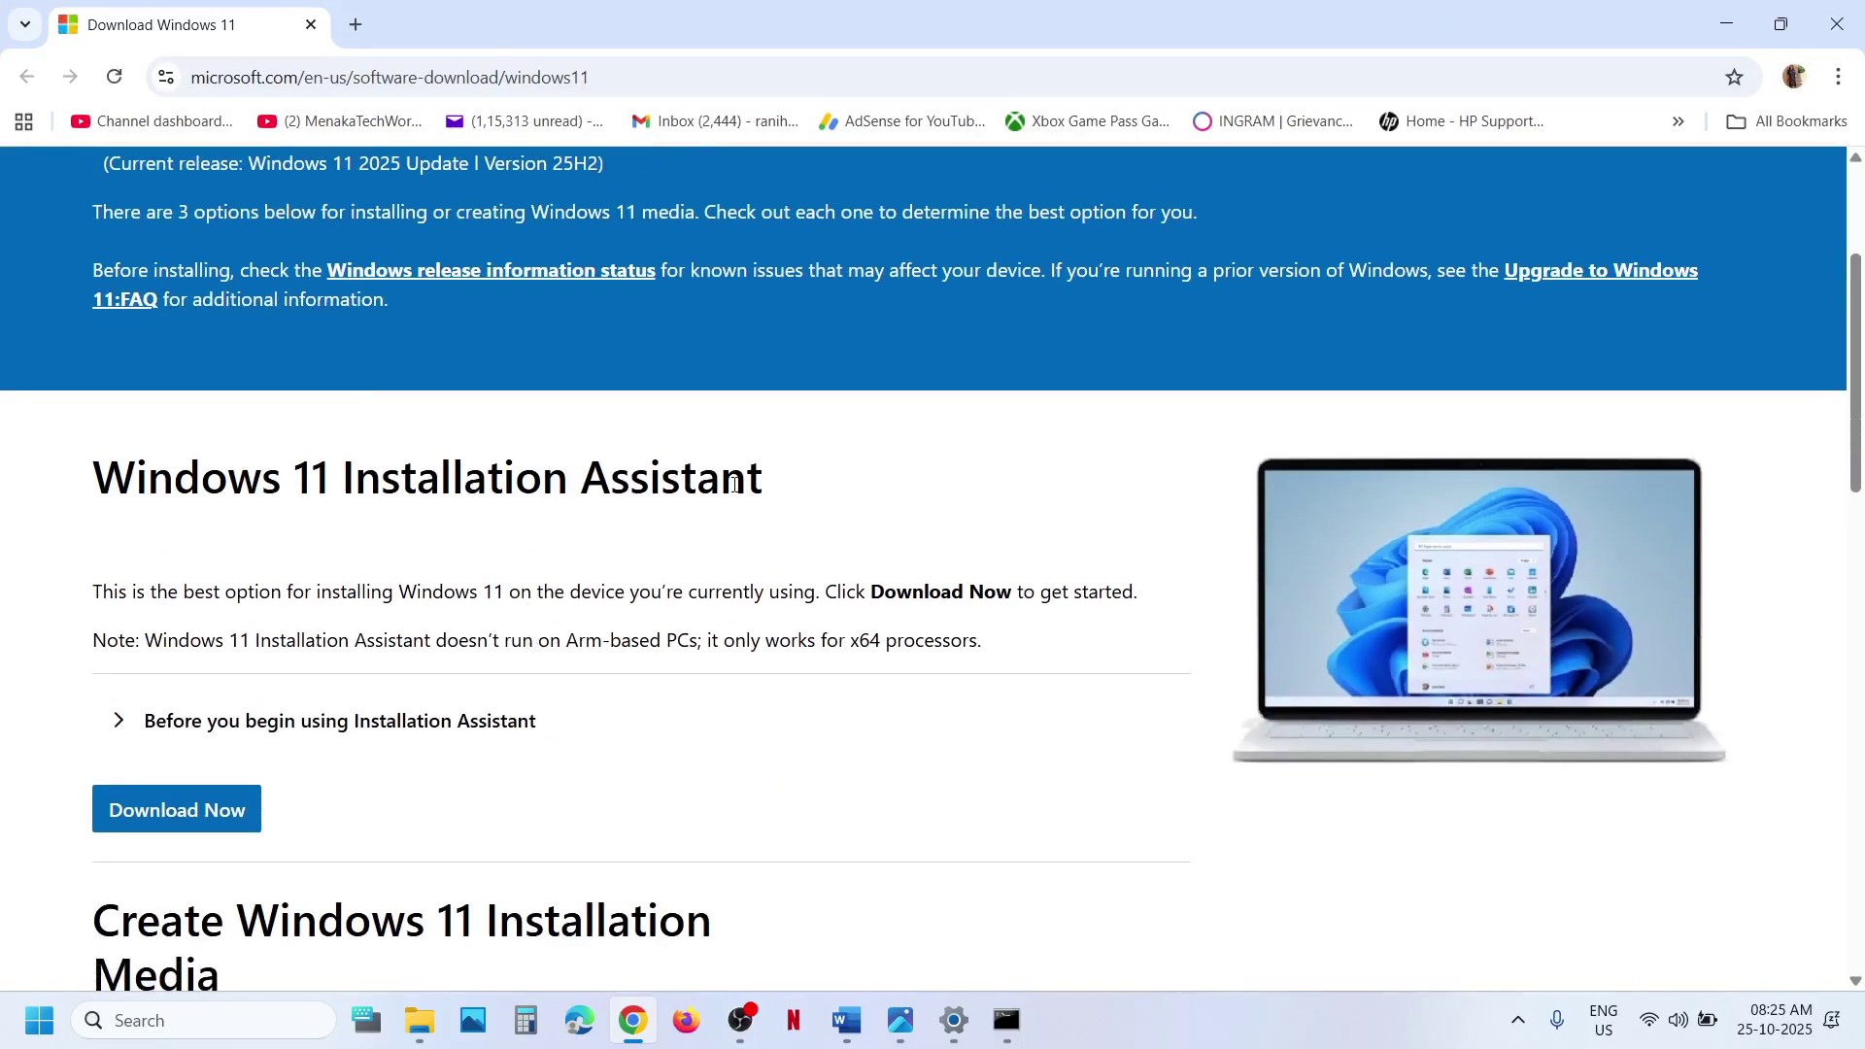
left_click(121, 822)
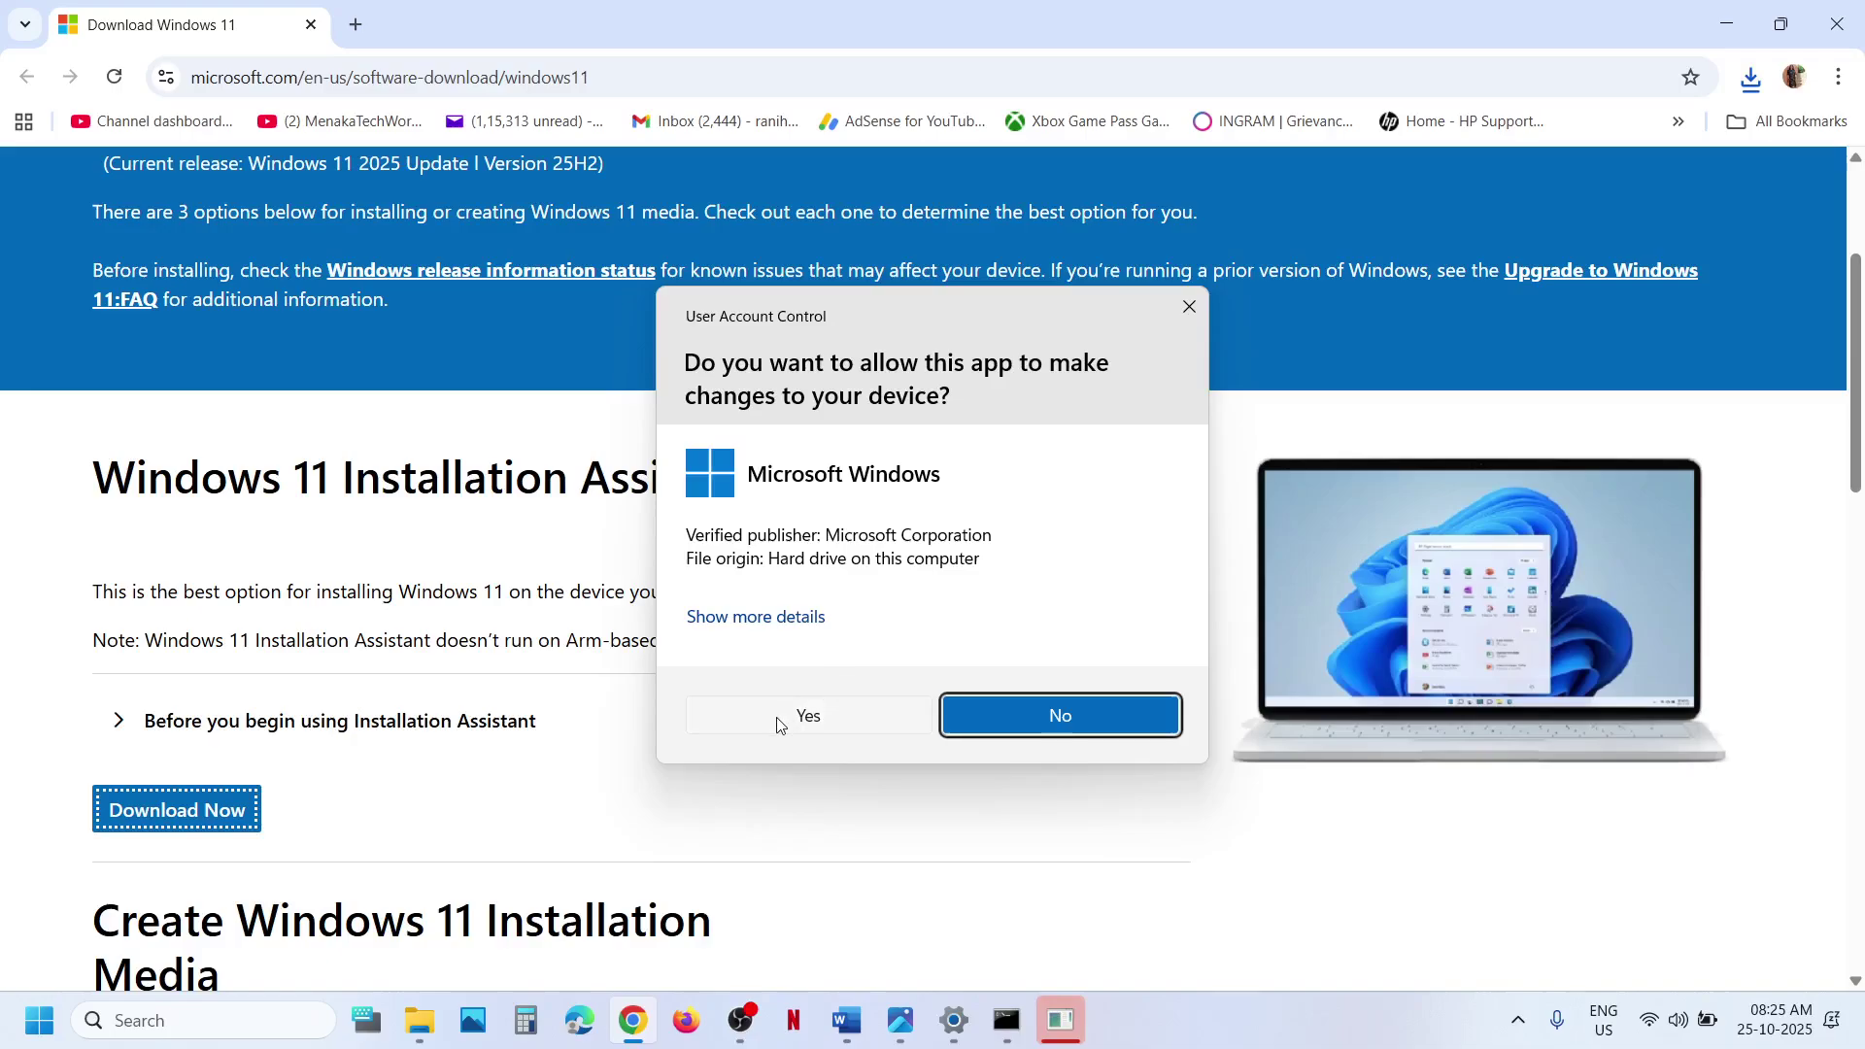
left_click(778, 722)
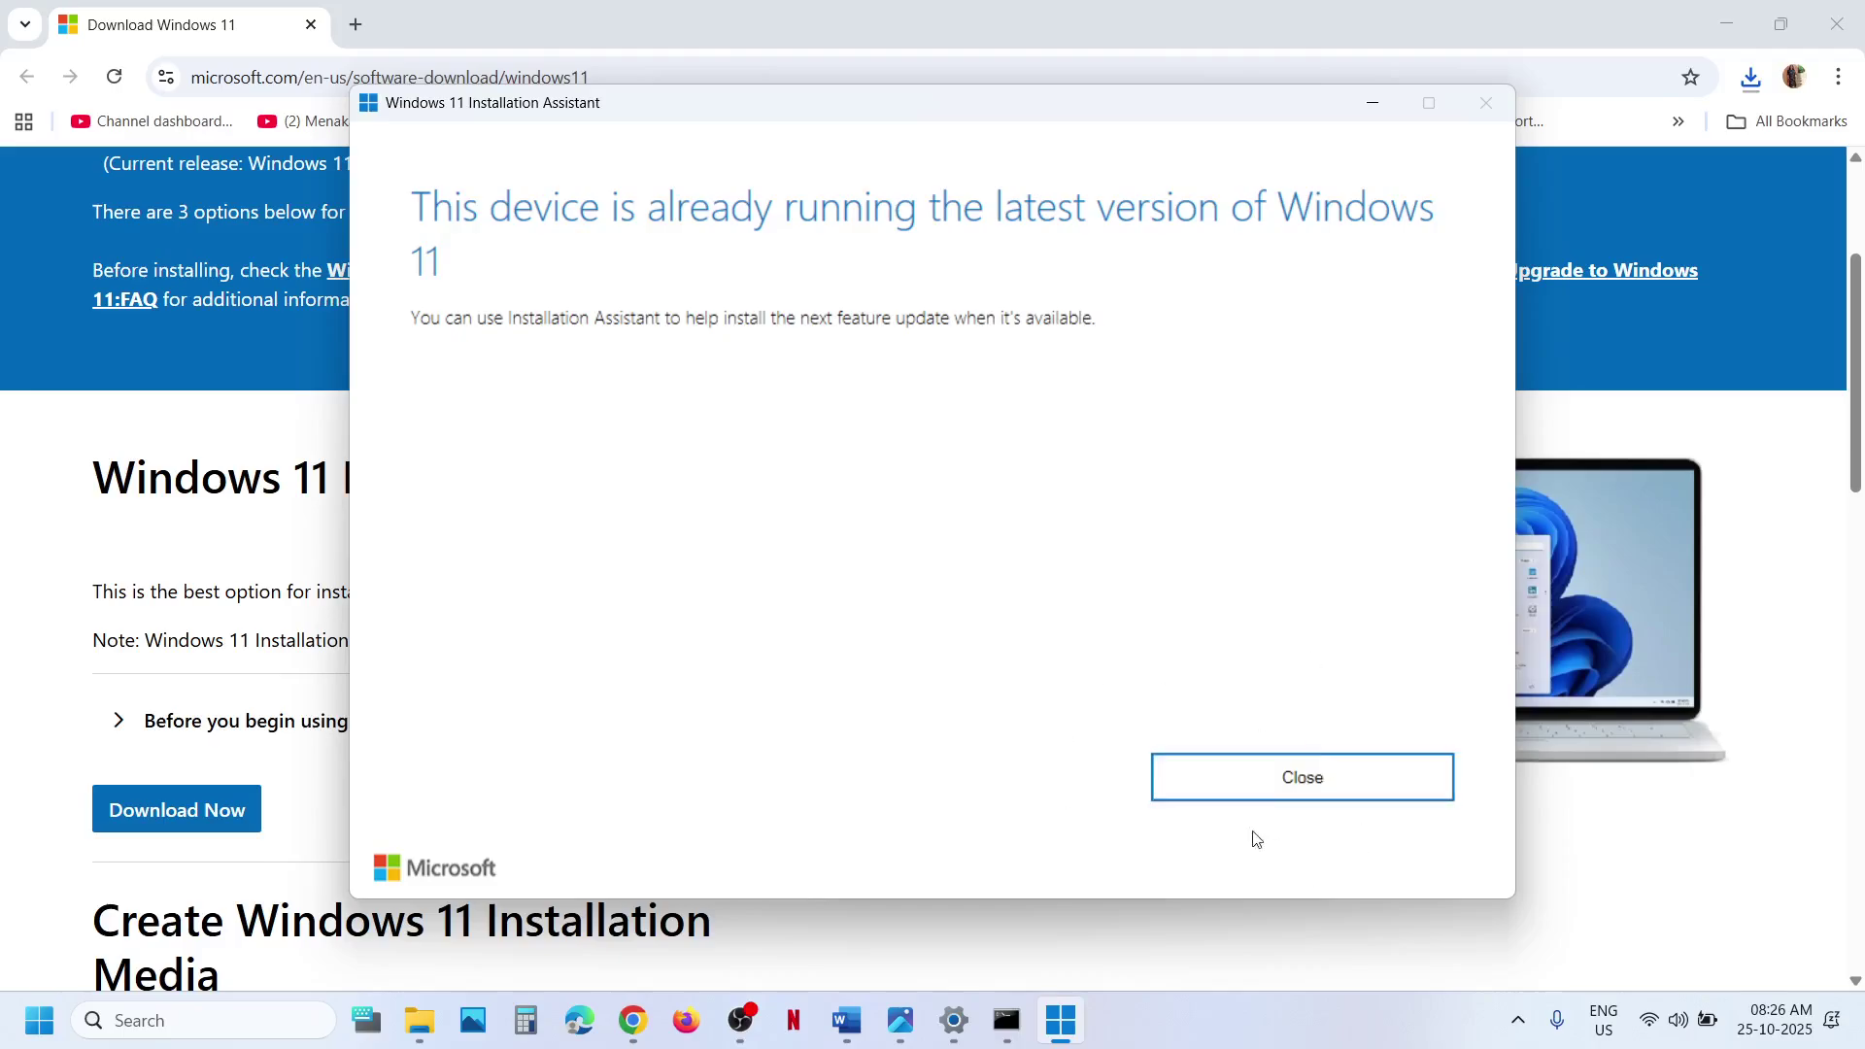
left_click(1190, 781)
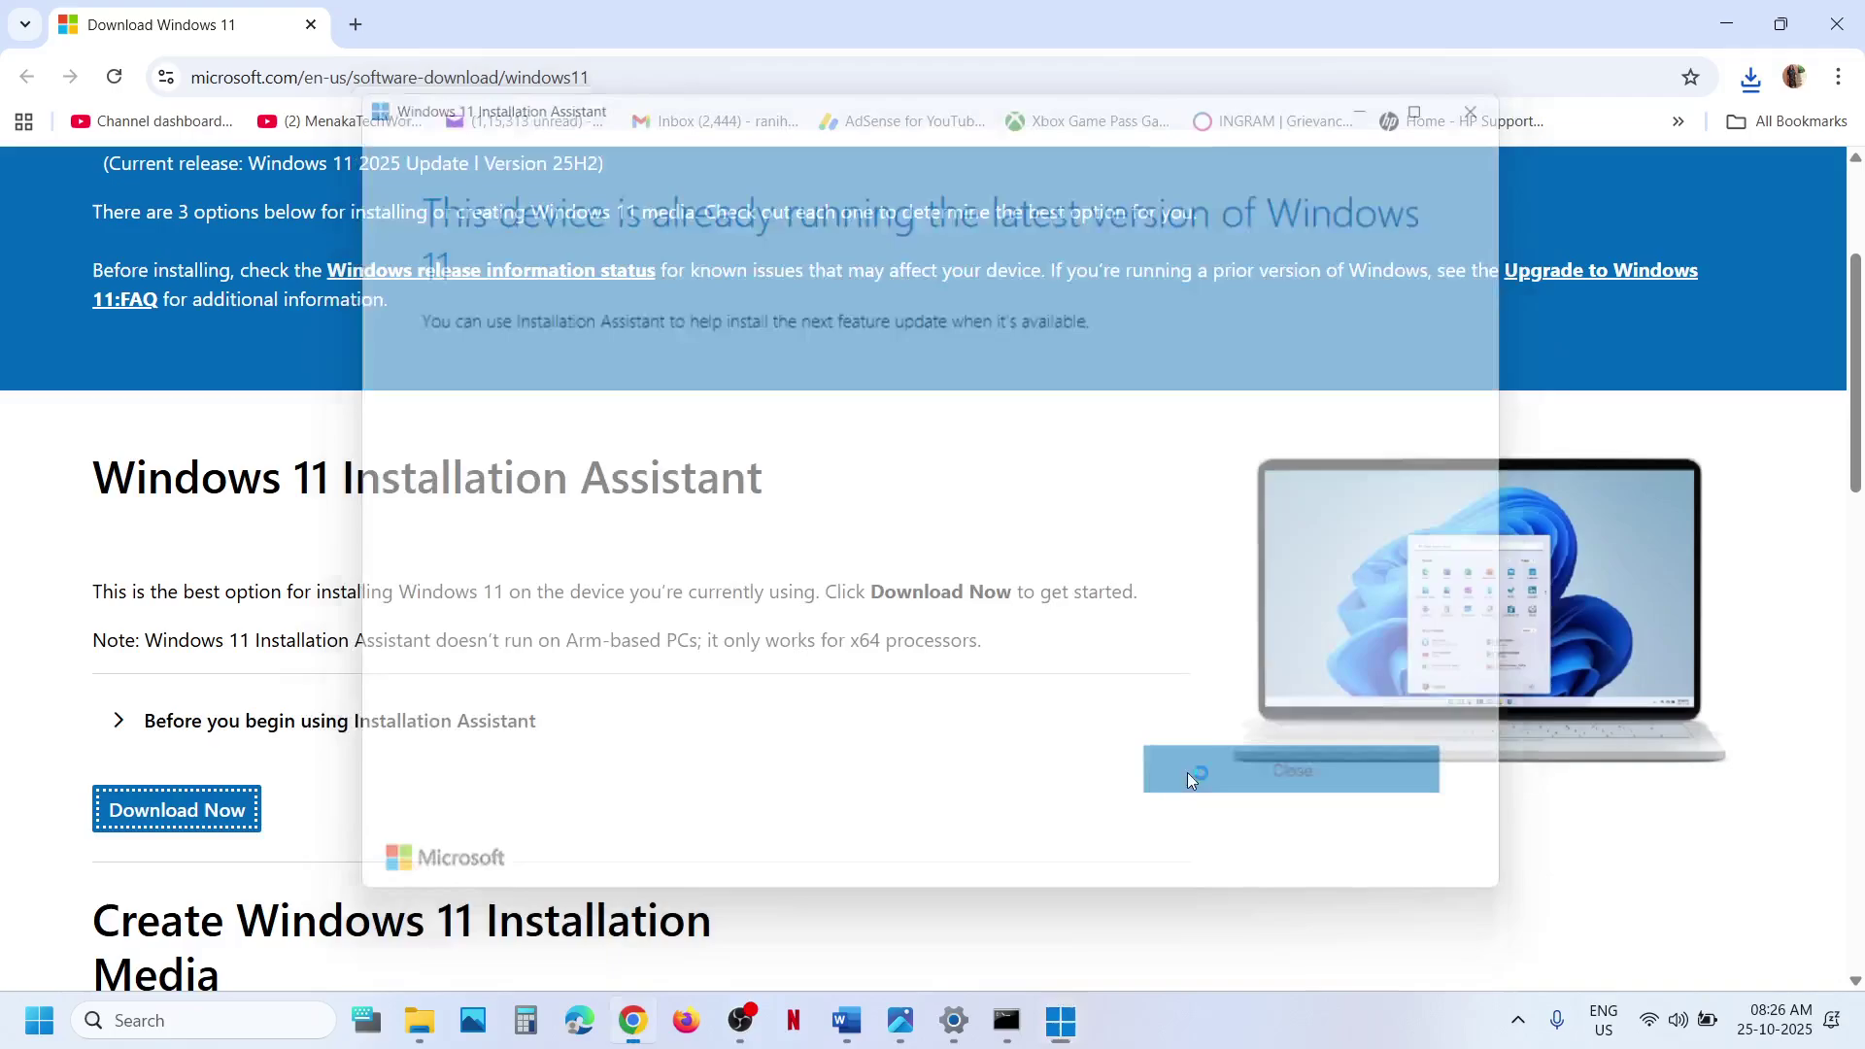
left_click(846, 1020)
View the Reinstall now option under Advanced options > Recovery, leaving the power menu unused
scroll(537, 580, "down", 4)
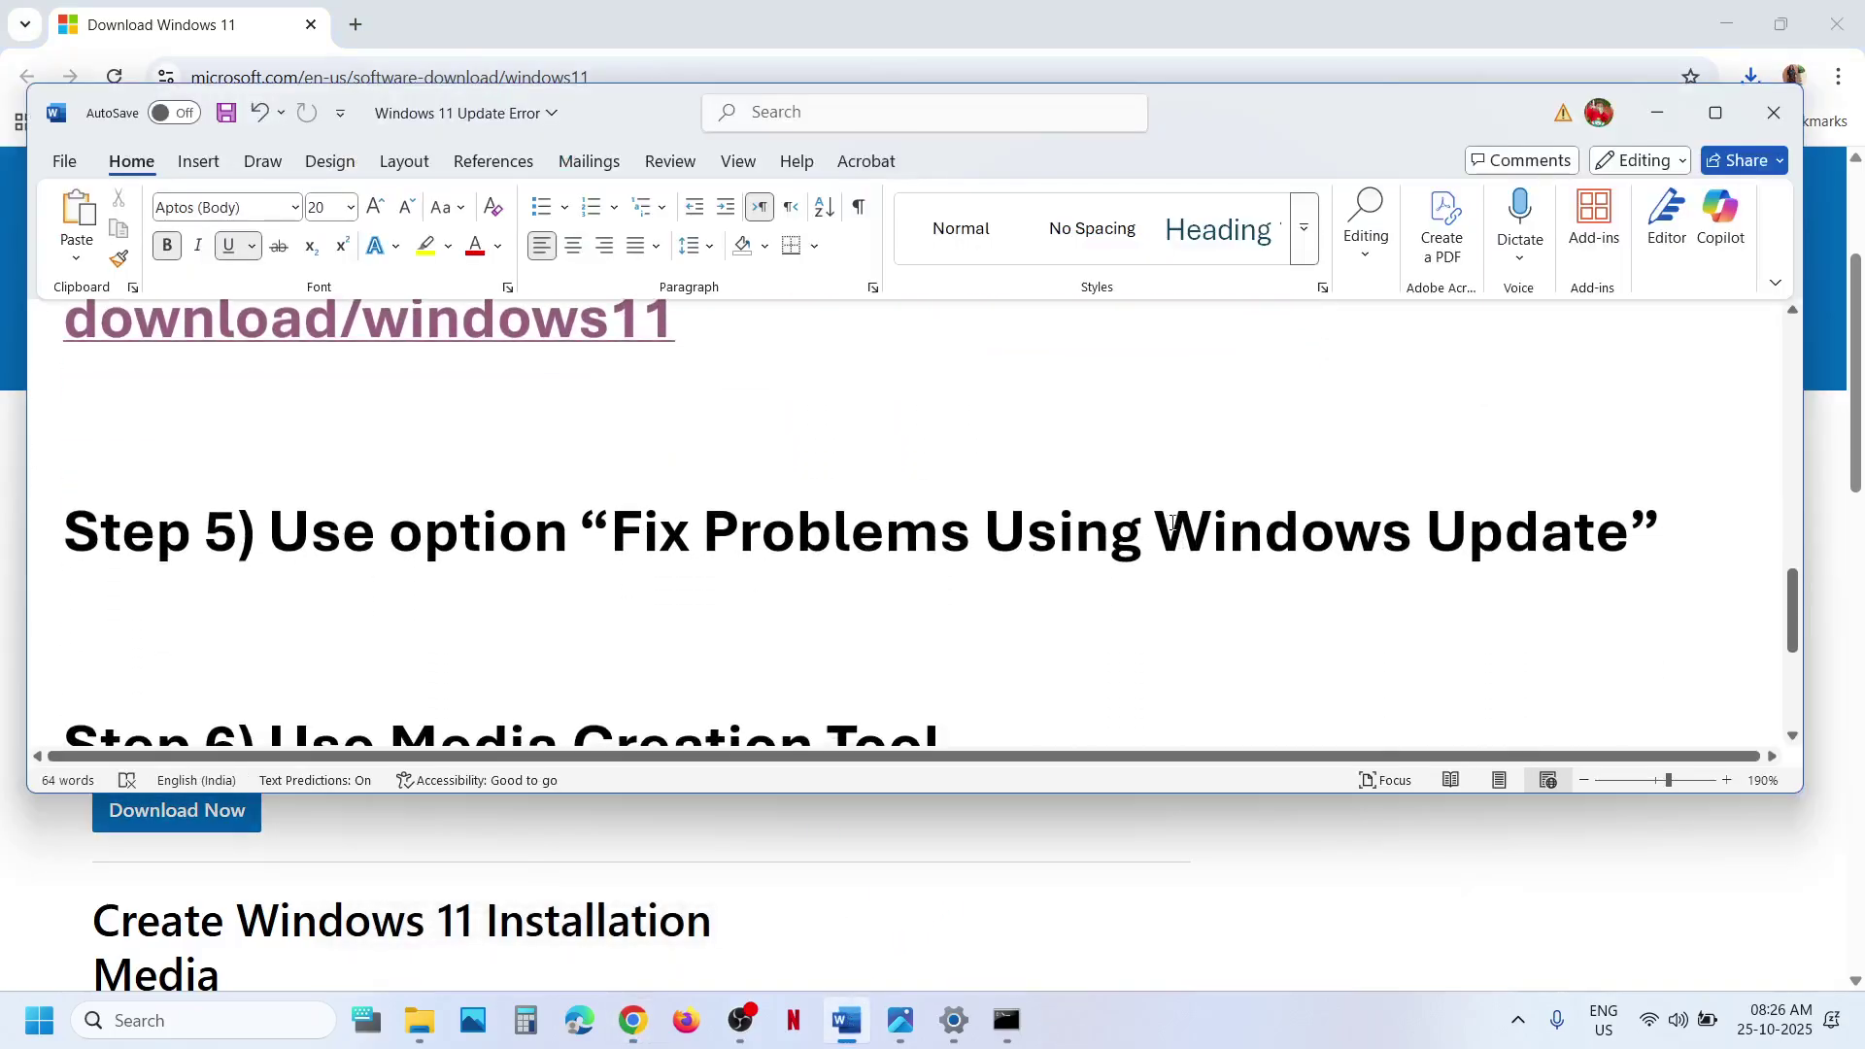
key("alt+Tab")
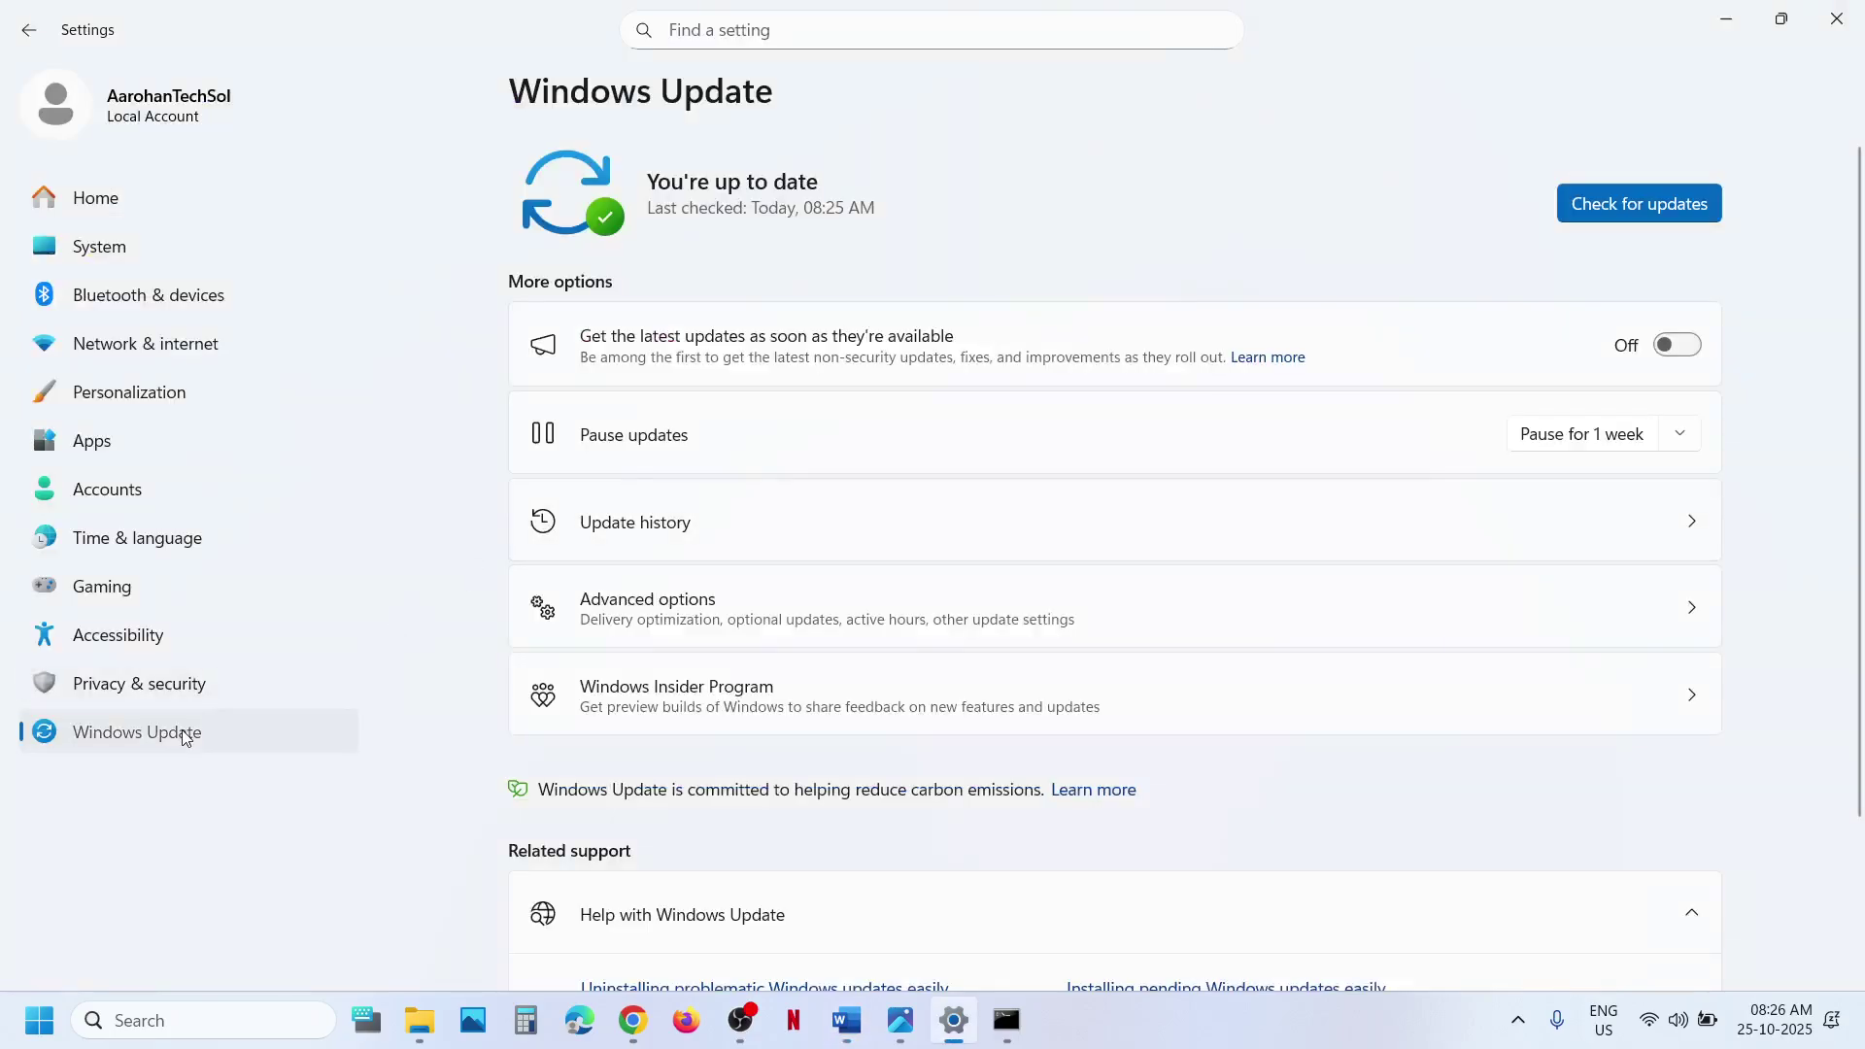
left_click(707, 621)
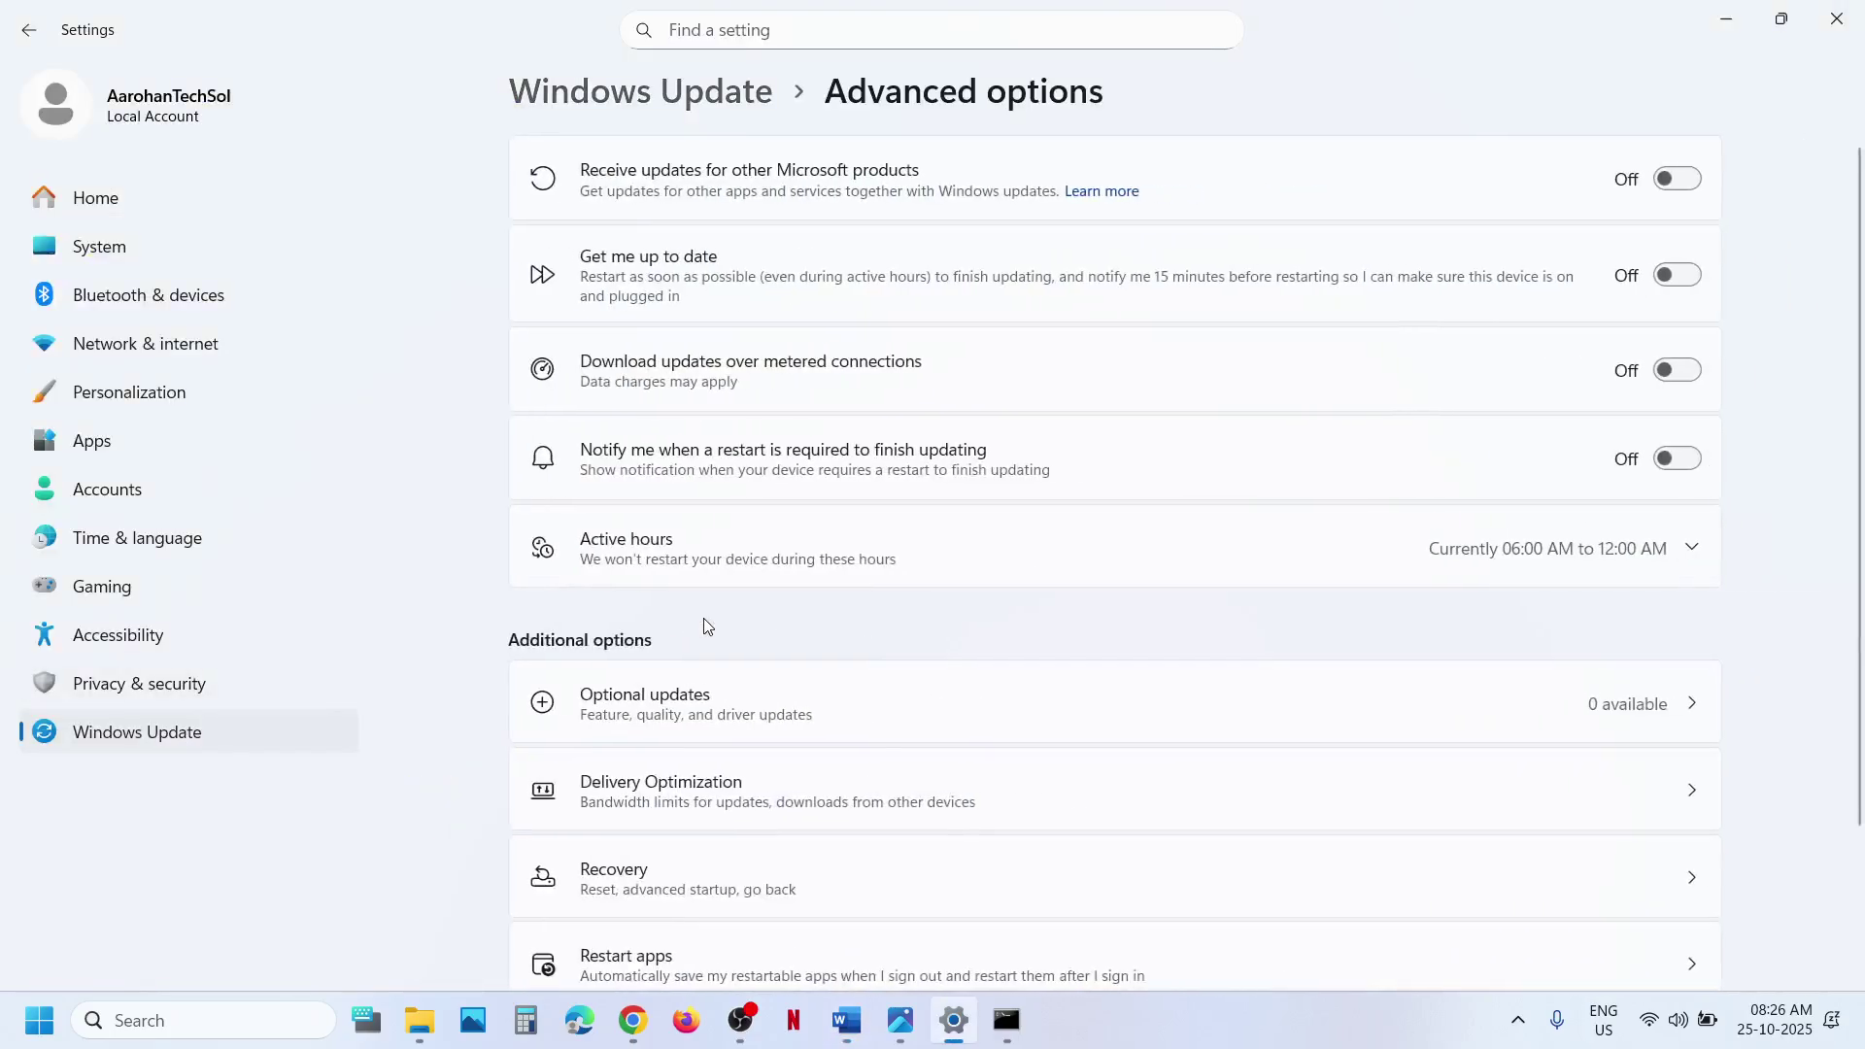
scroll(707, 625, "down", 3)
left_click(644, 696)
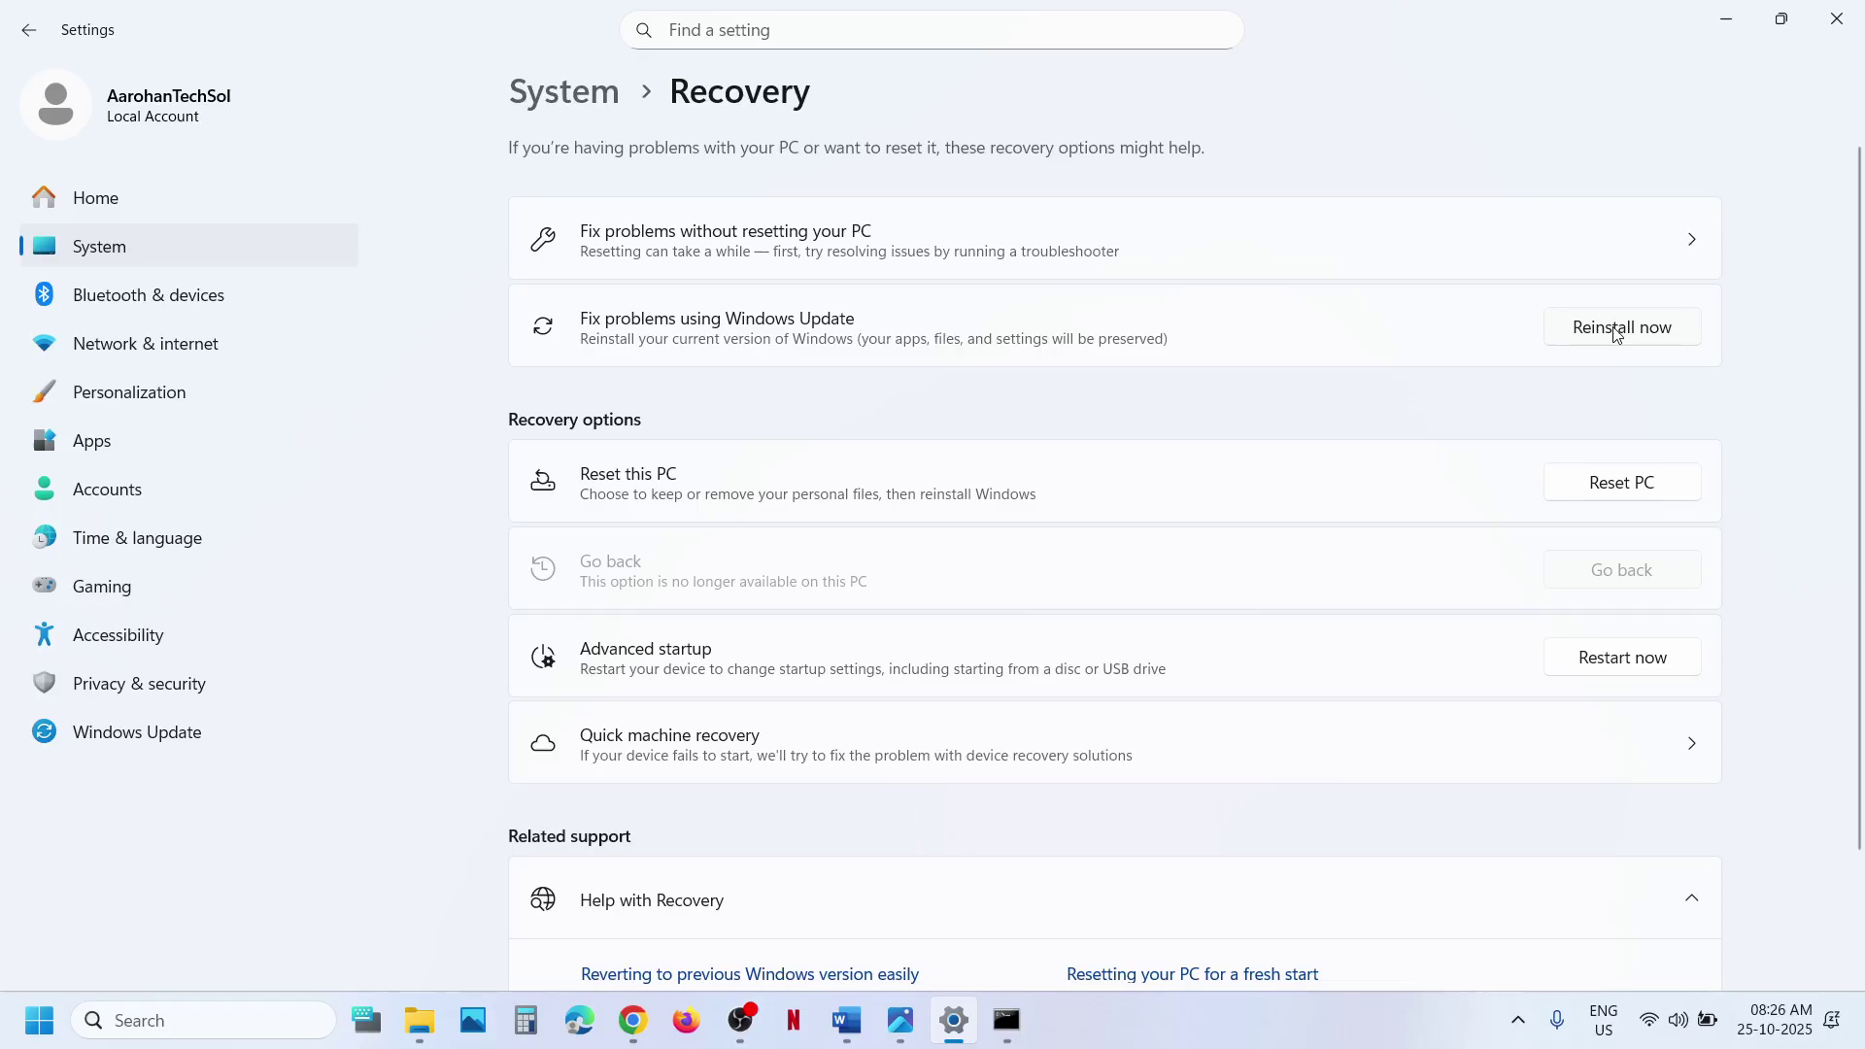
left_click(21, 1021)
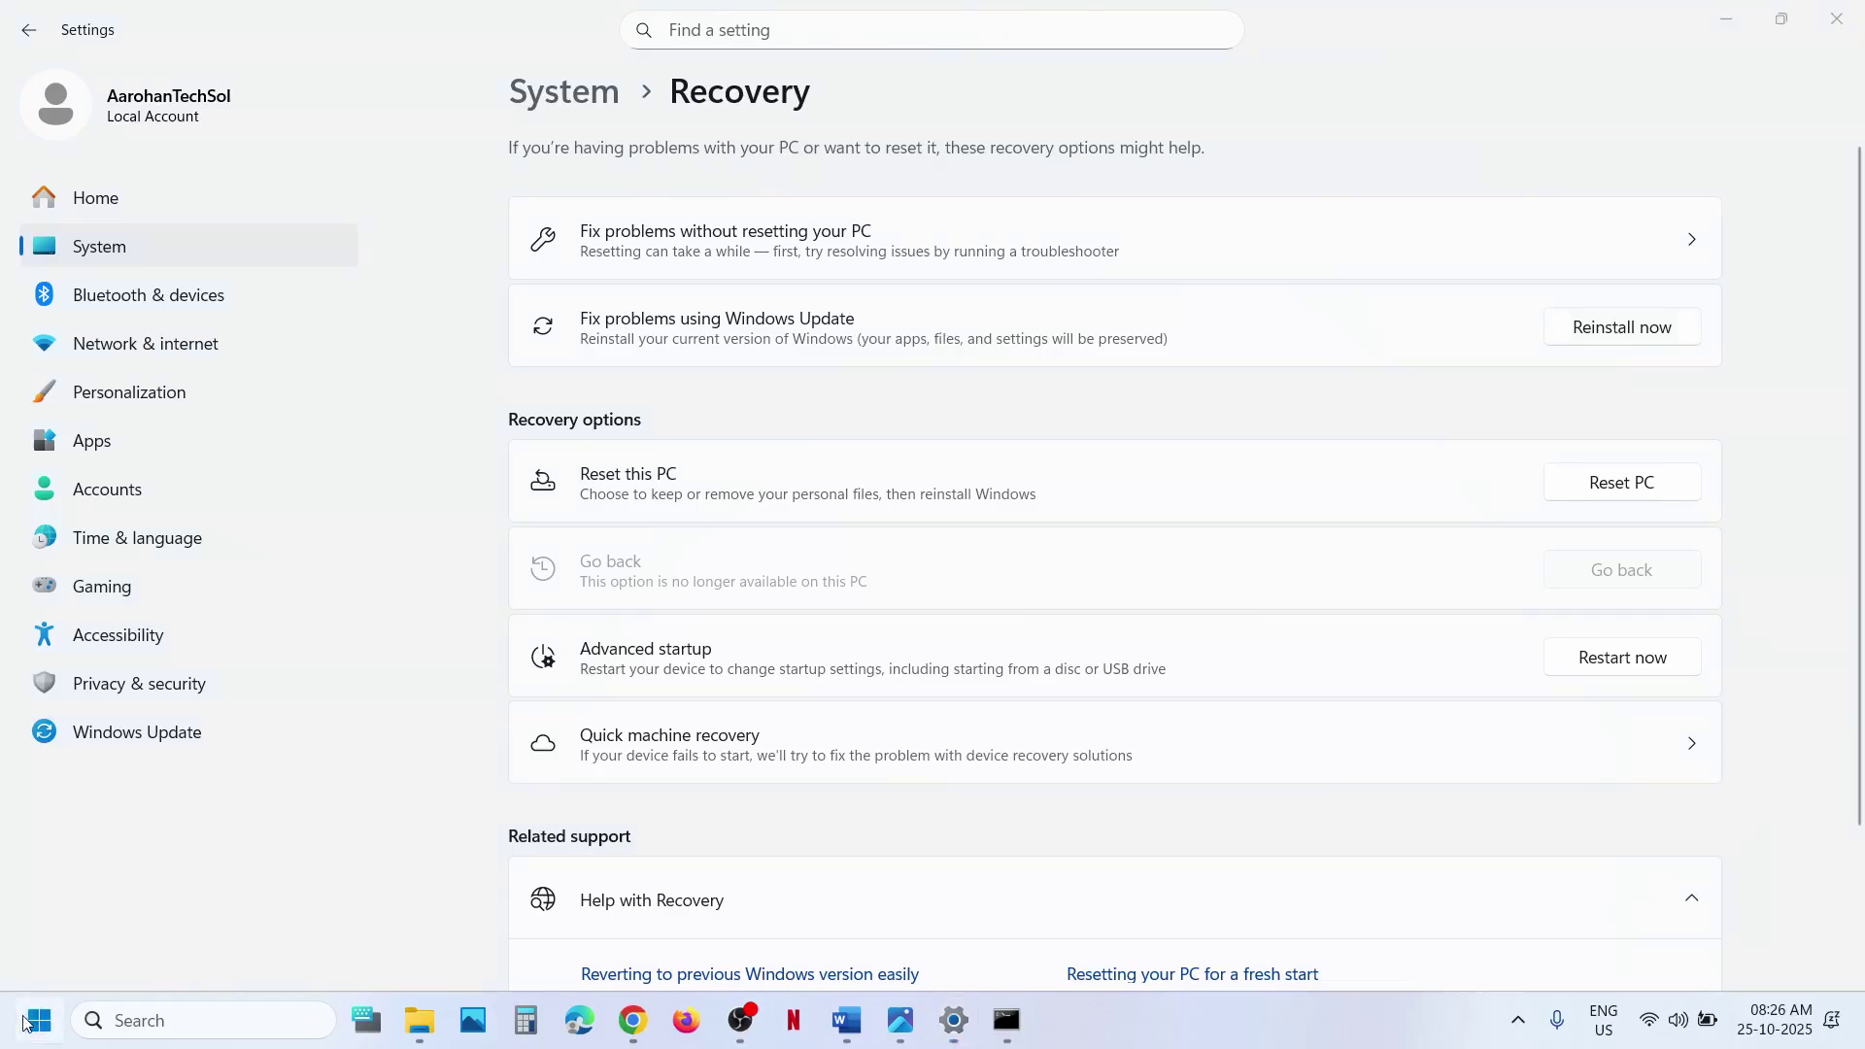
left_click(706, 936)
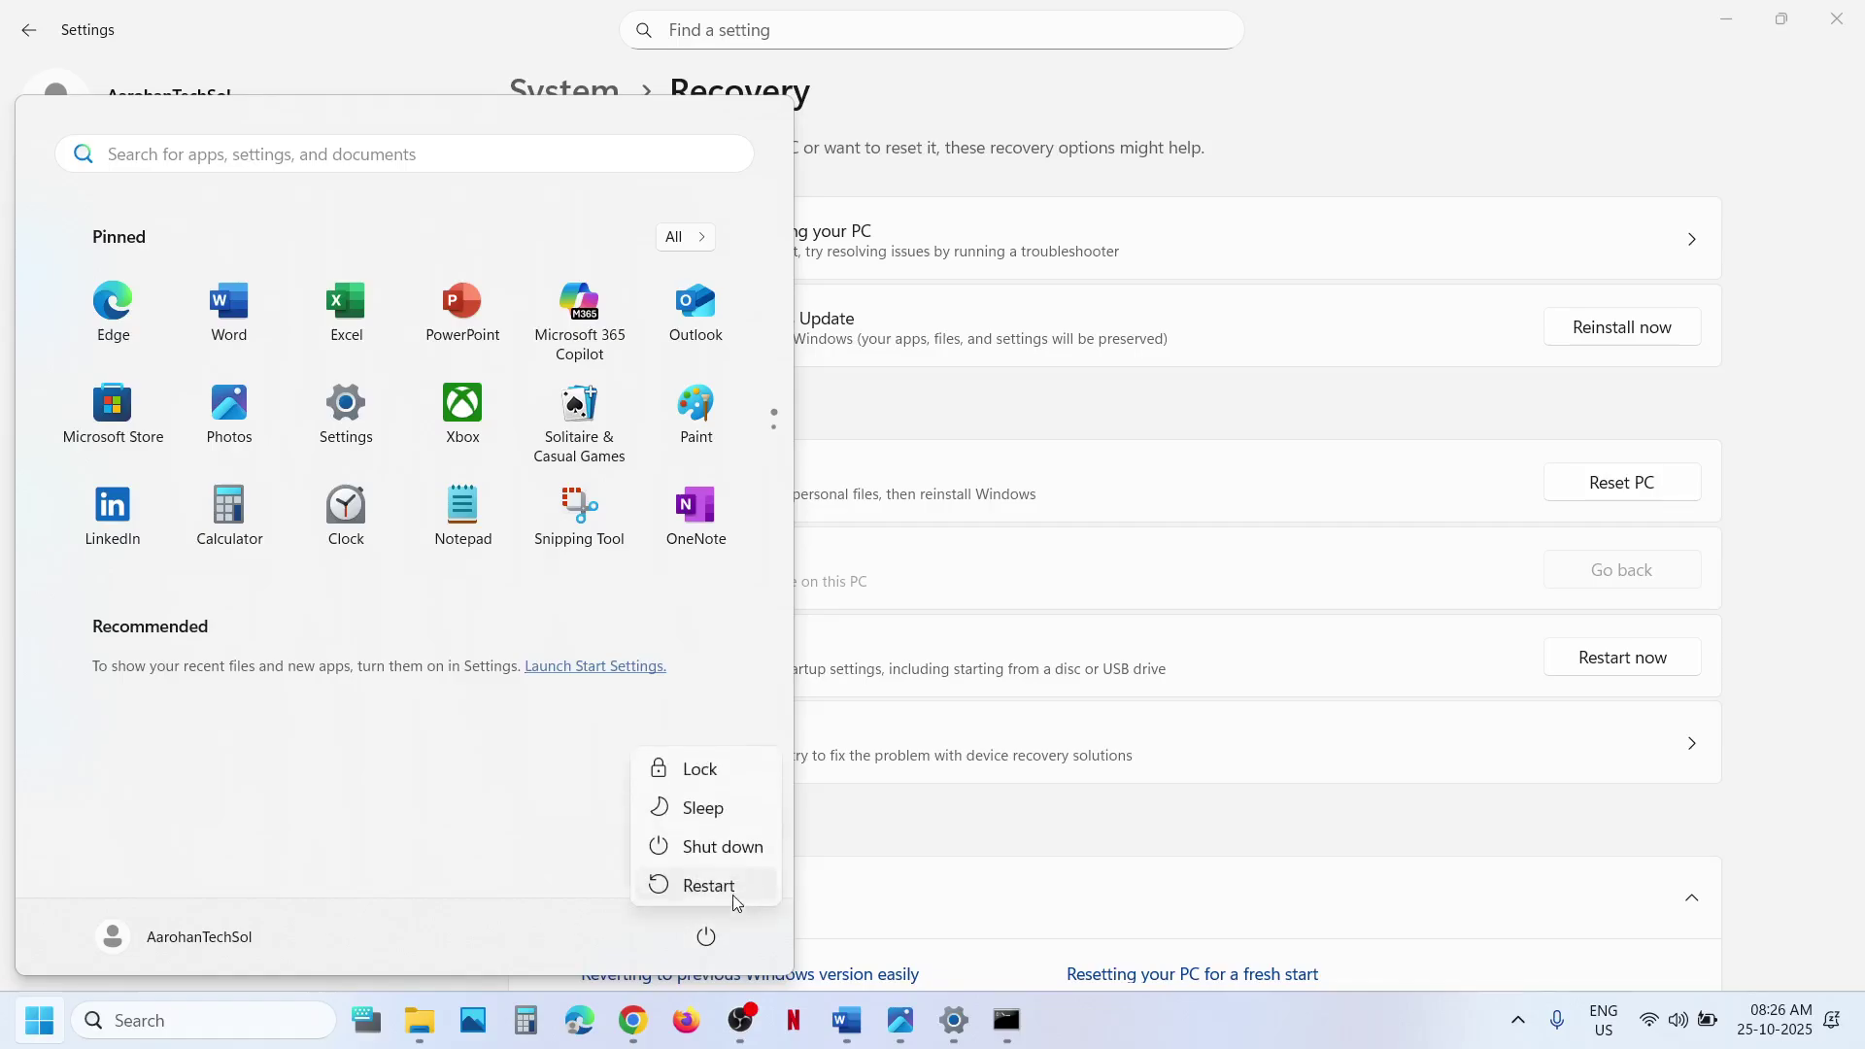
left_click(1156, 854)
left_click(1120, 845)
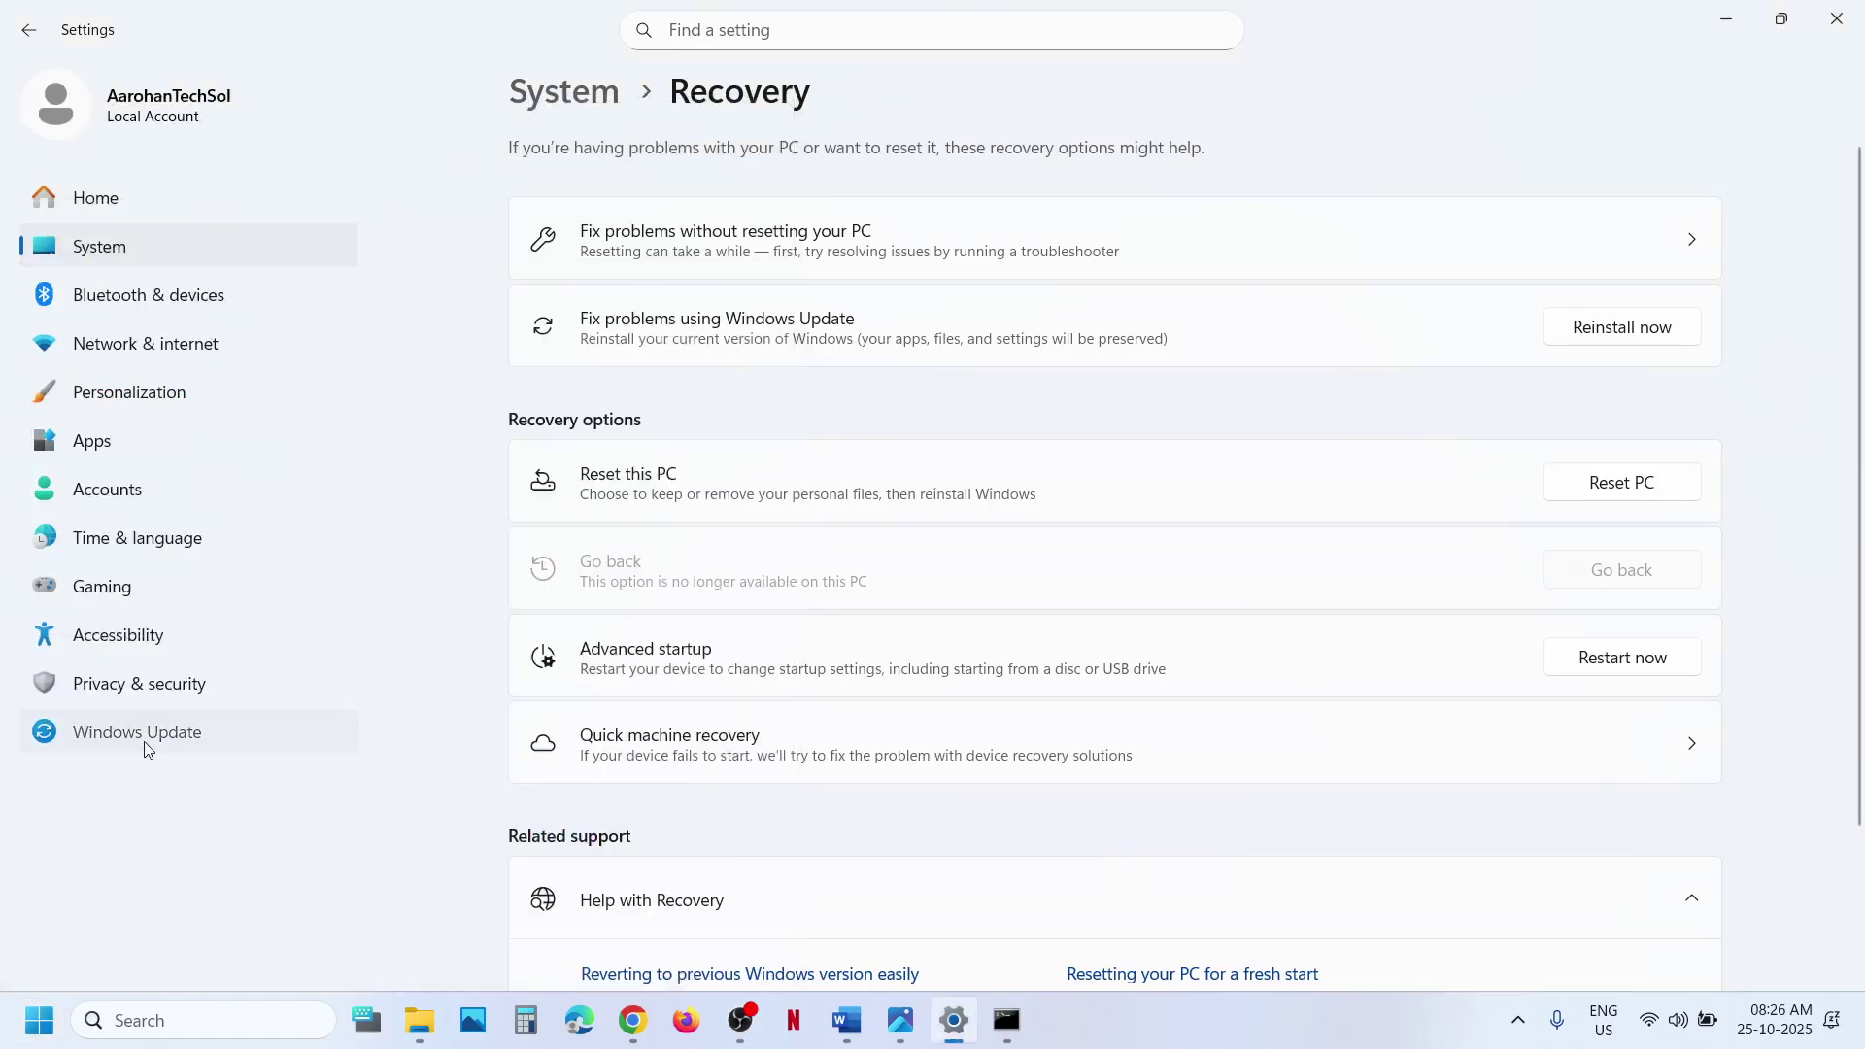
Check update history, highlighting the 24H2 feature update, then return to the Word notes
left_click(144, 742)
left_click(641, 523)
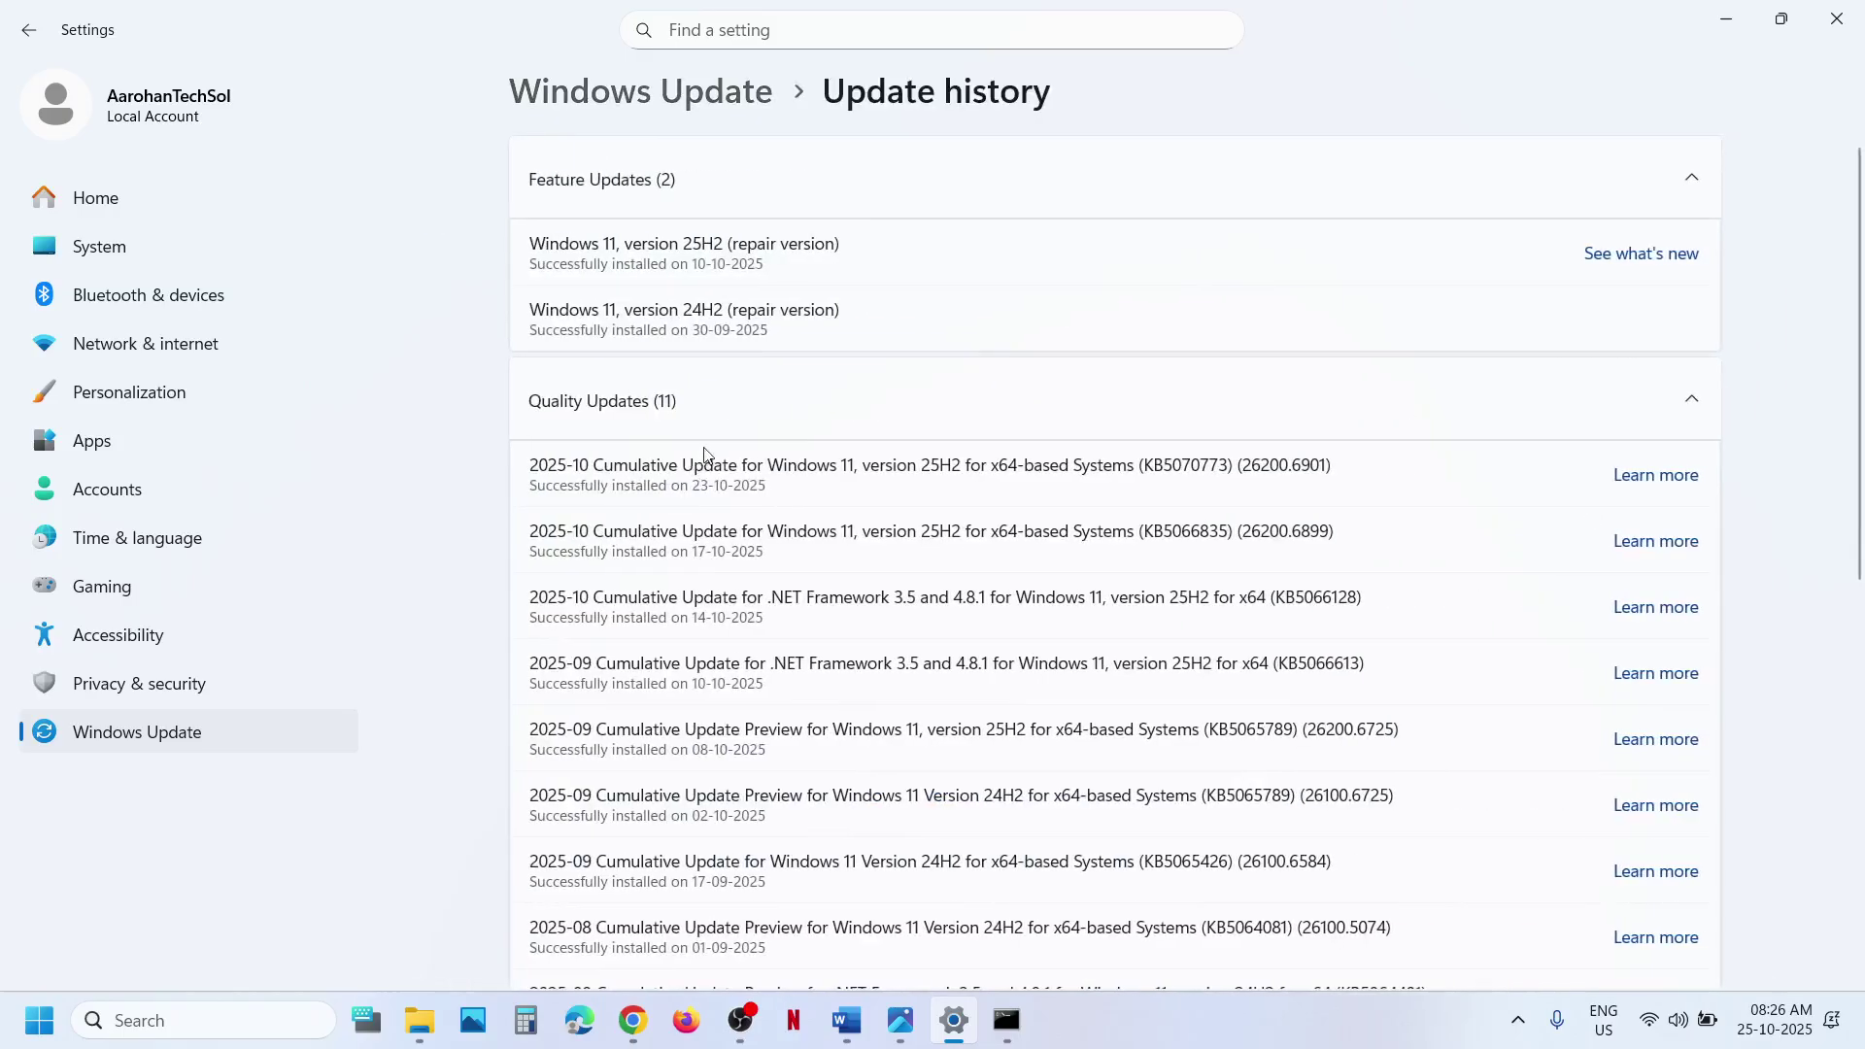
left_click_drag(547, 321, 846, 306)
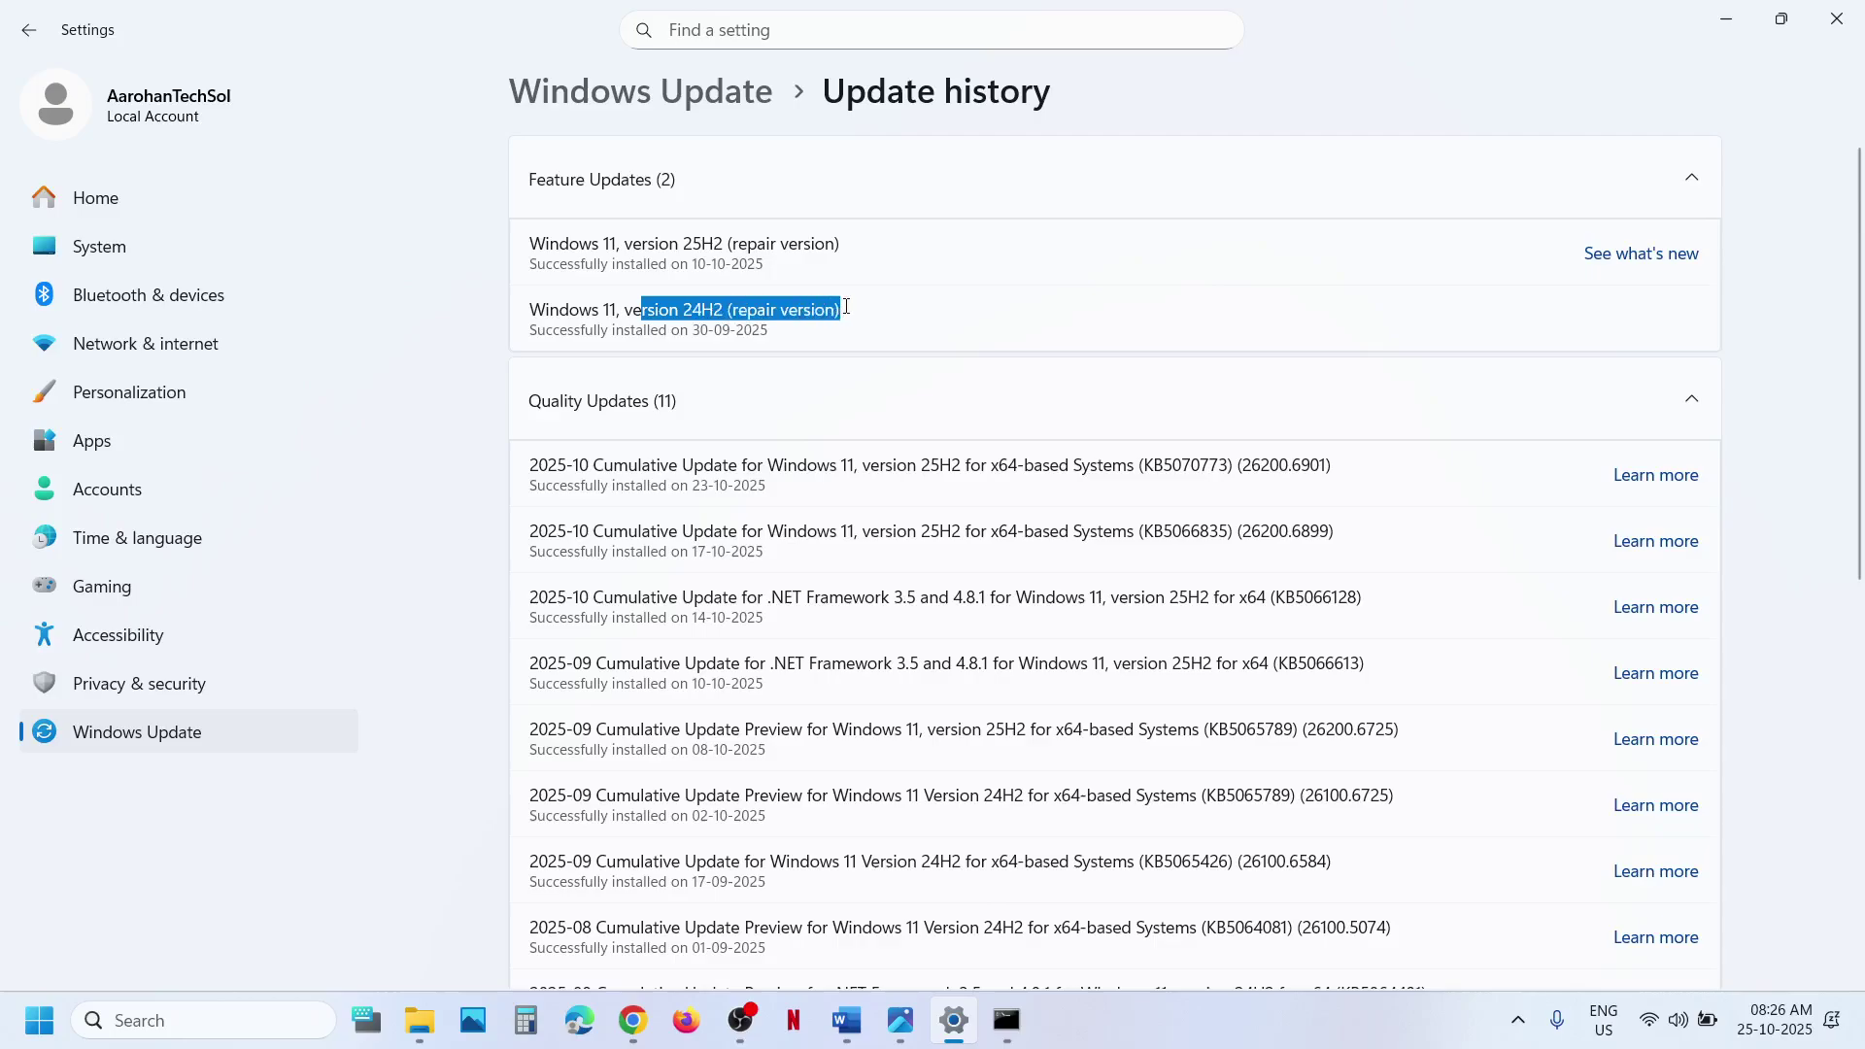
left_click(210, 730)
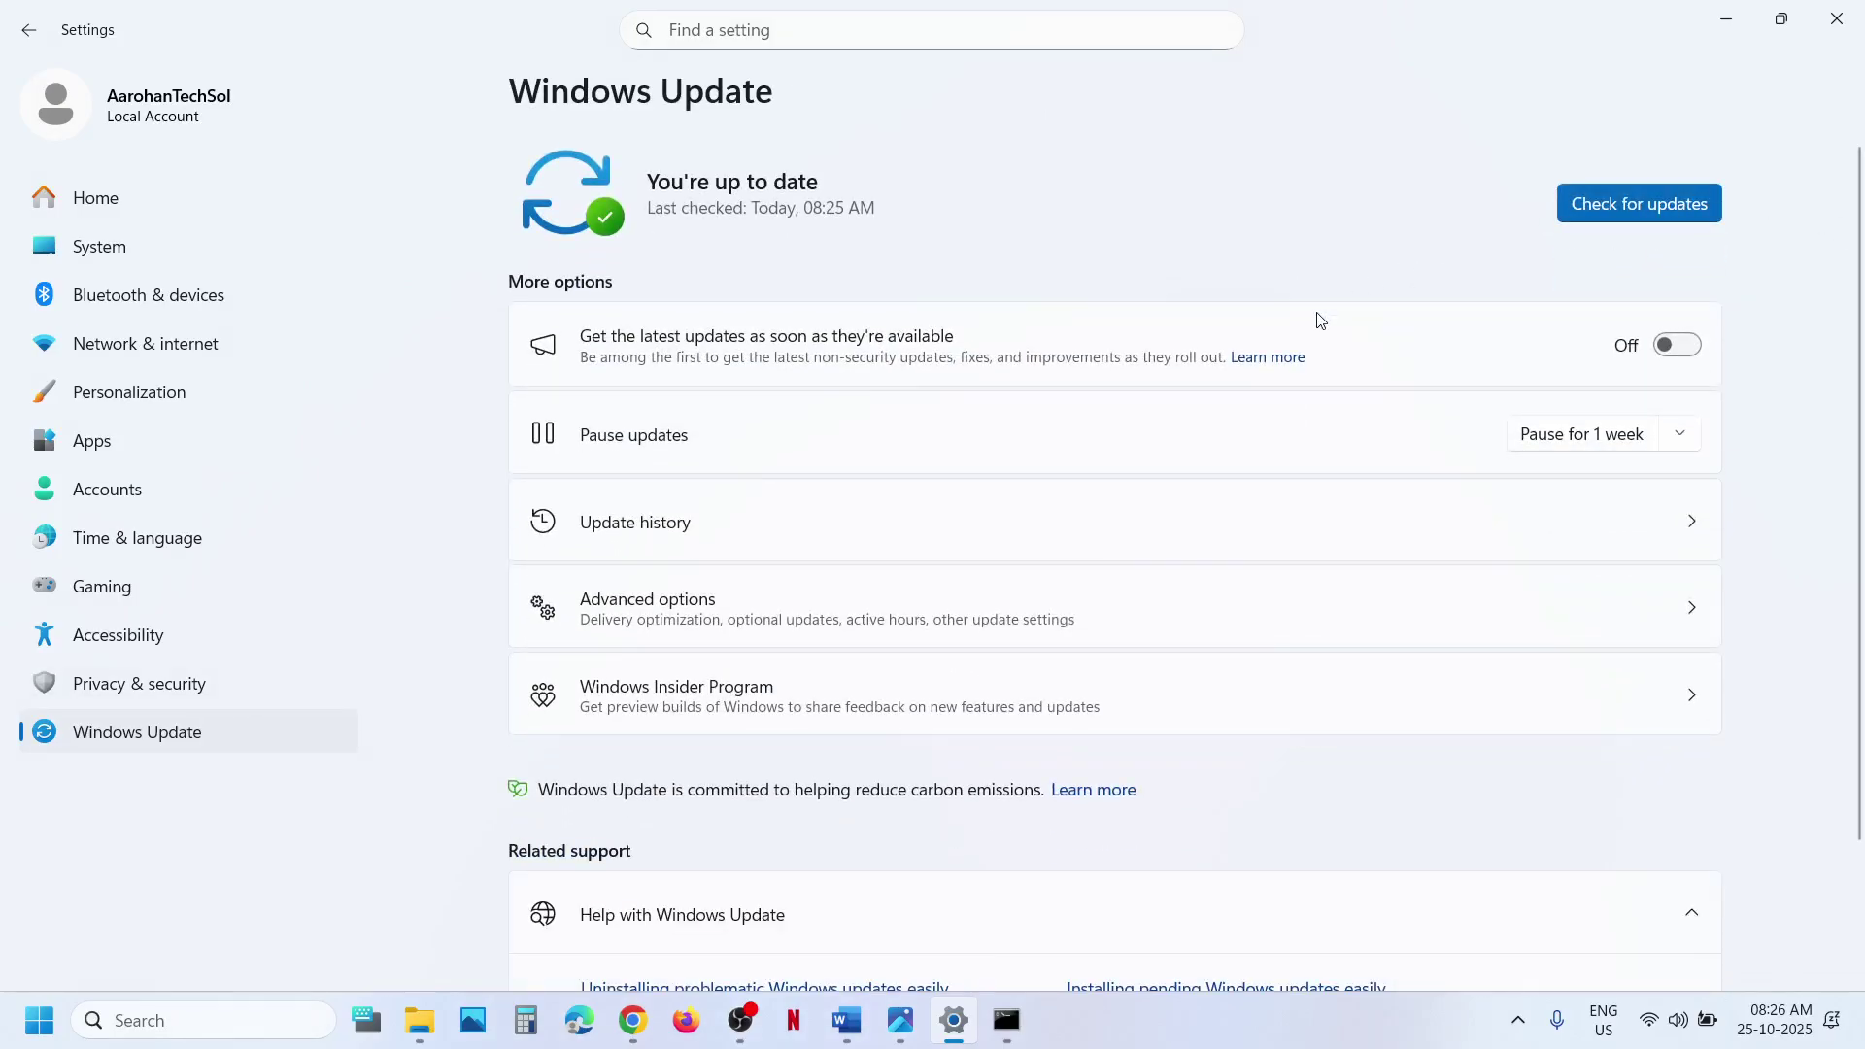
left_click(848, 1020)
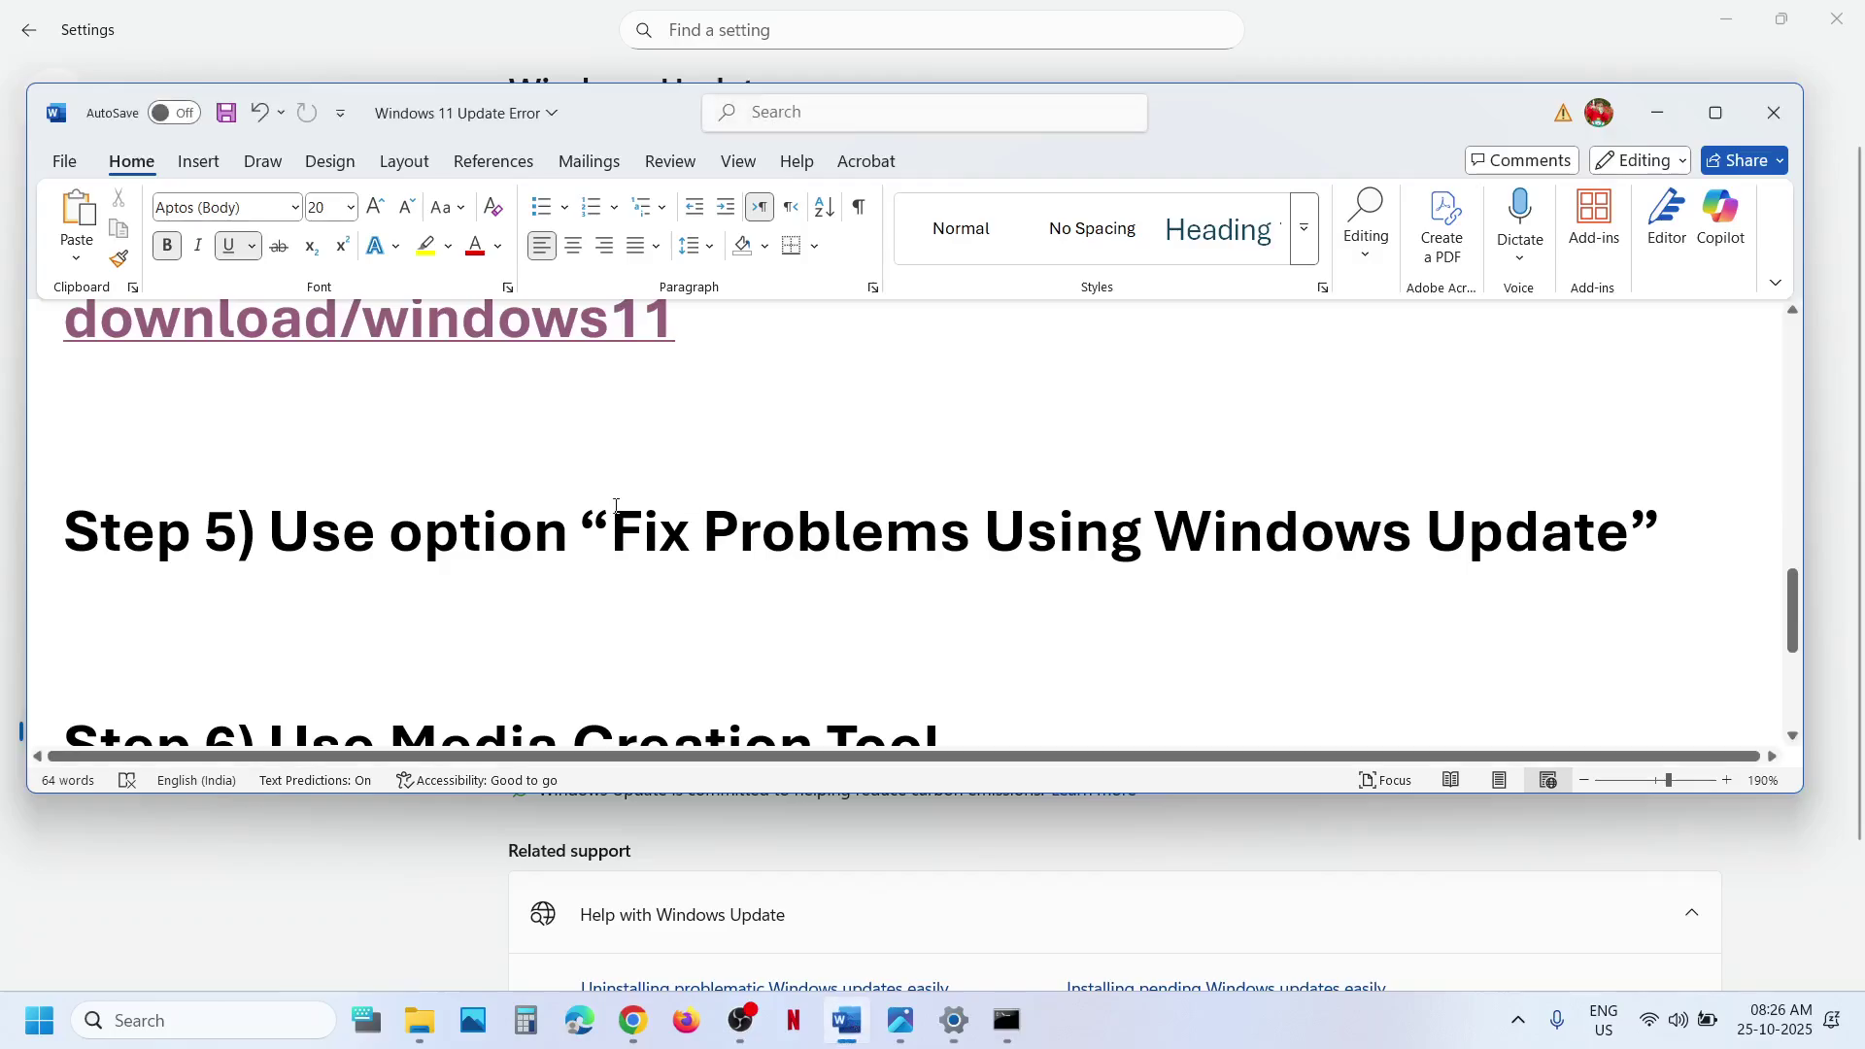
Download MediaCreationTool.exe from the Step 6 link, then open the first setup screenshot
scroll(616, 506, "down", 3)
left_click(492, 591, "ctrl")
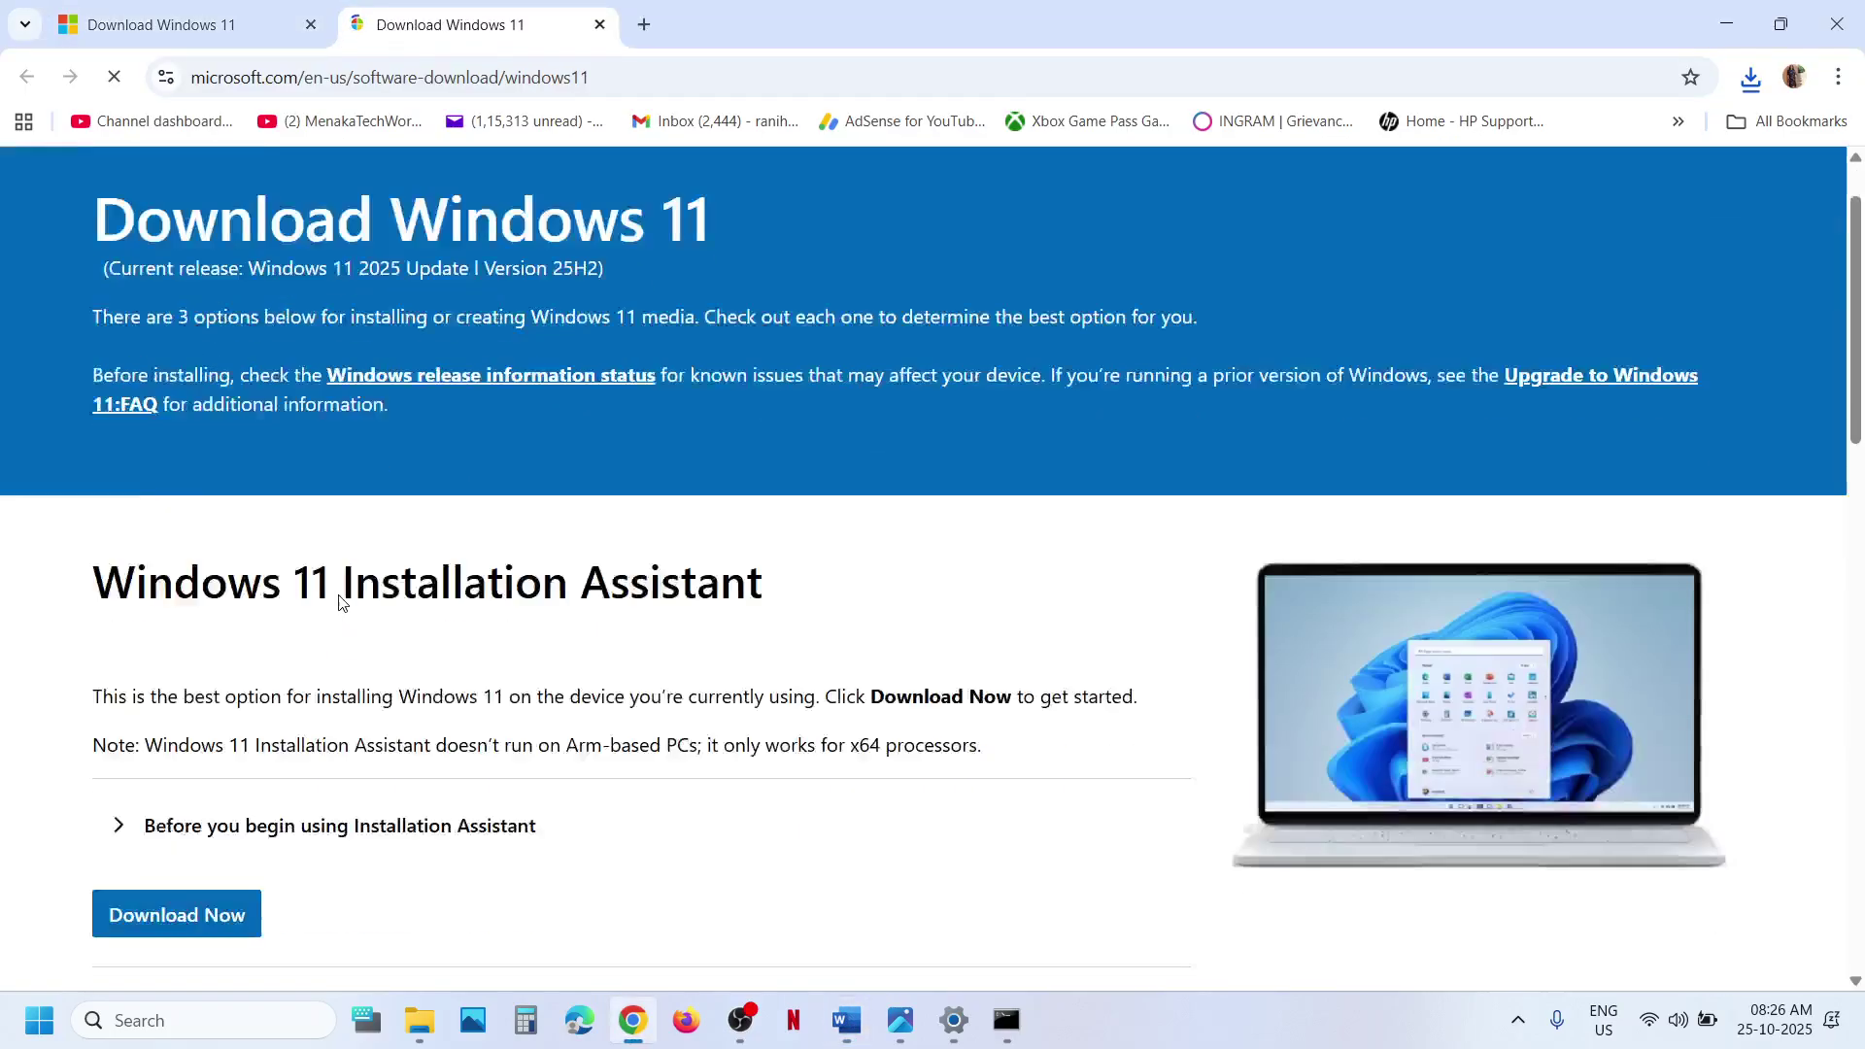
scroll(340, 600, "down", 5)
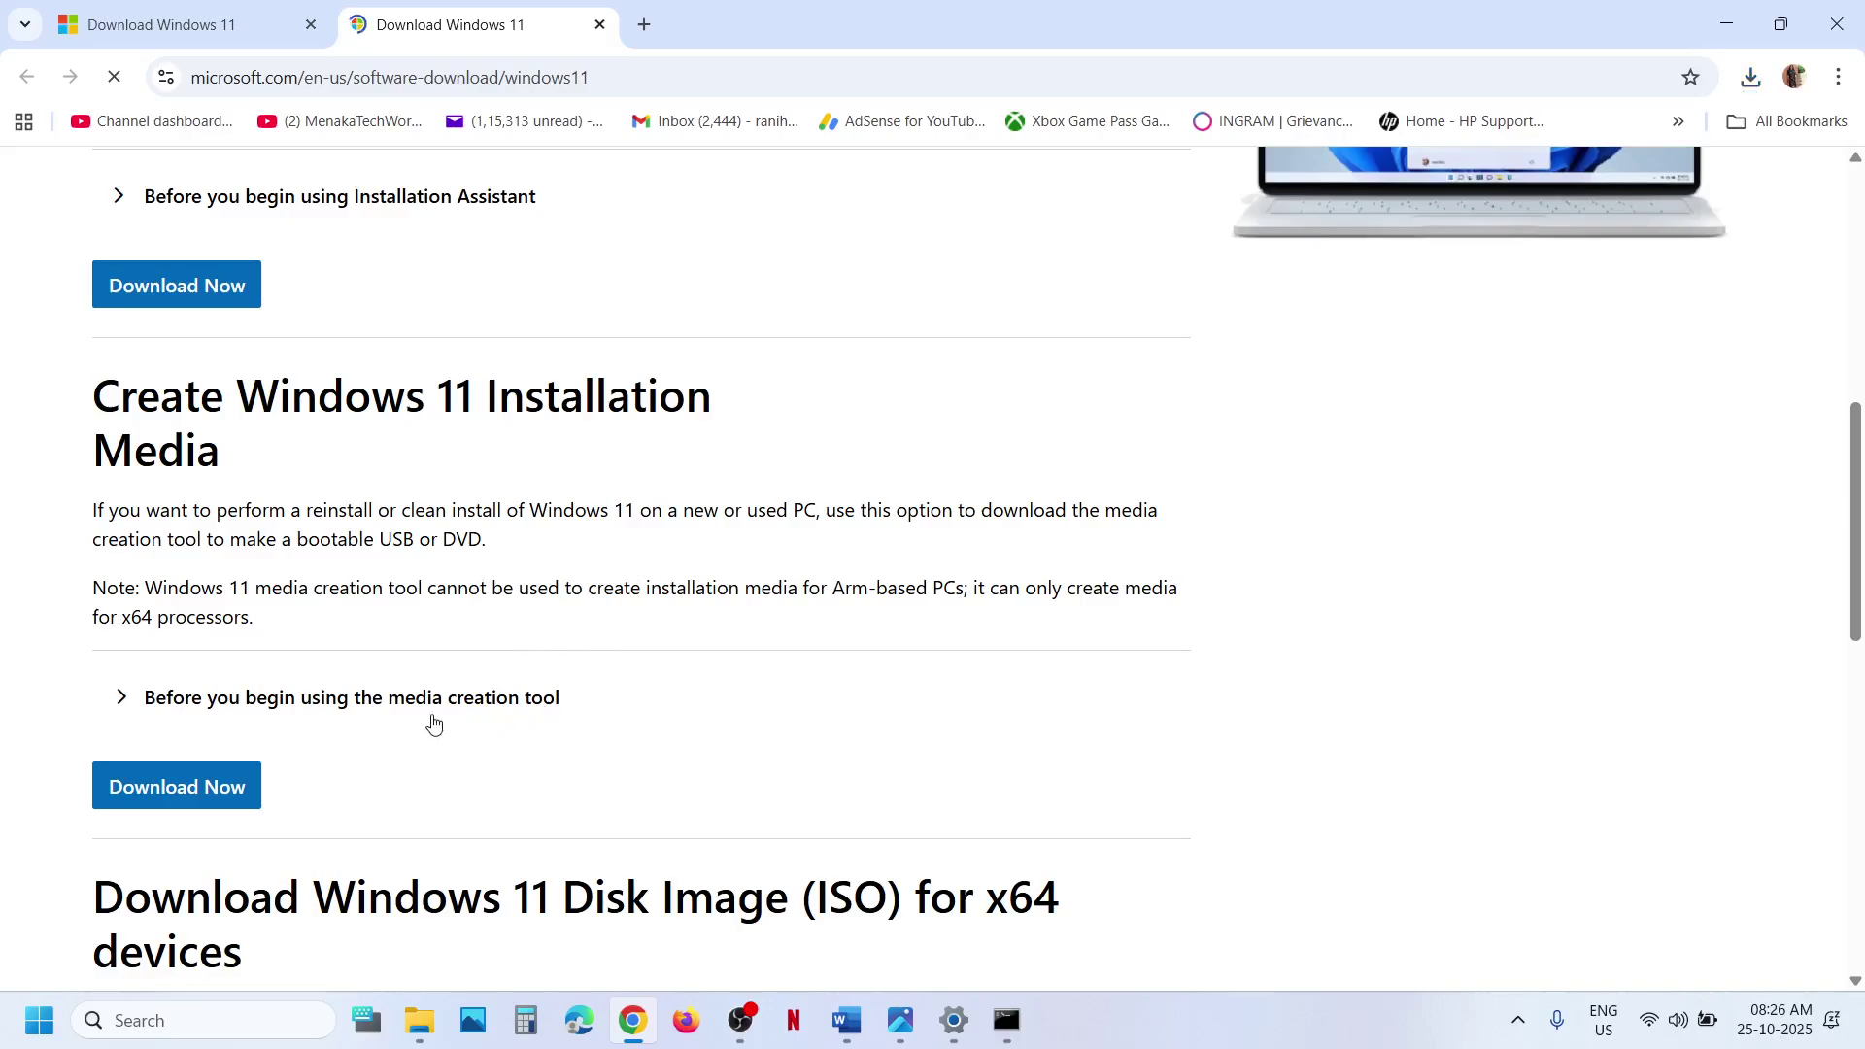
left_click(154, 789)
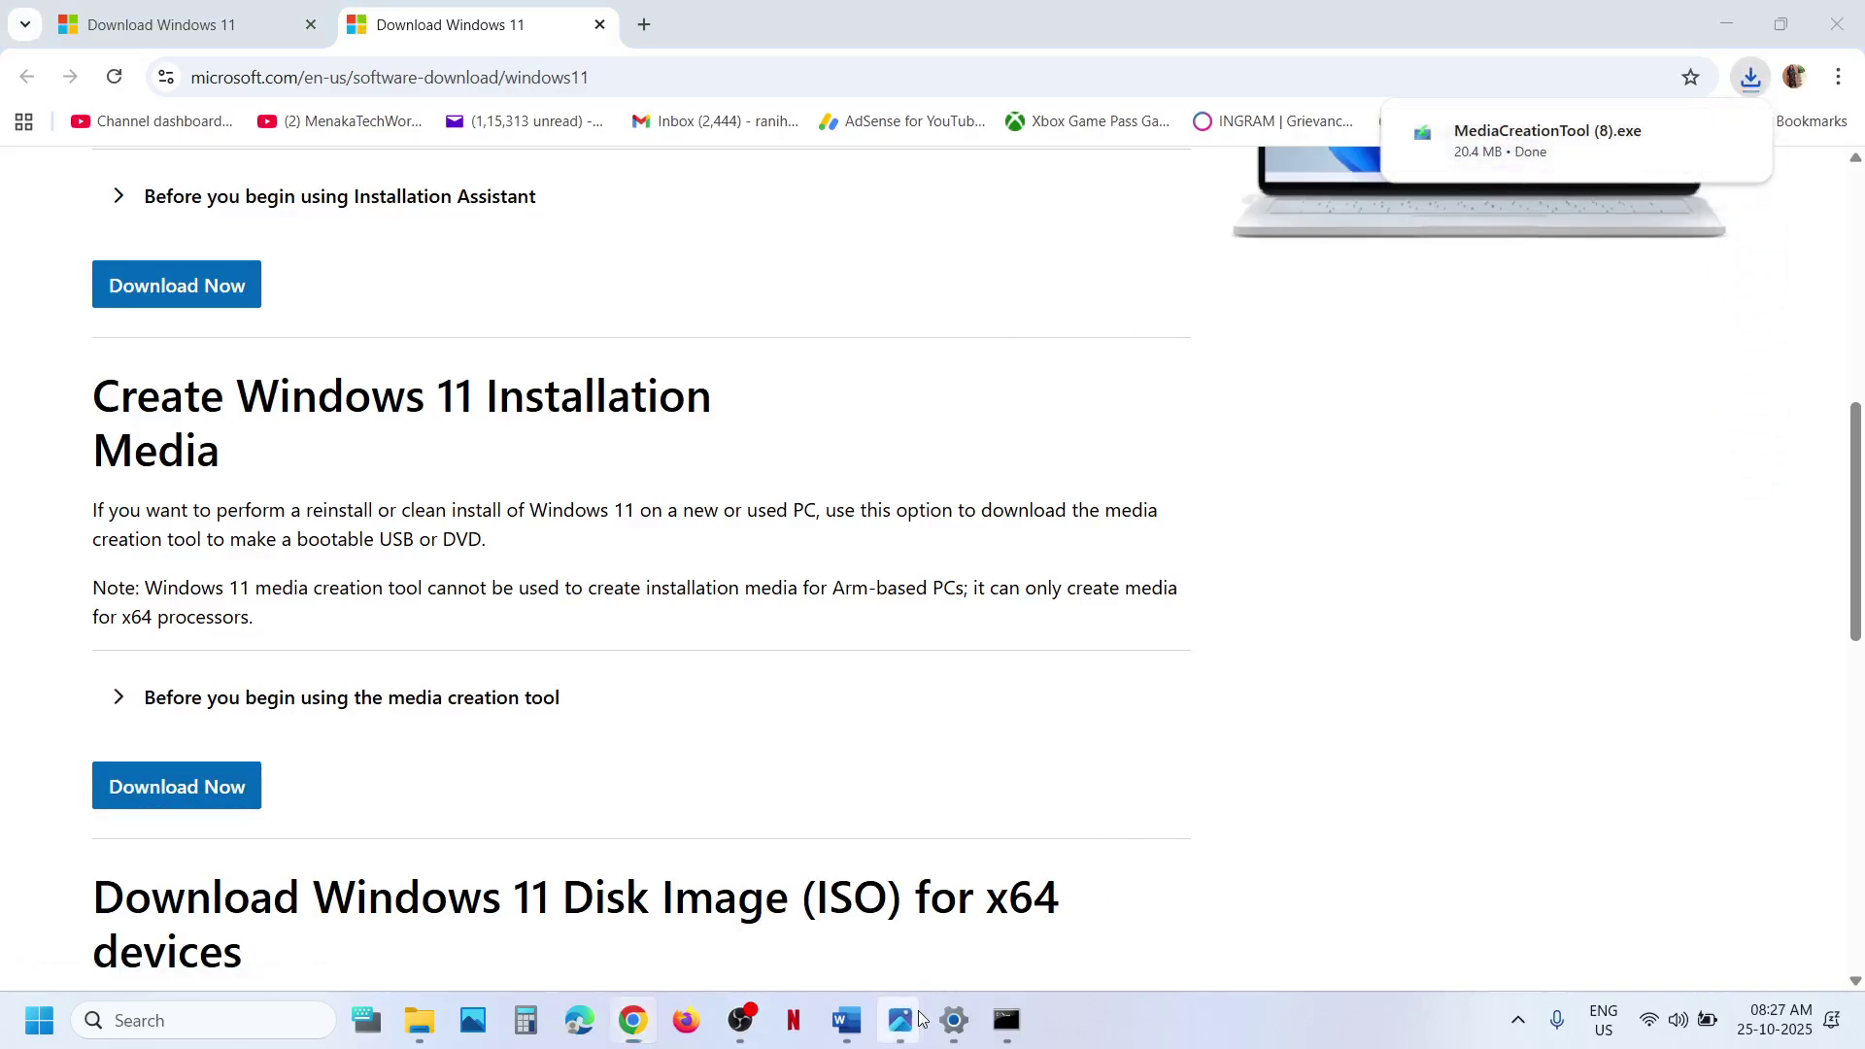
mouse_move(900, 1020)
left_click(872, 917)
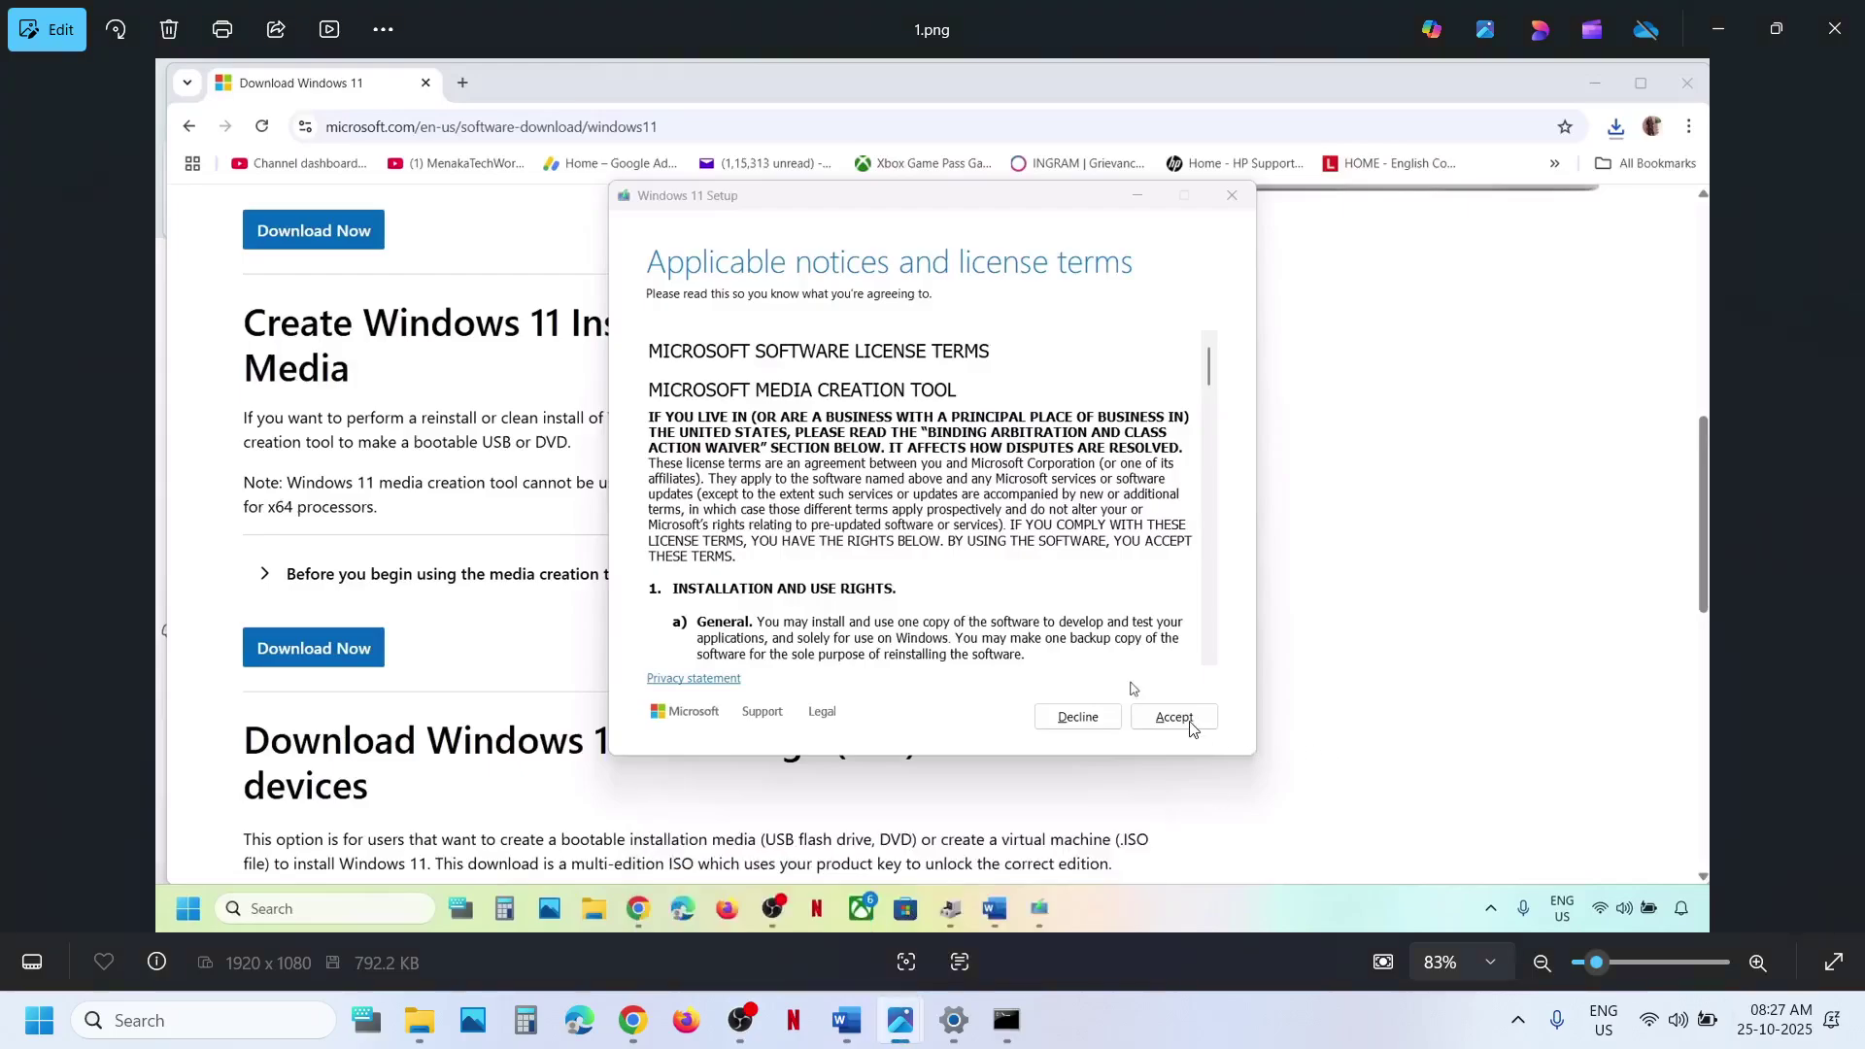
Advance through the screenshots from language and edition selection to the Windows 11 license terms
key("Right")
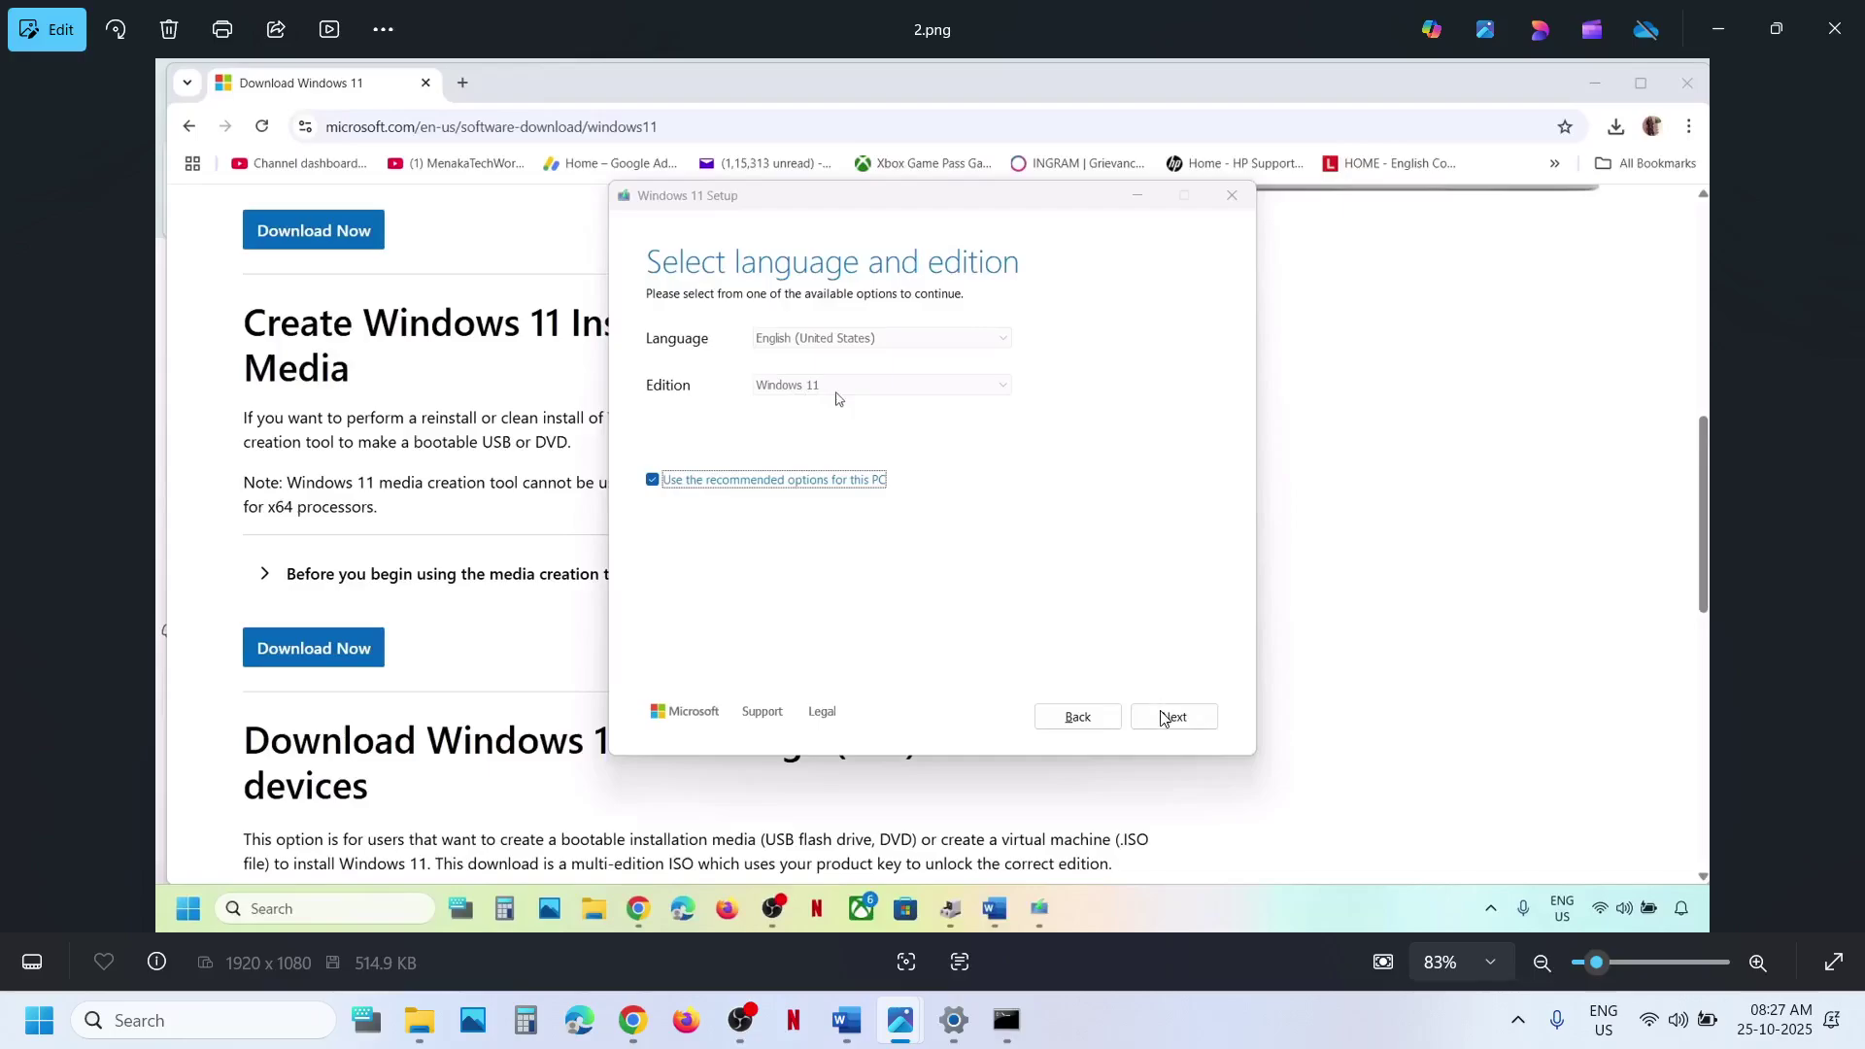
key("Right")
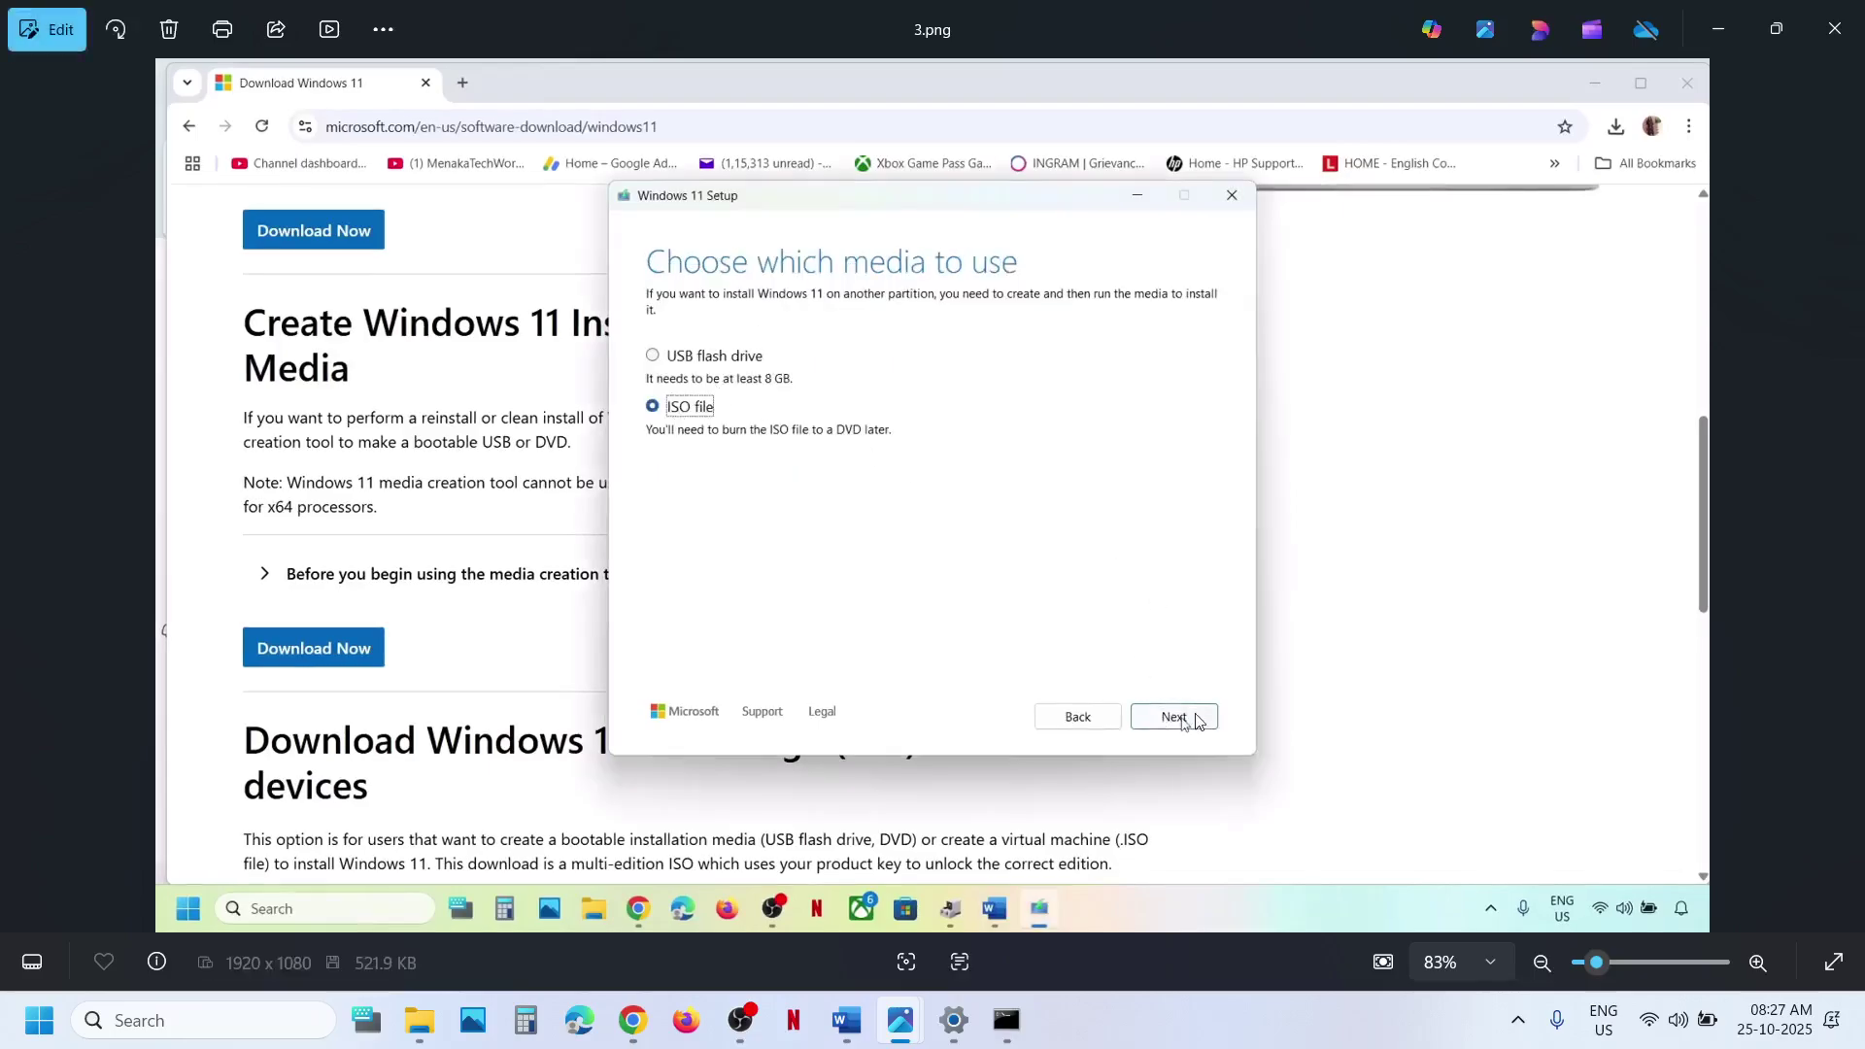
key("Right")
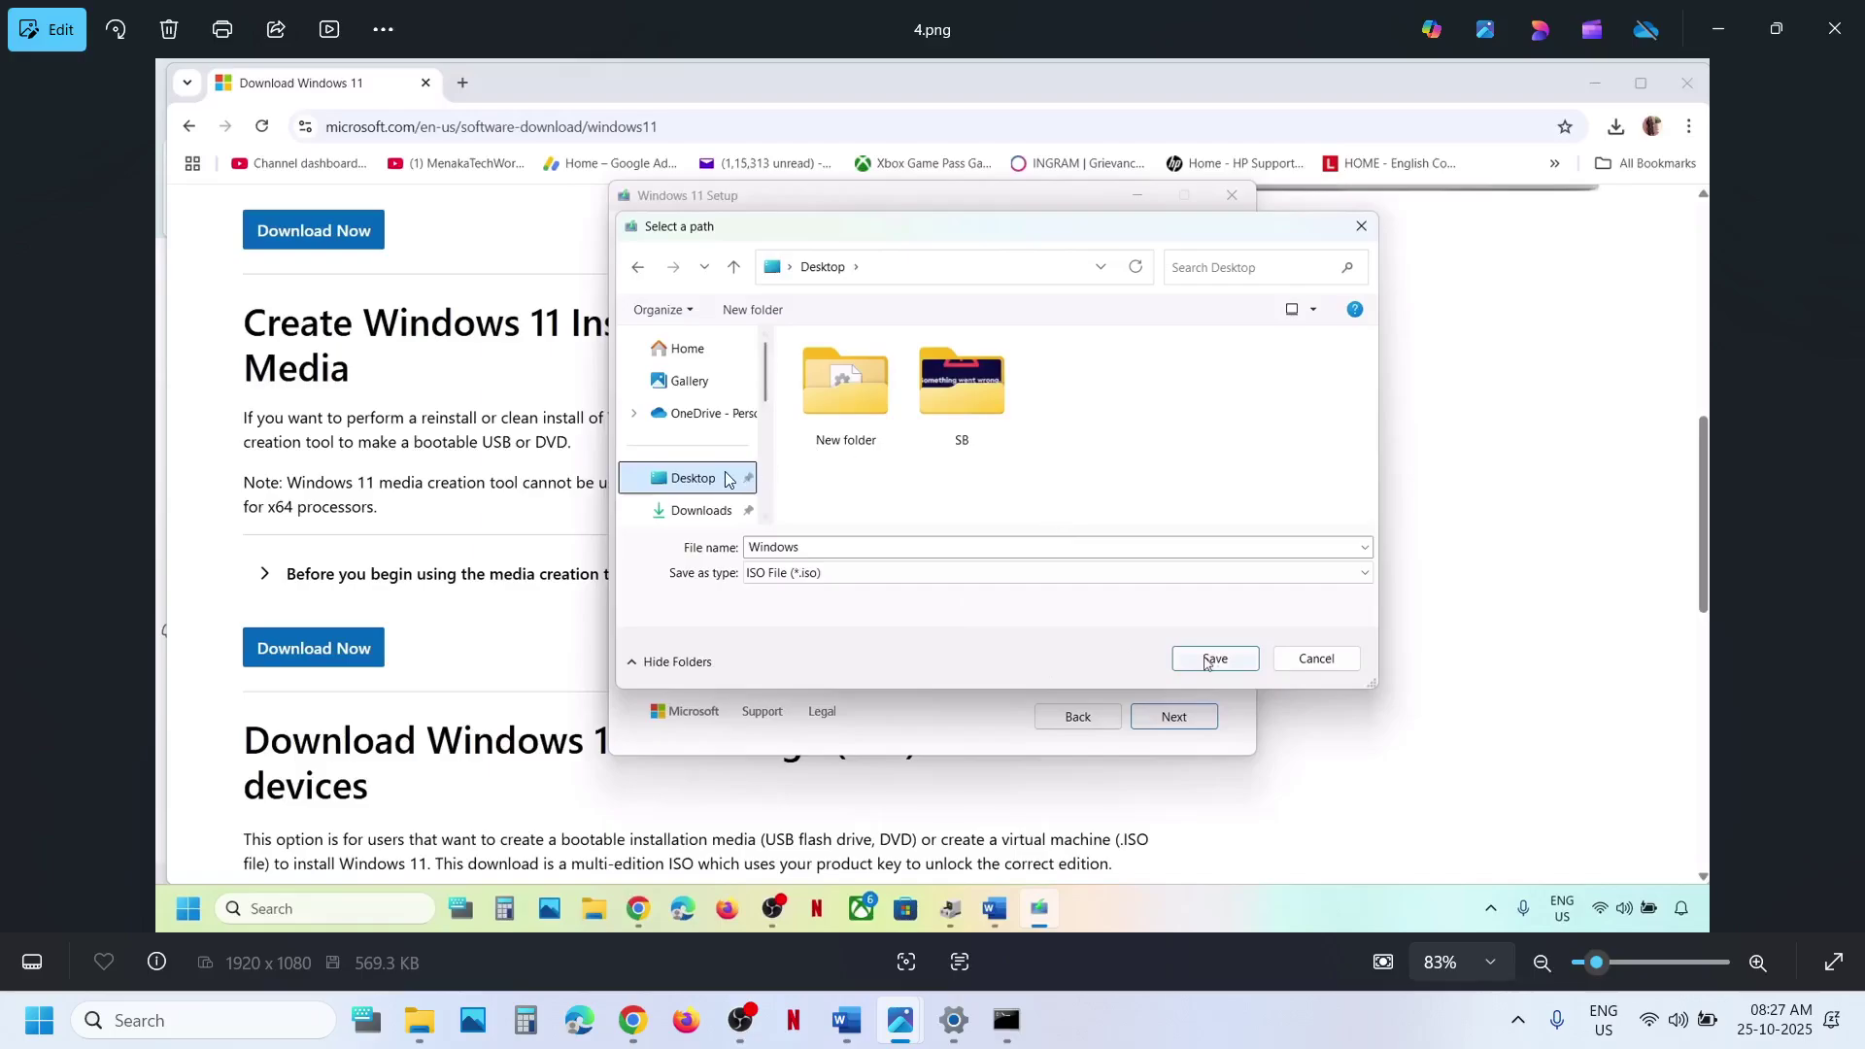
key("Right")
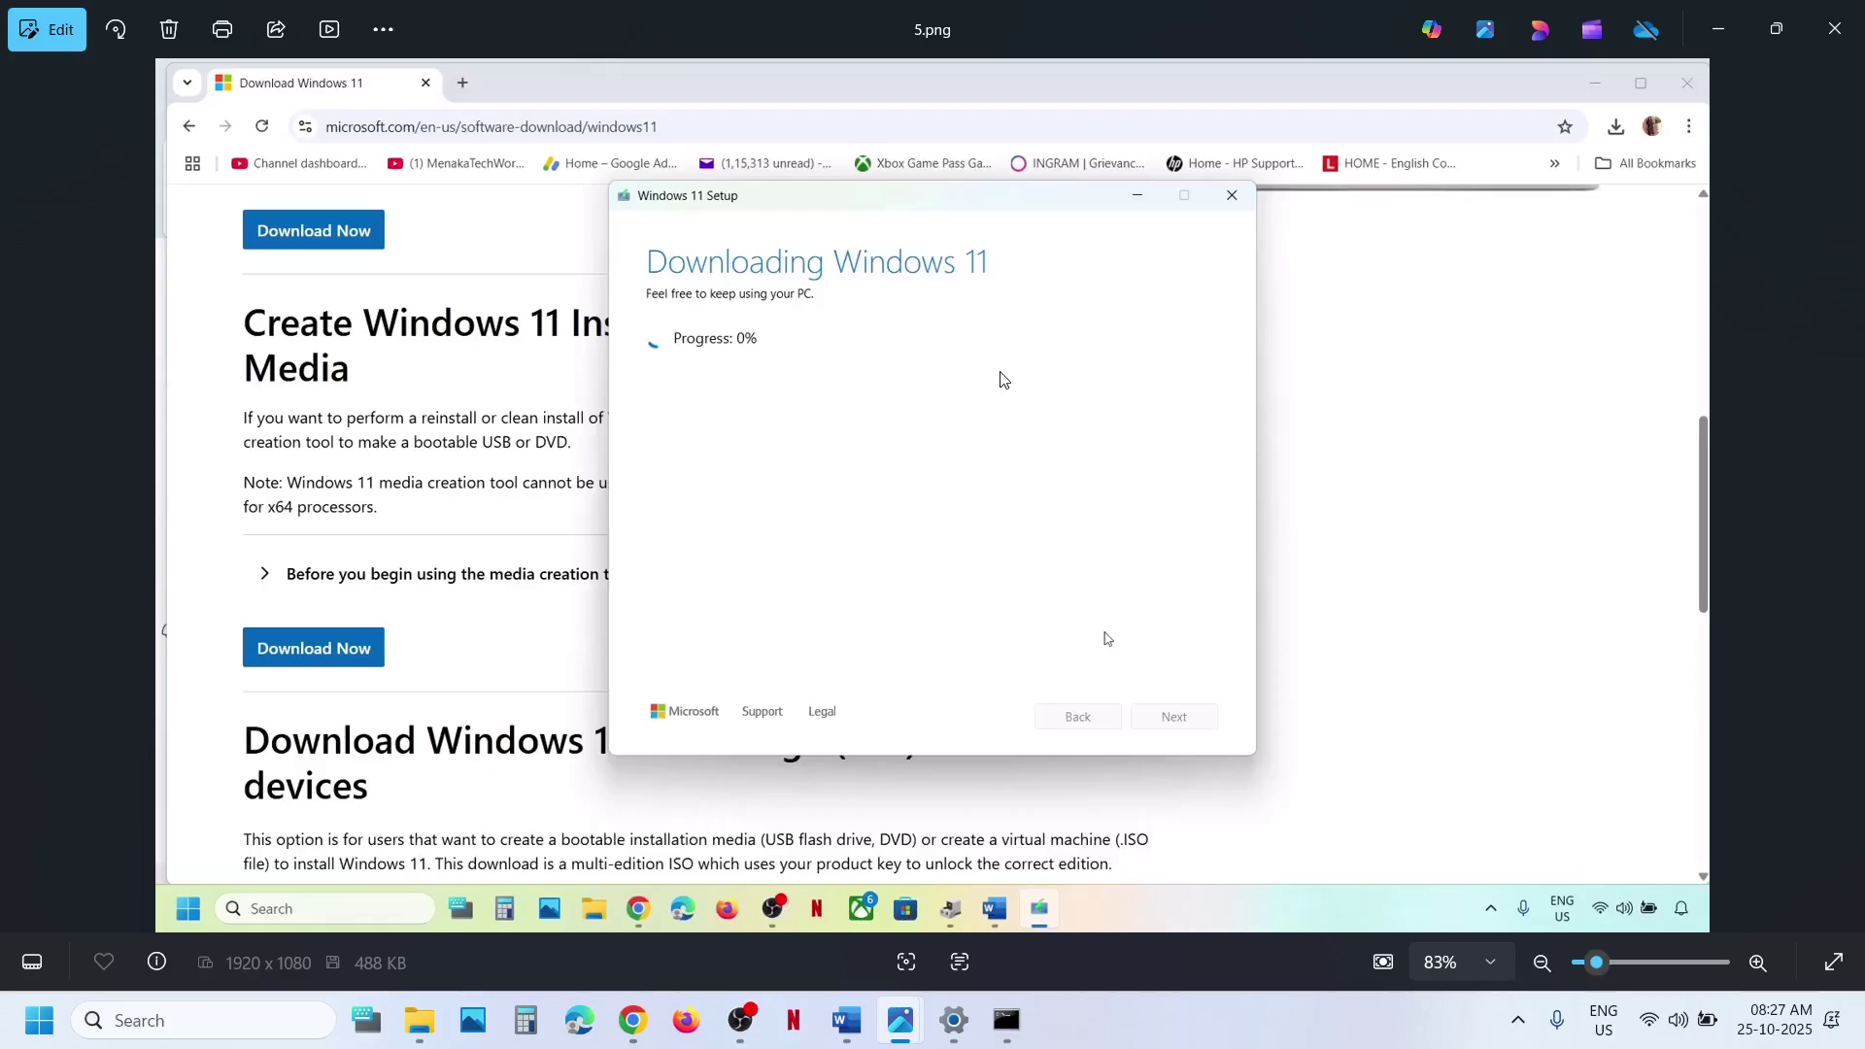
key("Right")
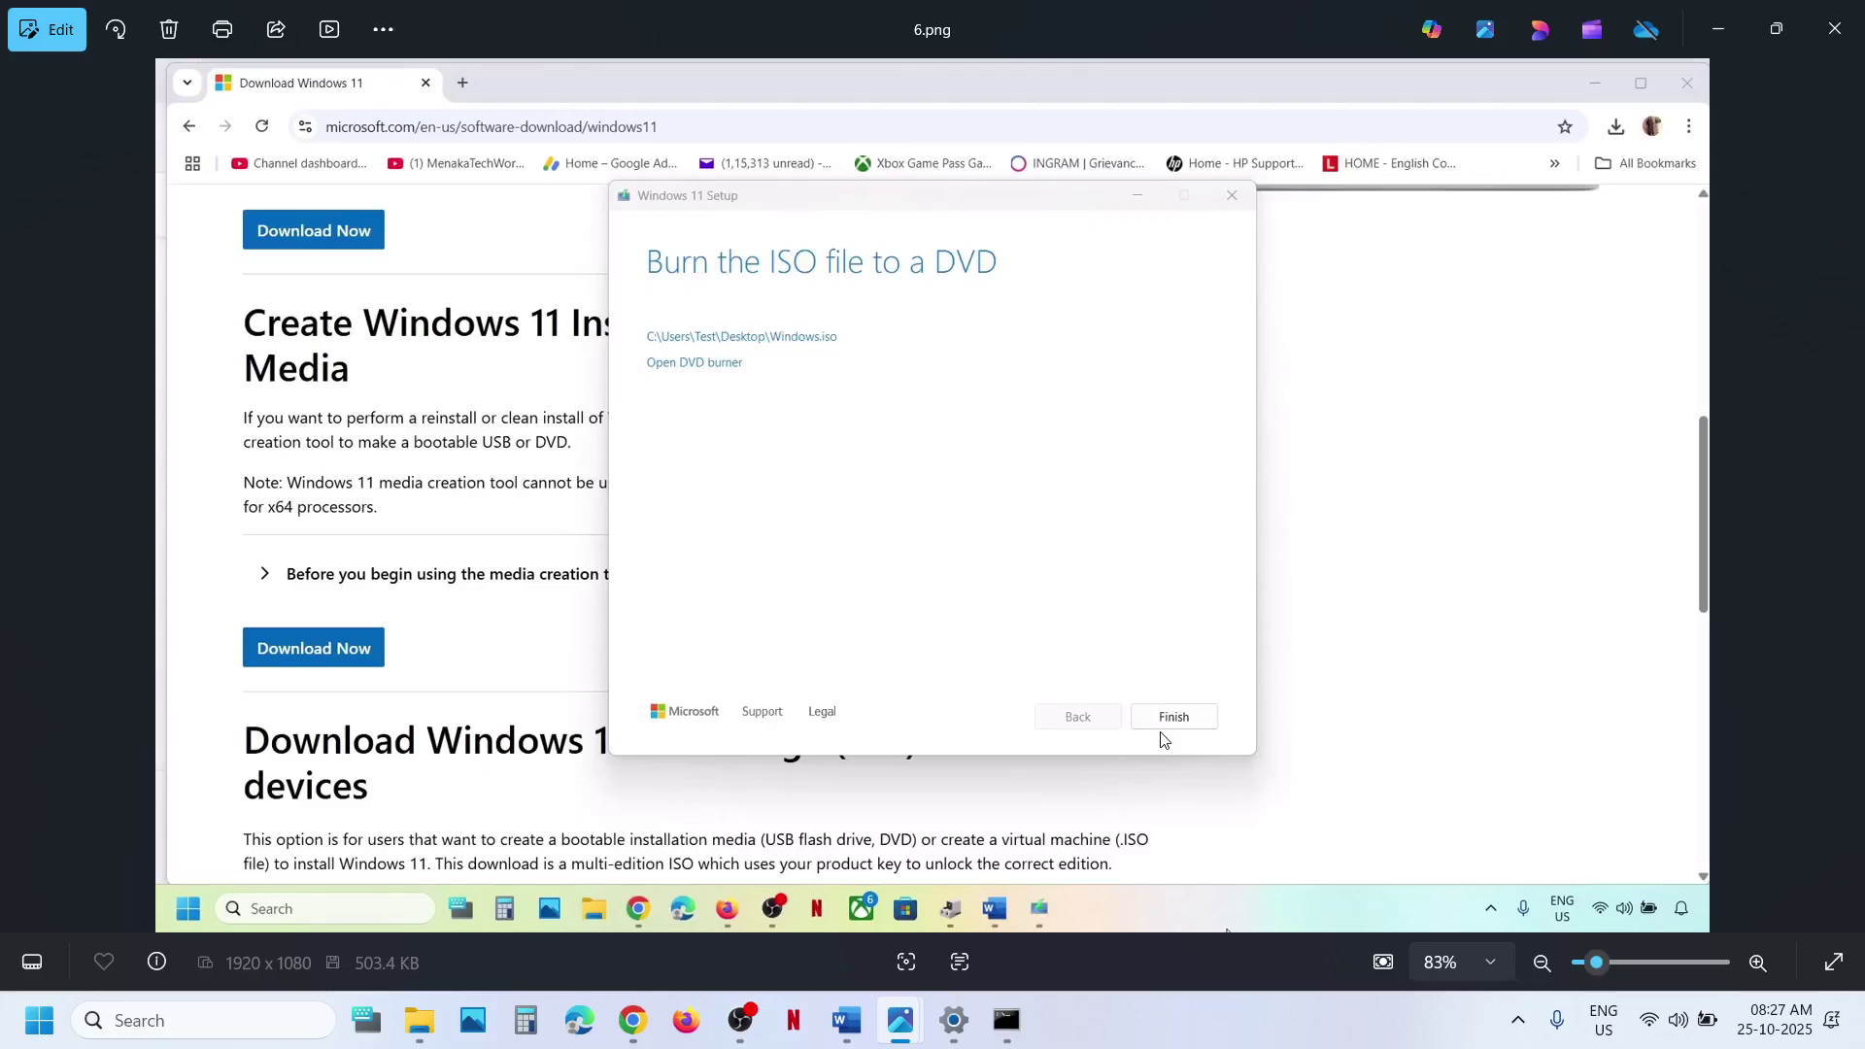
key("Right")
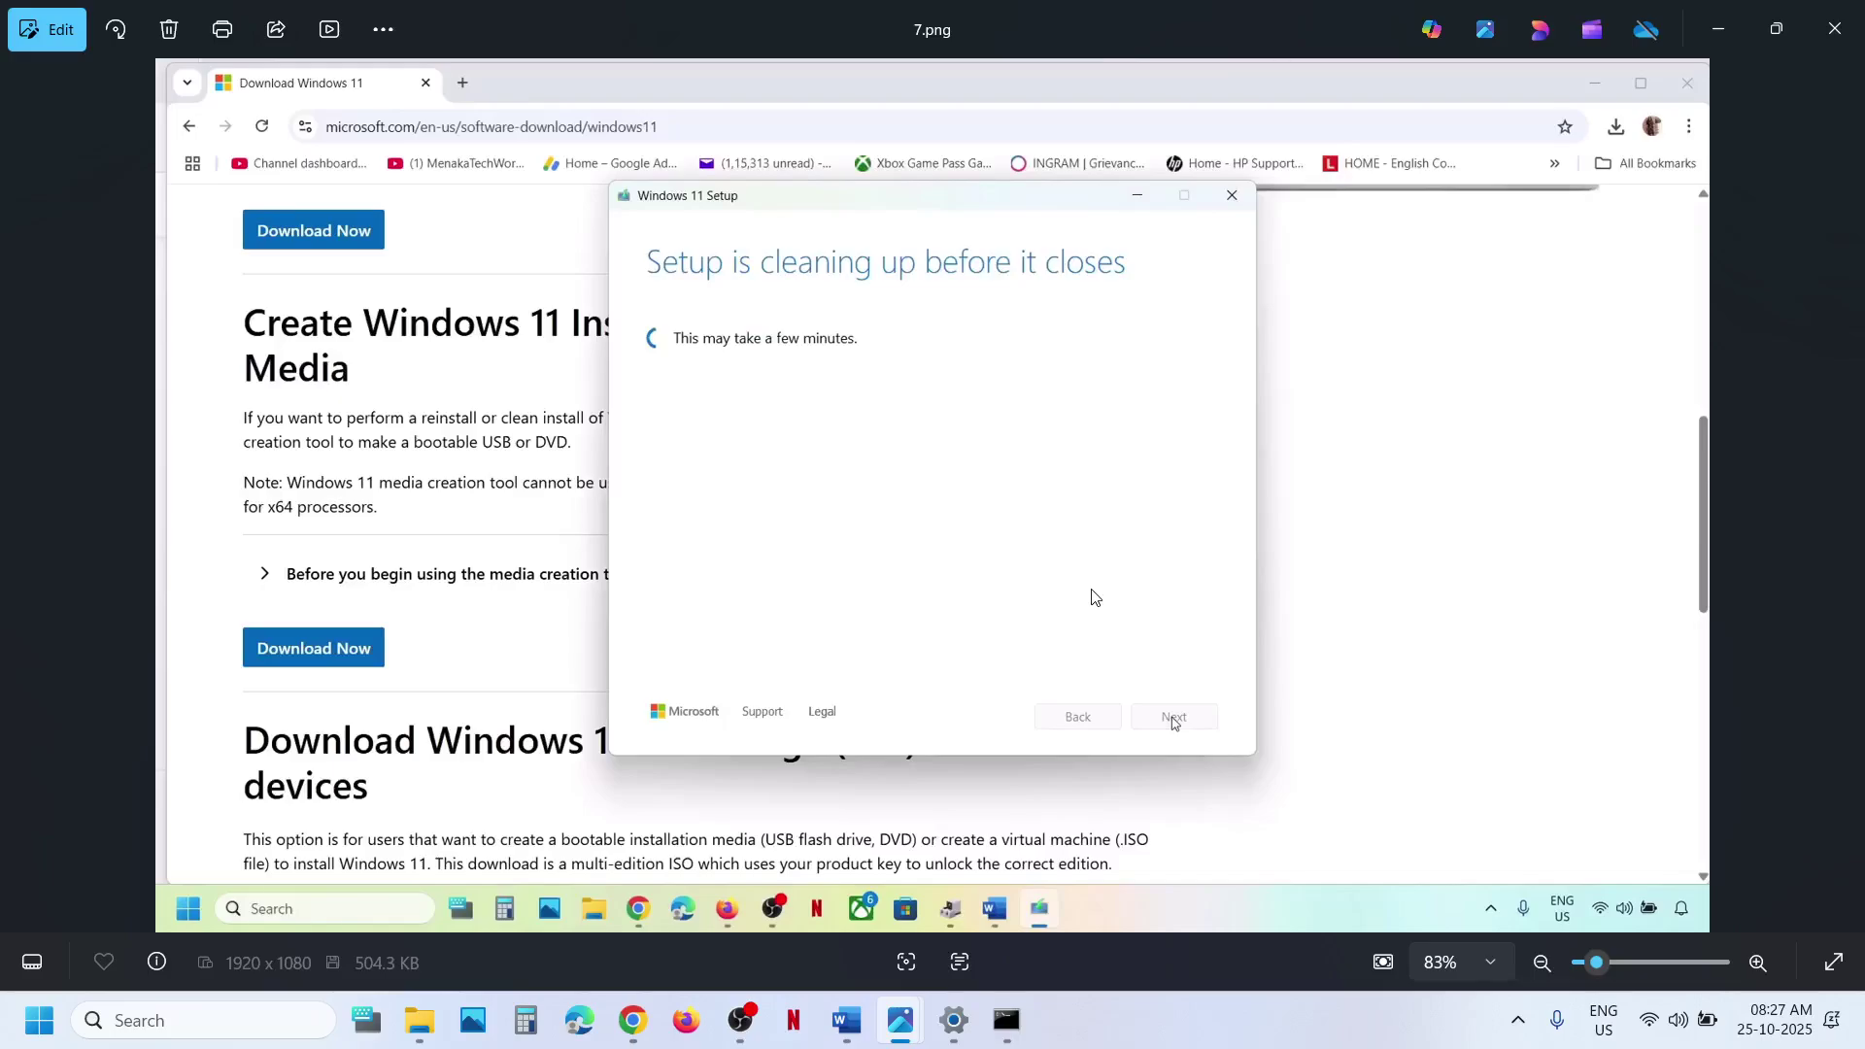
key("Right")
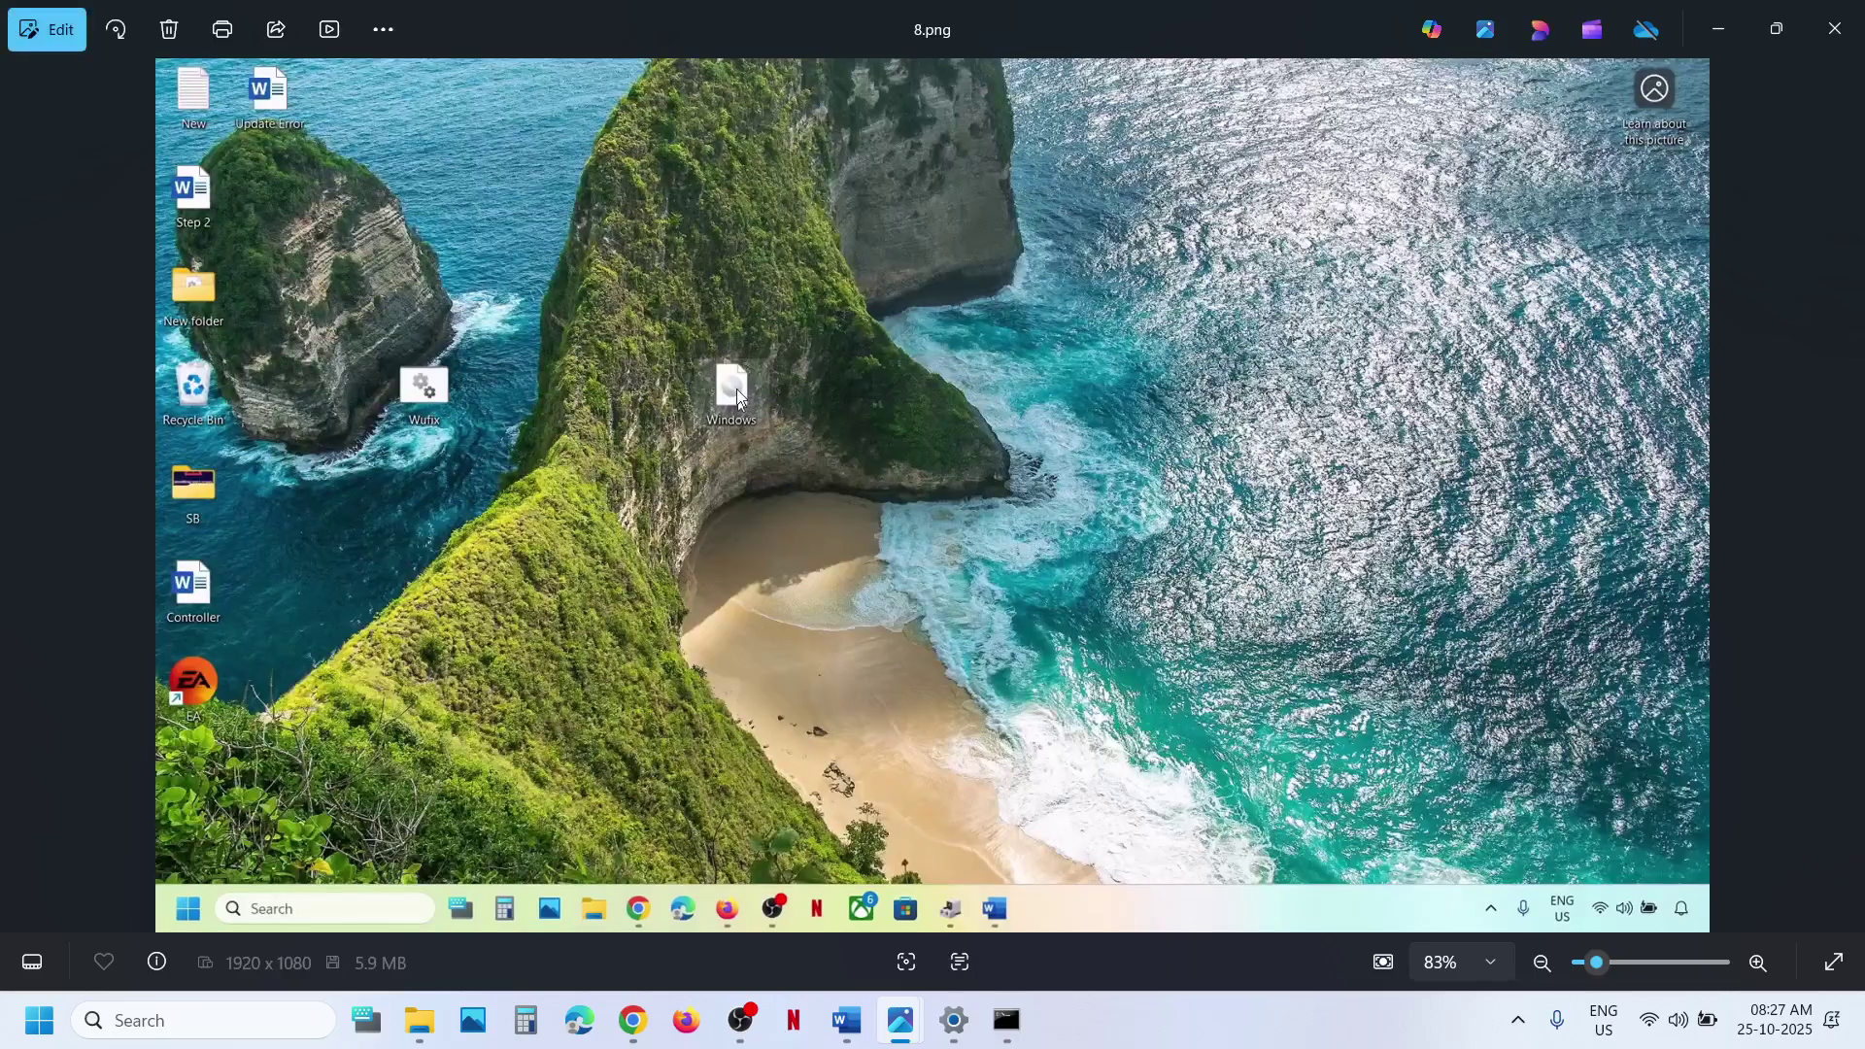
key("Right")
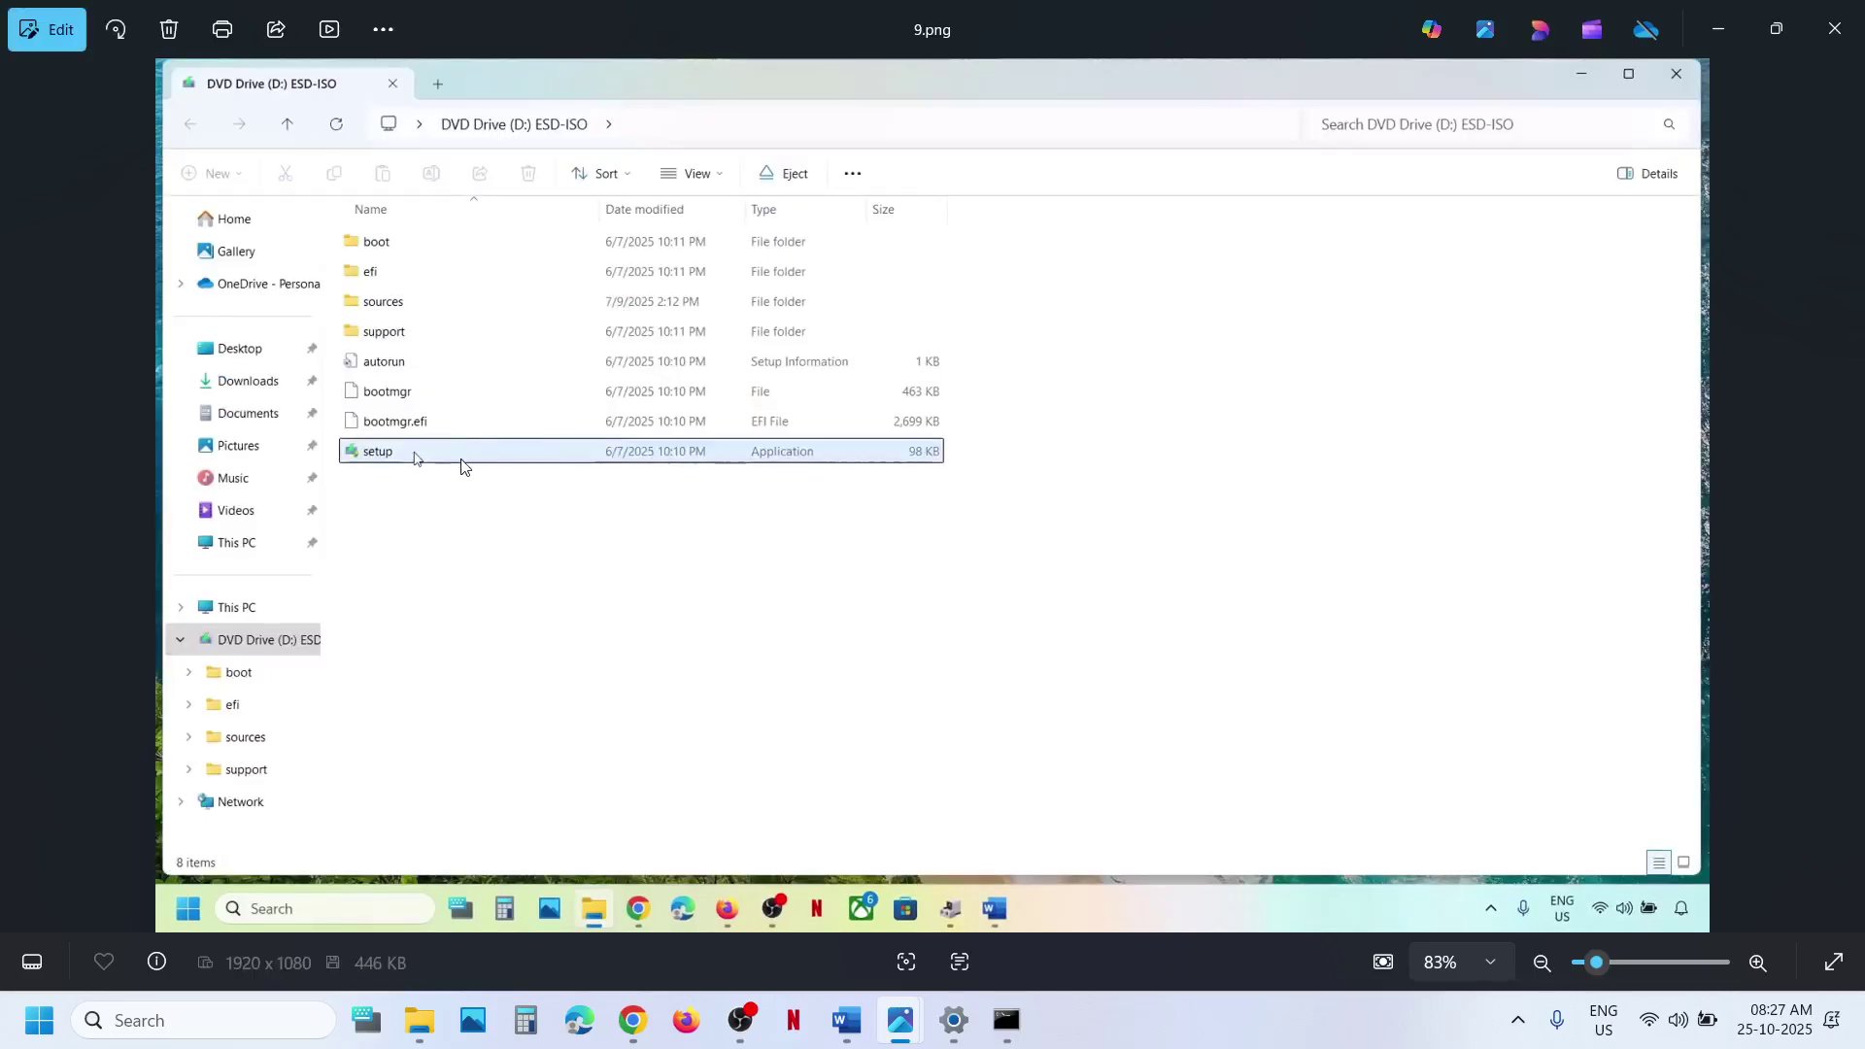
key("Right")
key("Right")
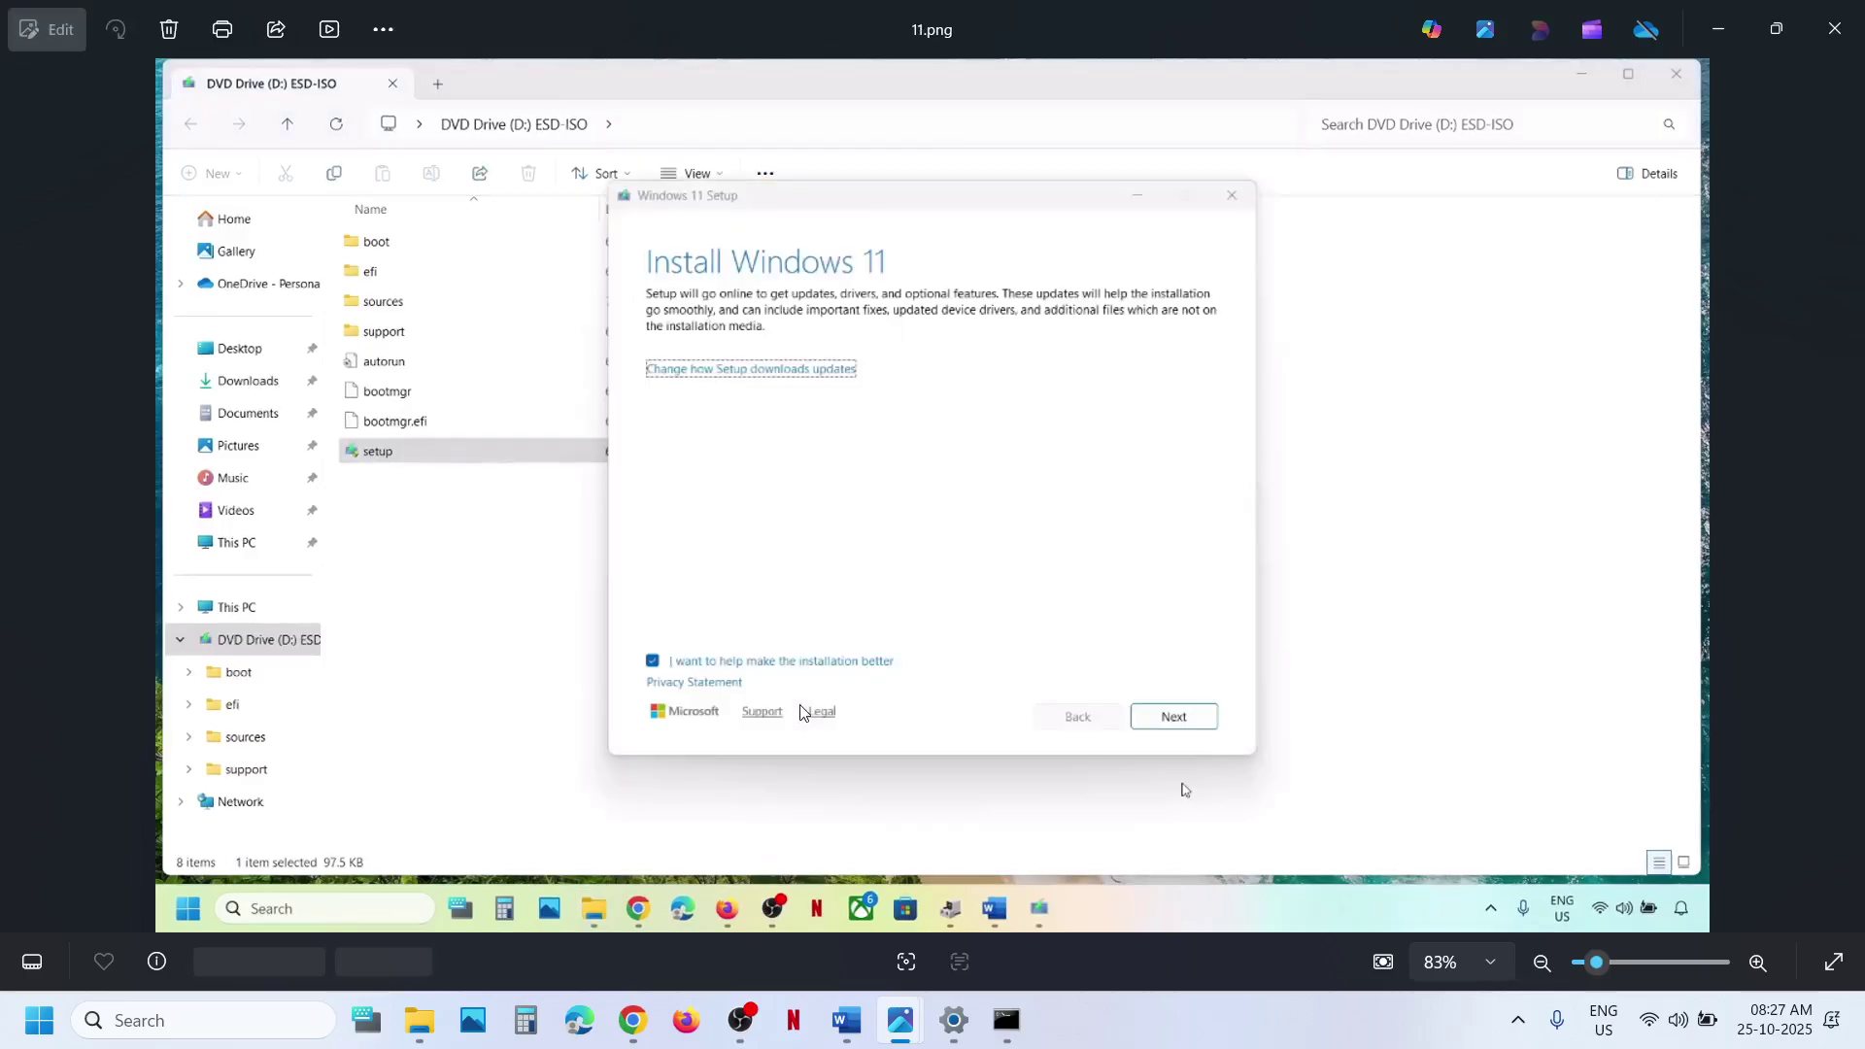
key("Right")
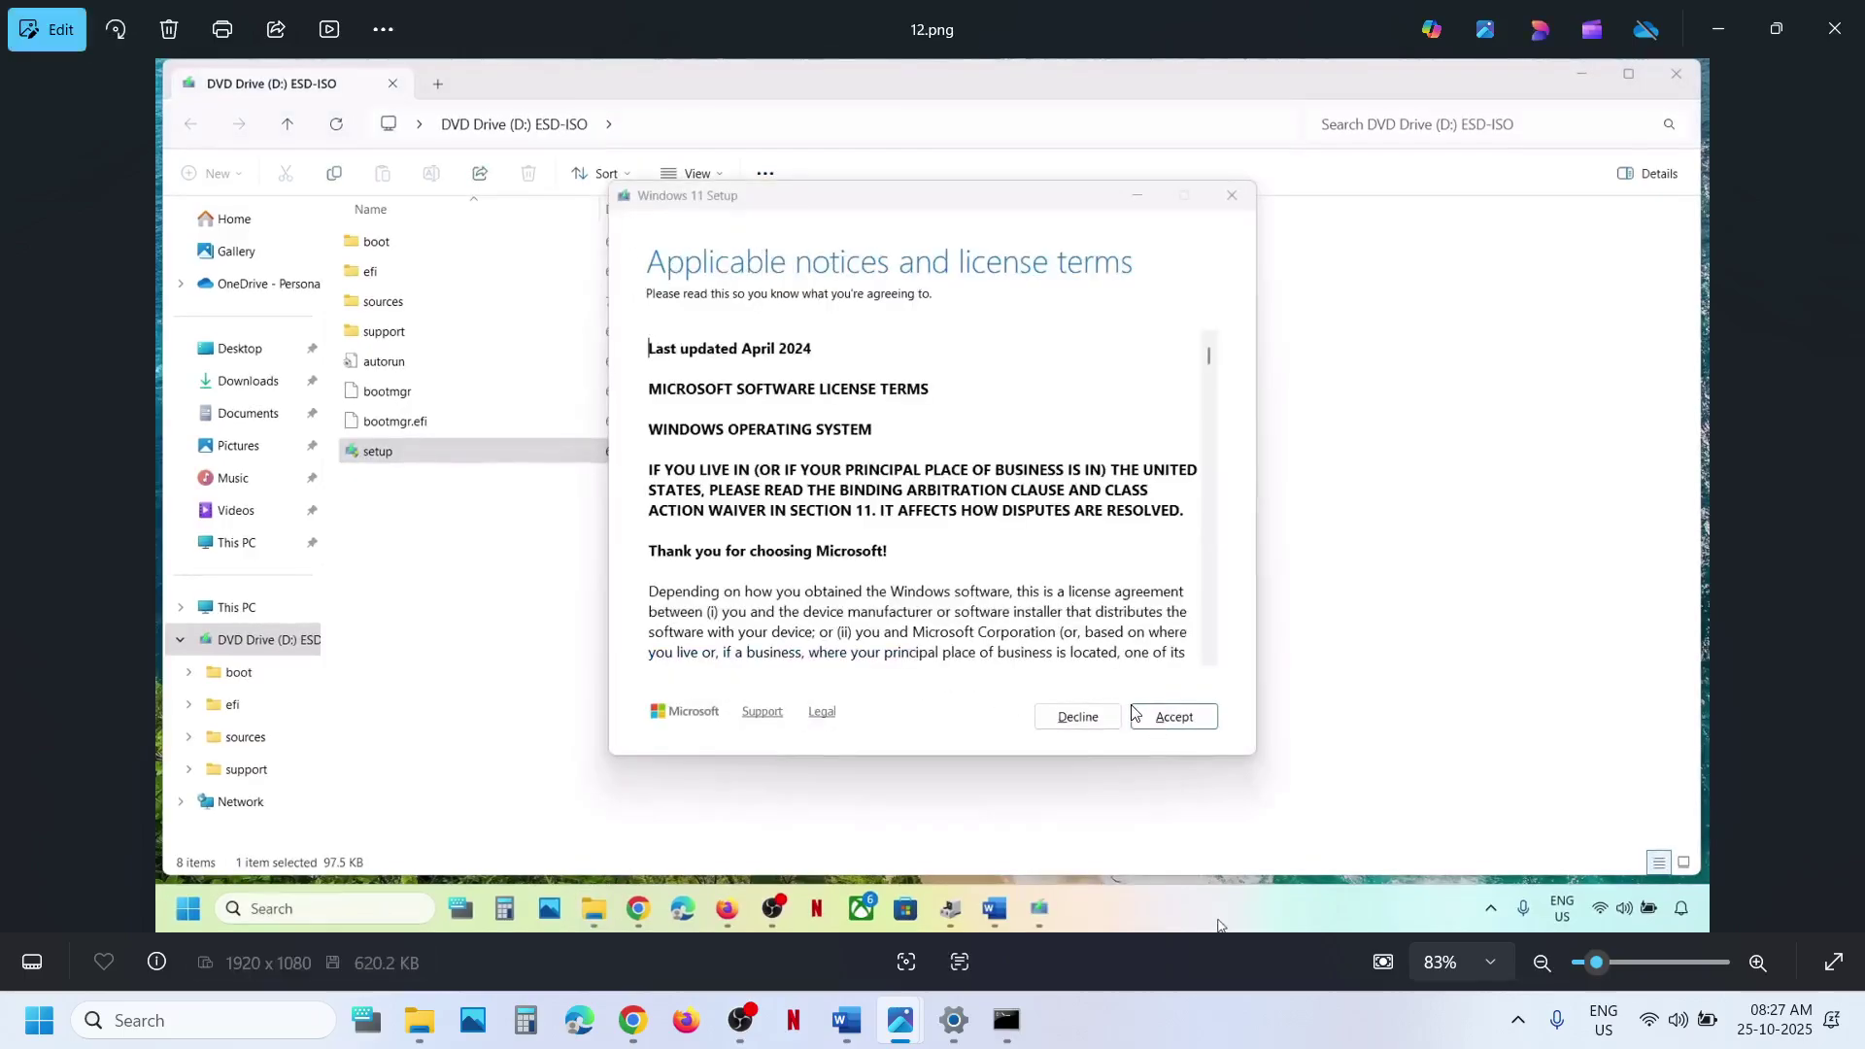
key("Right")
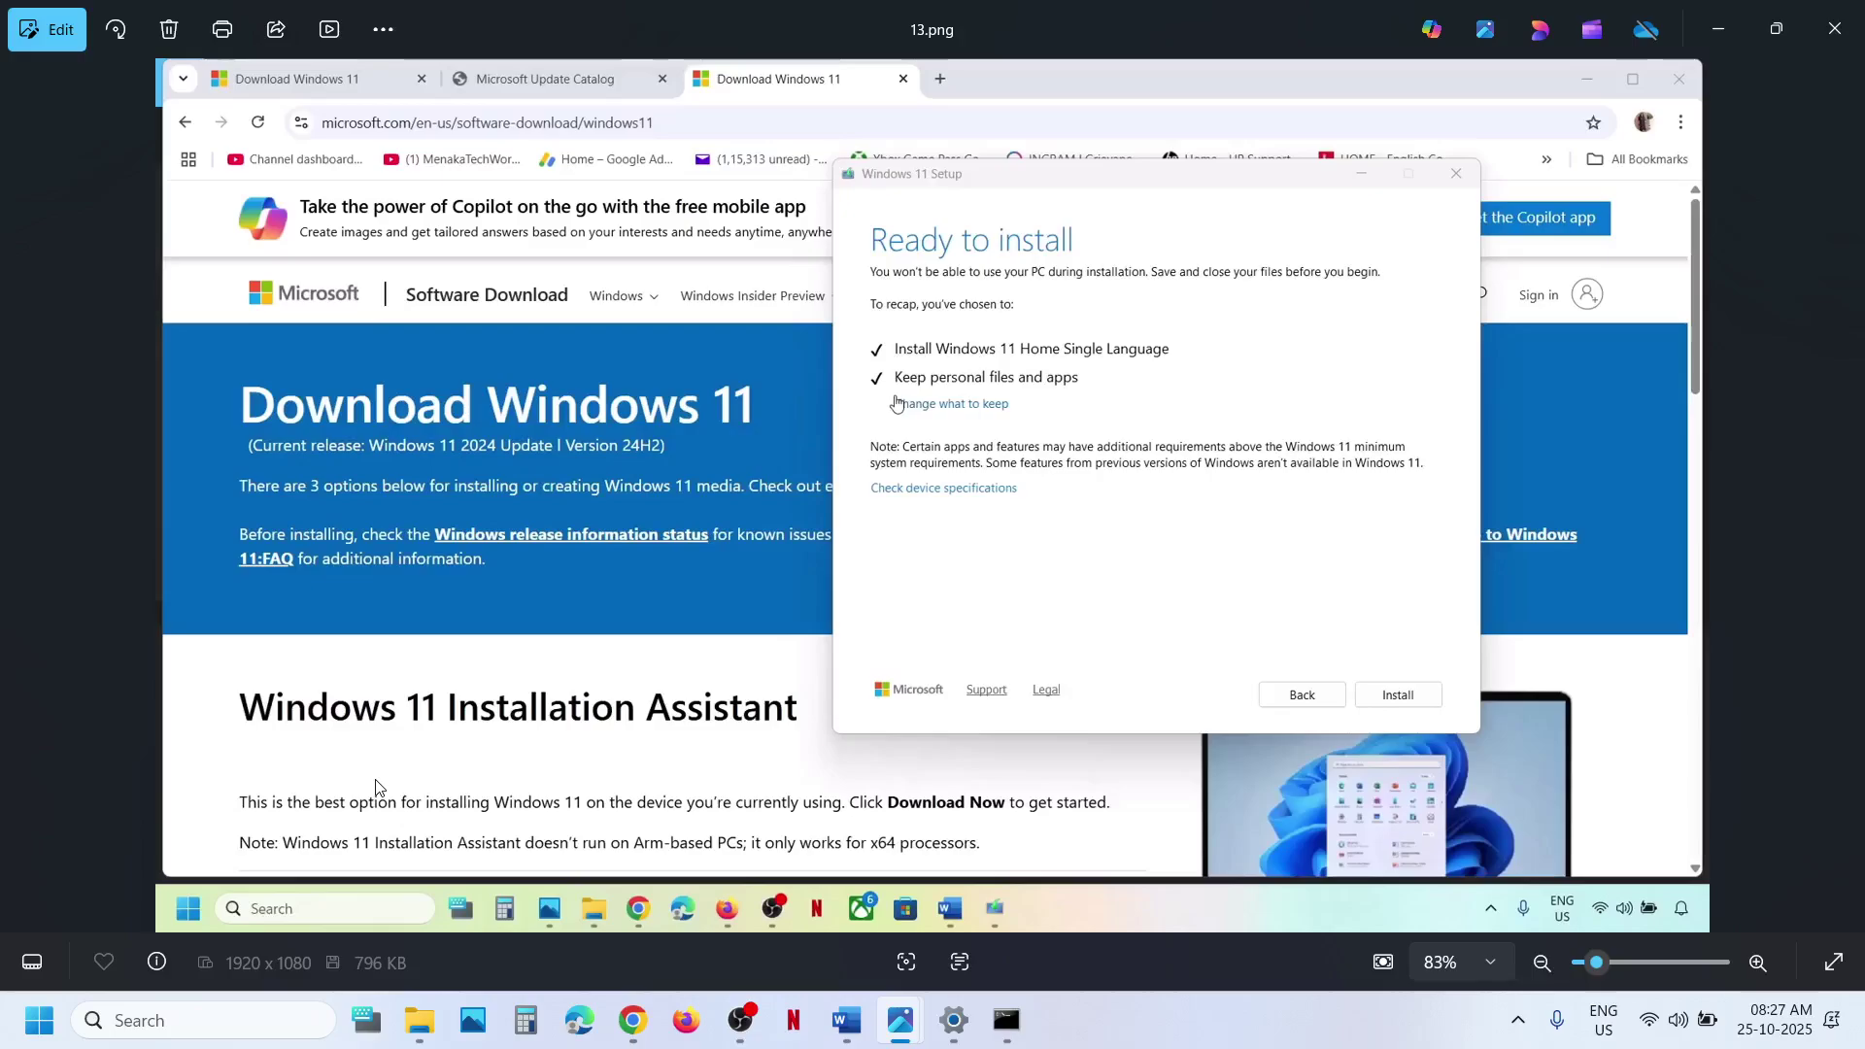
Check Update history shows Windows 11, version 25H2 successfully installed on 10-10-2025
left_click(954, 1020)
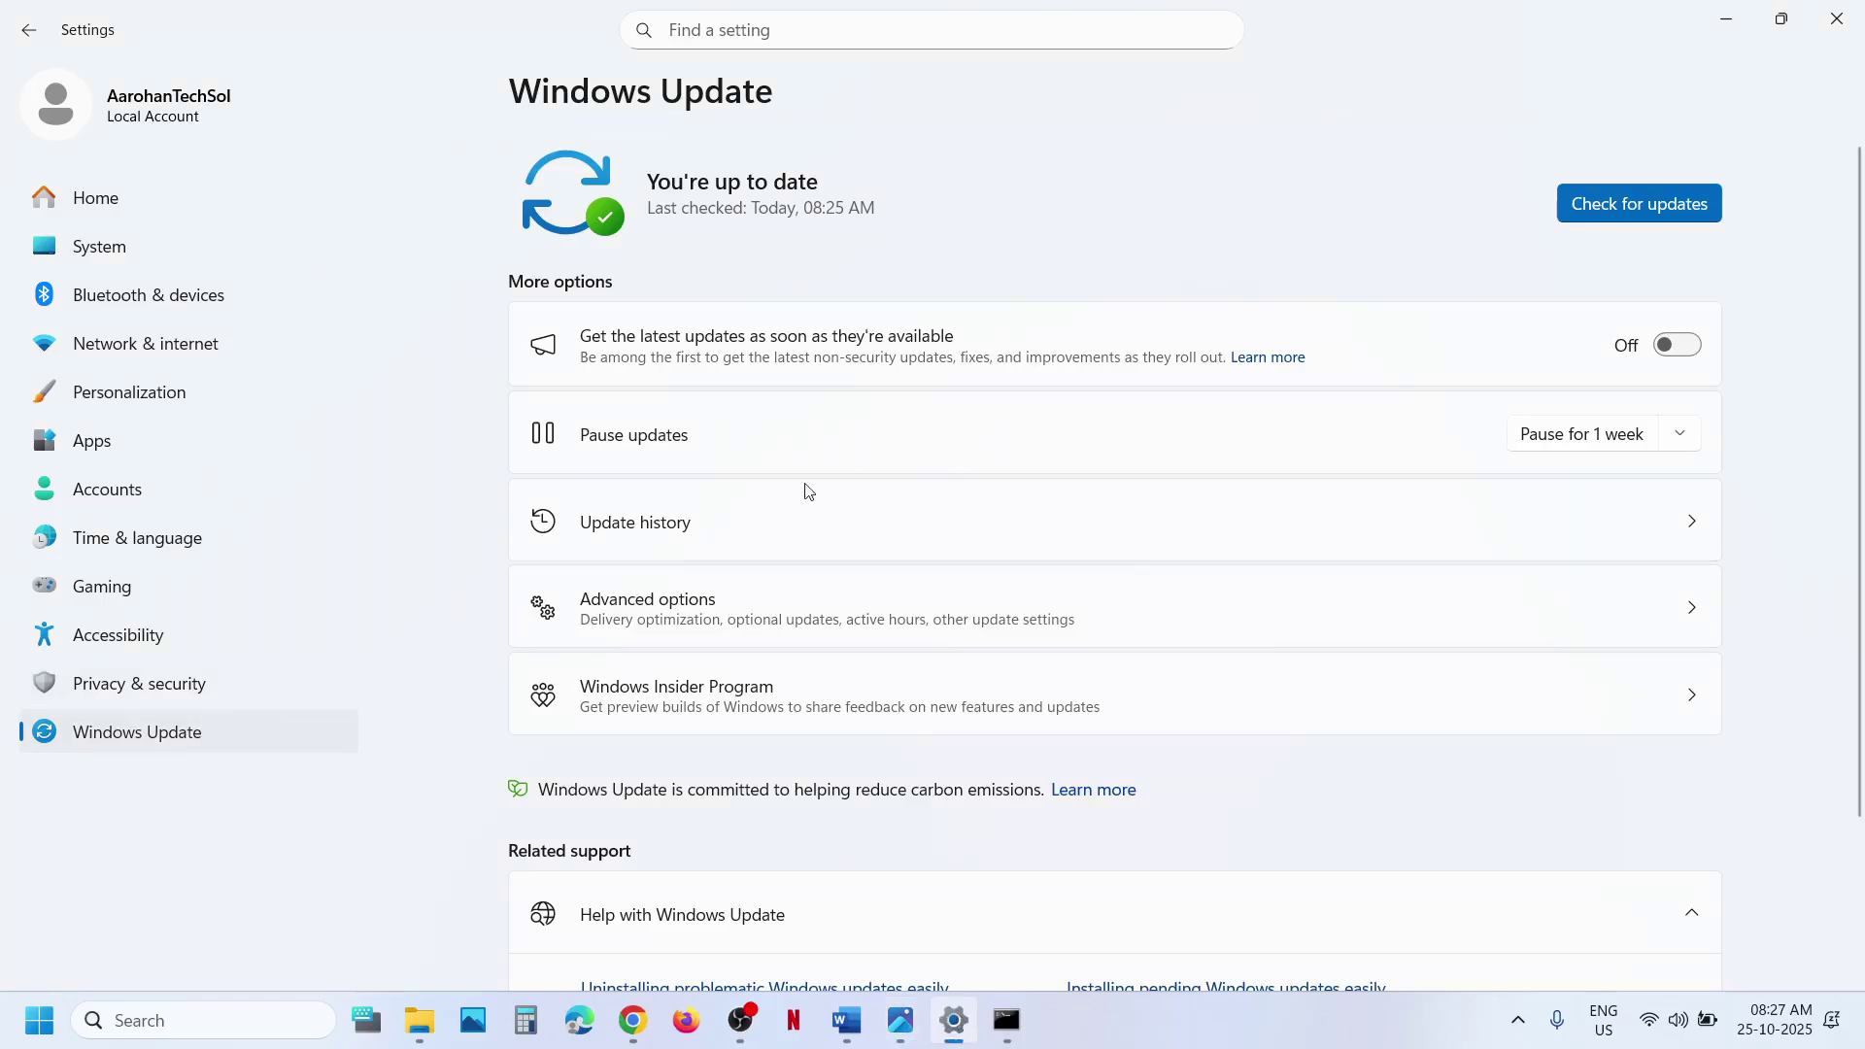
left_click(708, 525)
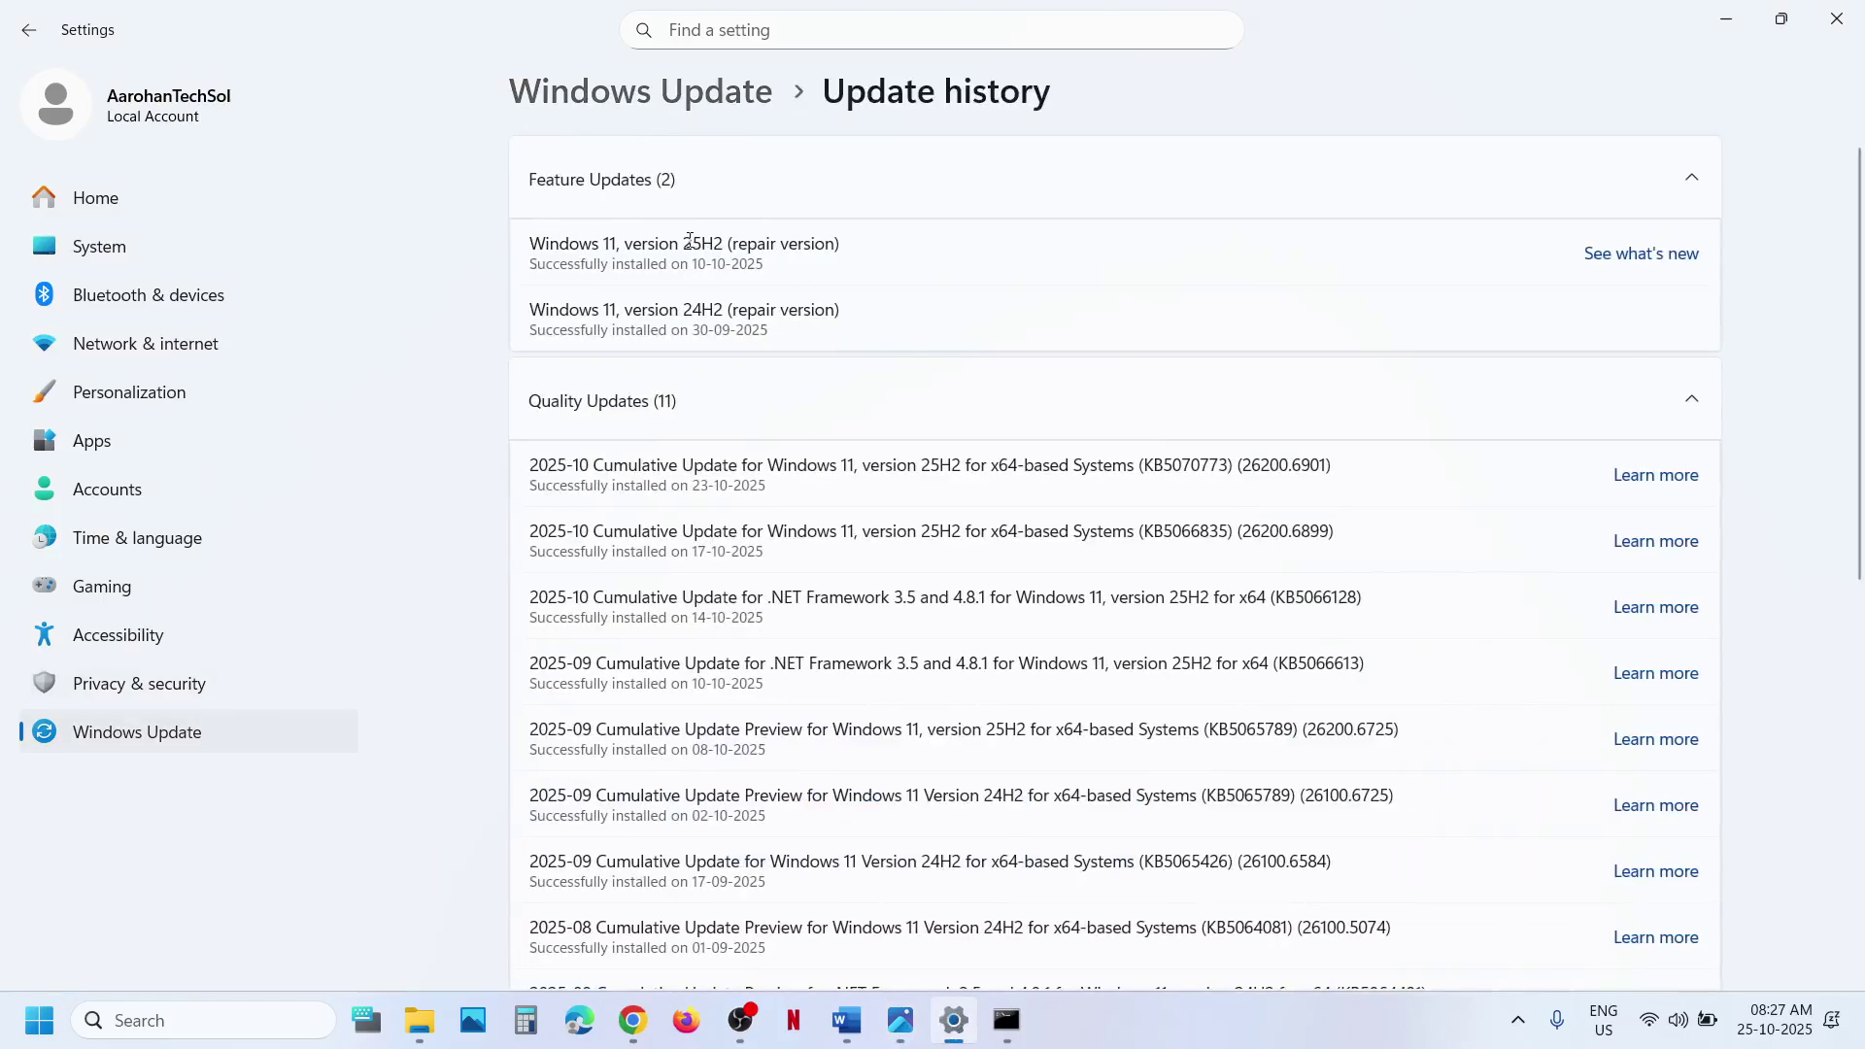
double_click(686, 240)
left_click(1144, 1034)
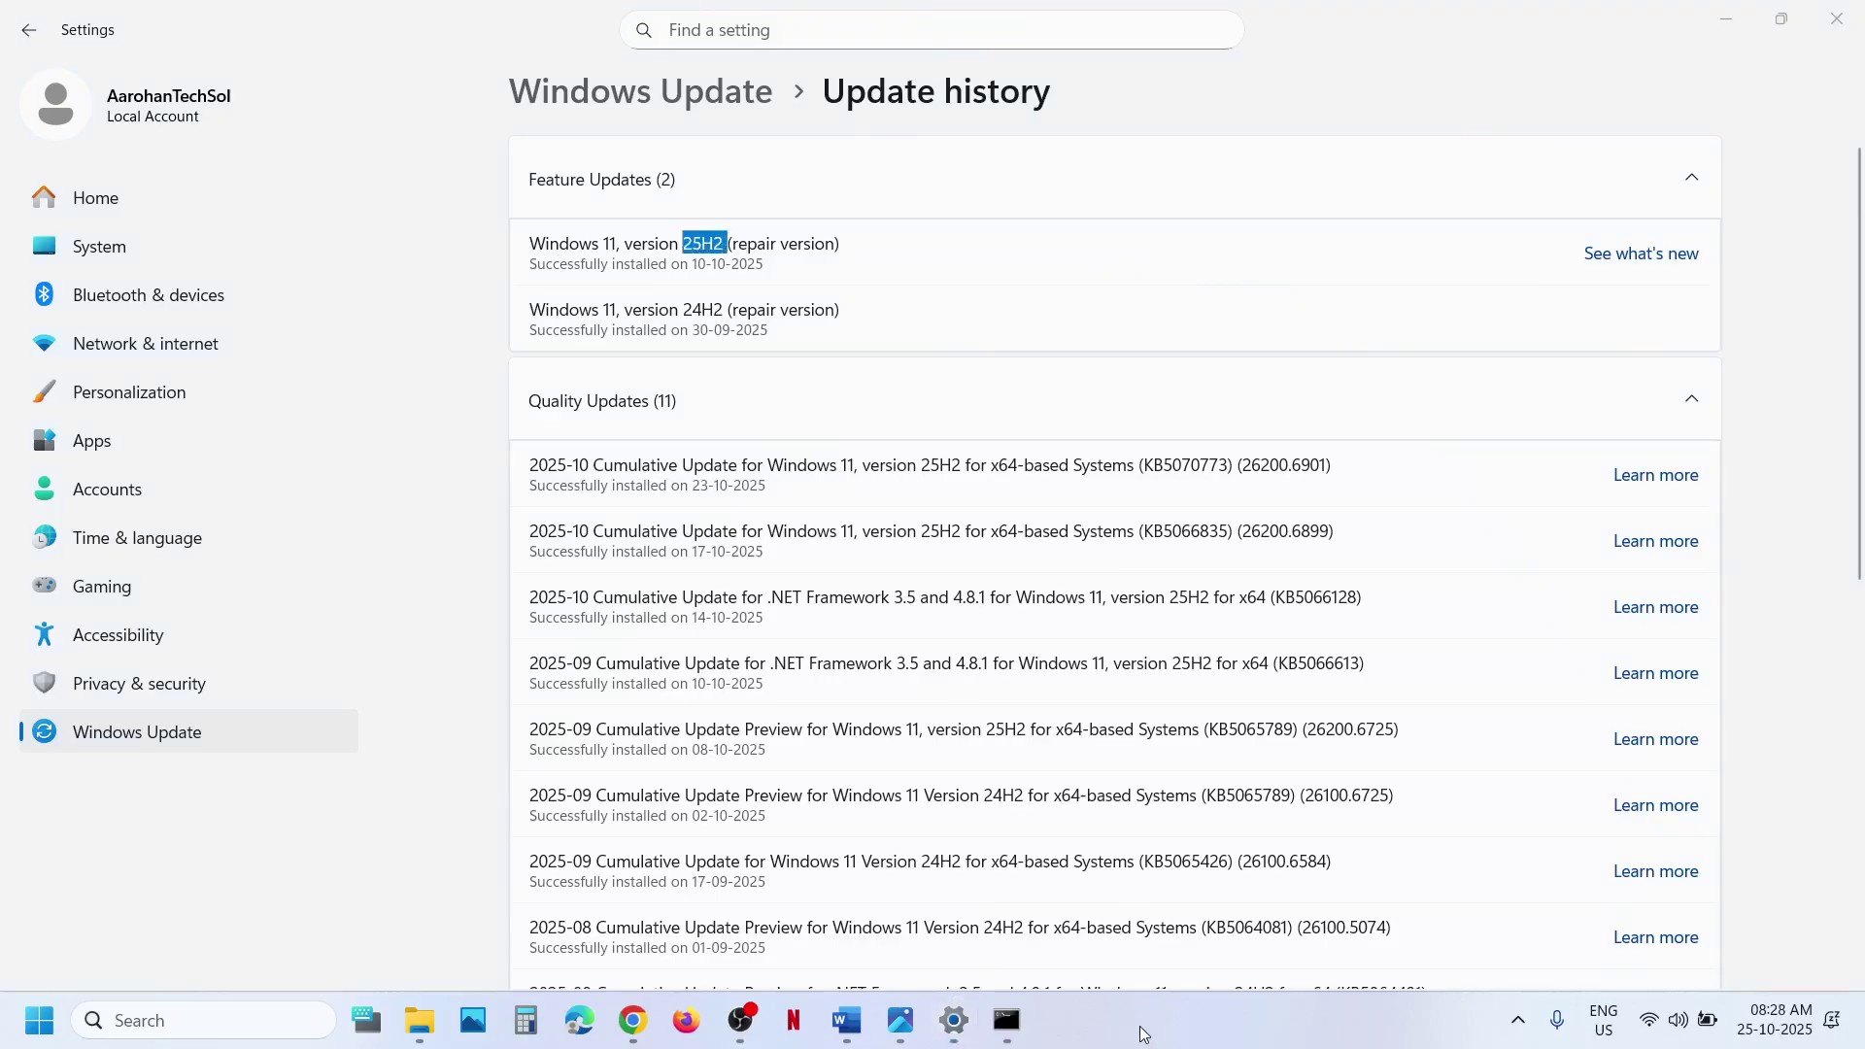